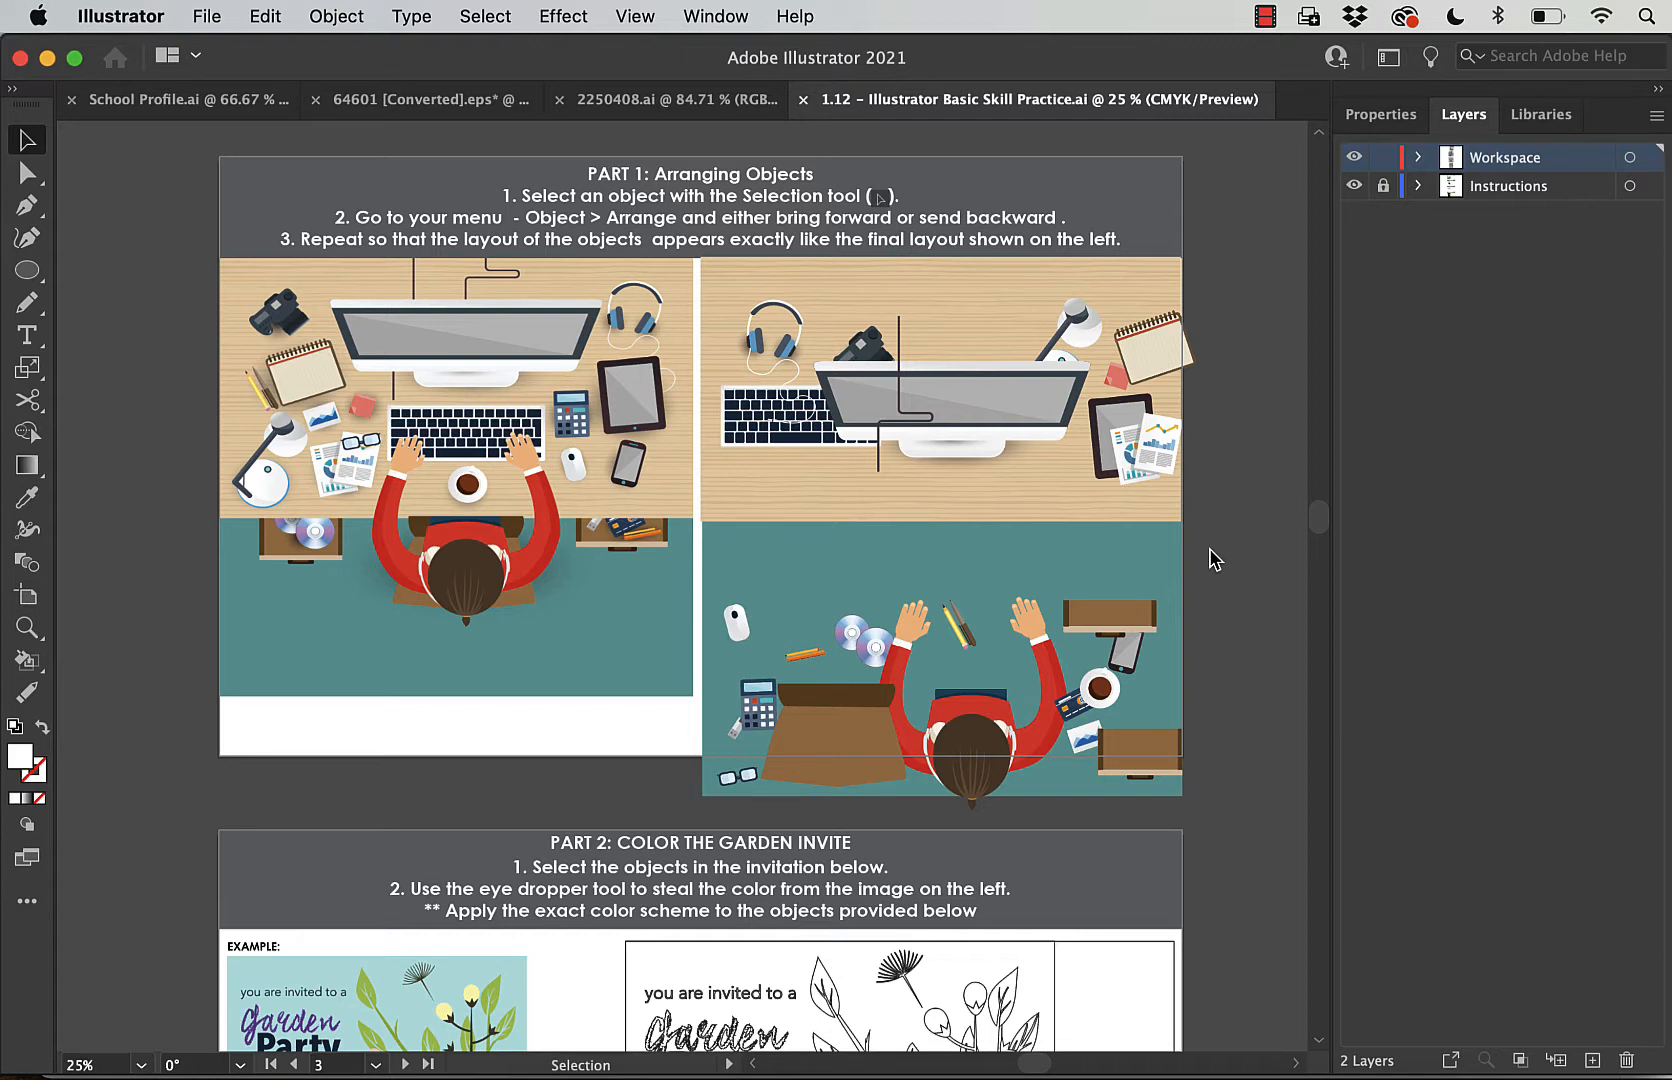
pyautogui.click(759, 433)
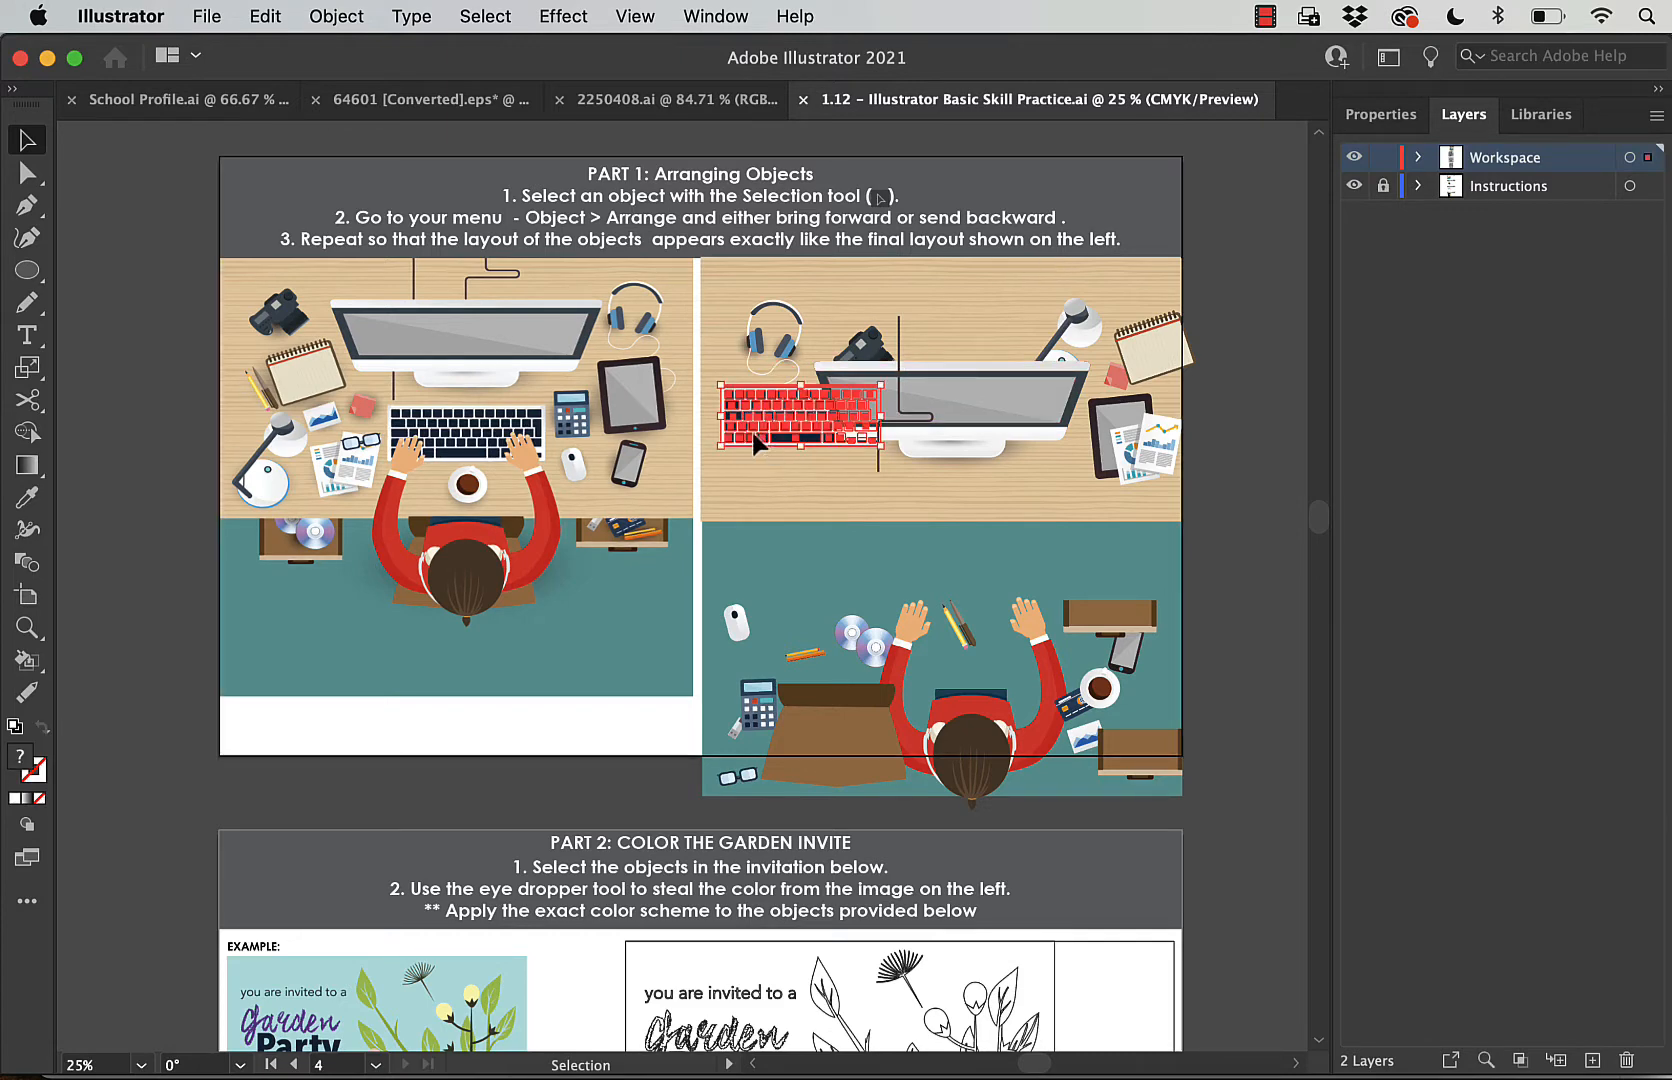
pyautogui.click(334, 16)
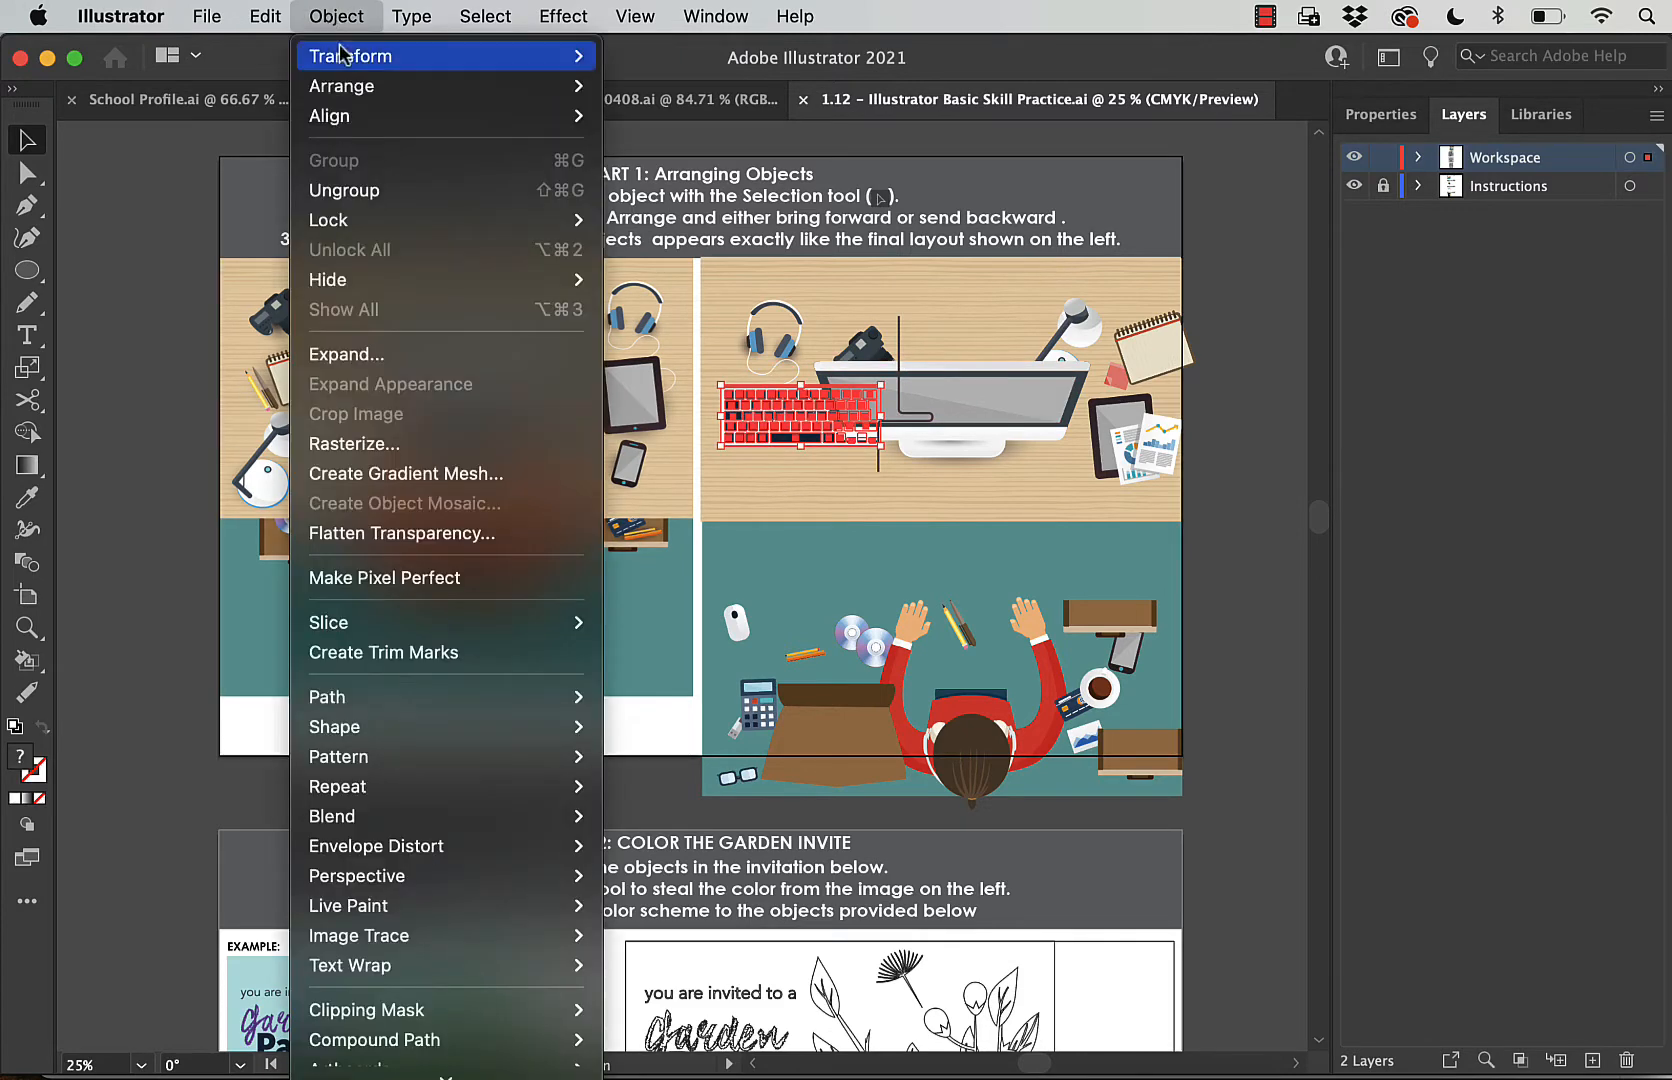
pyautogui.moveTo(352, 87)
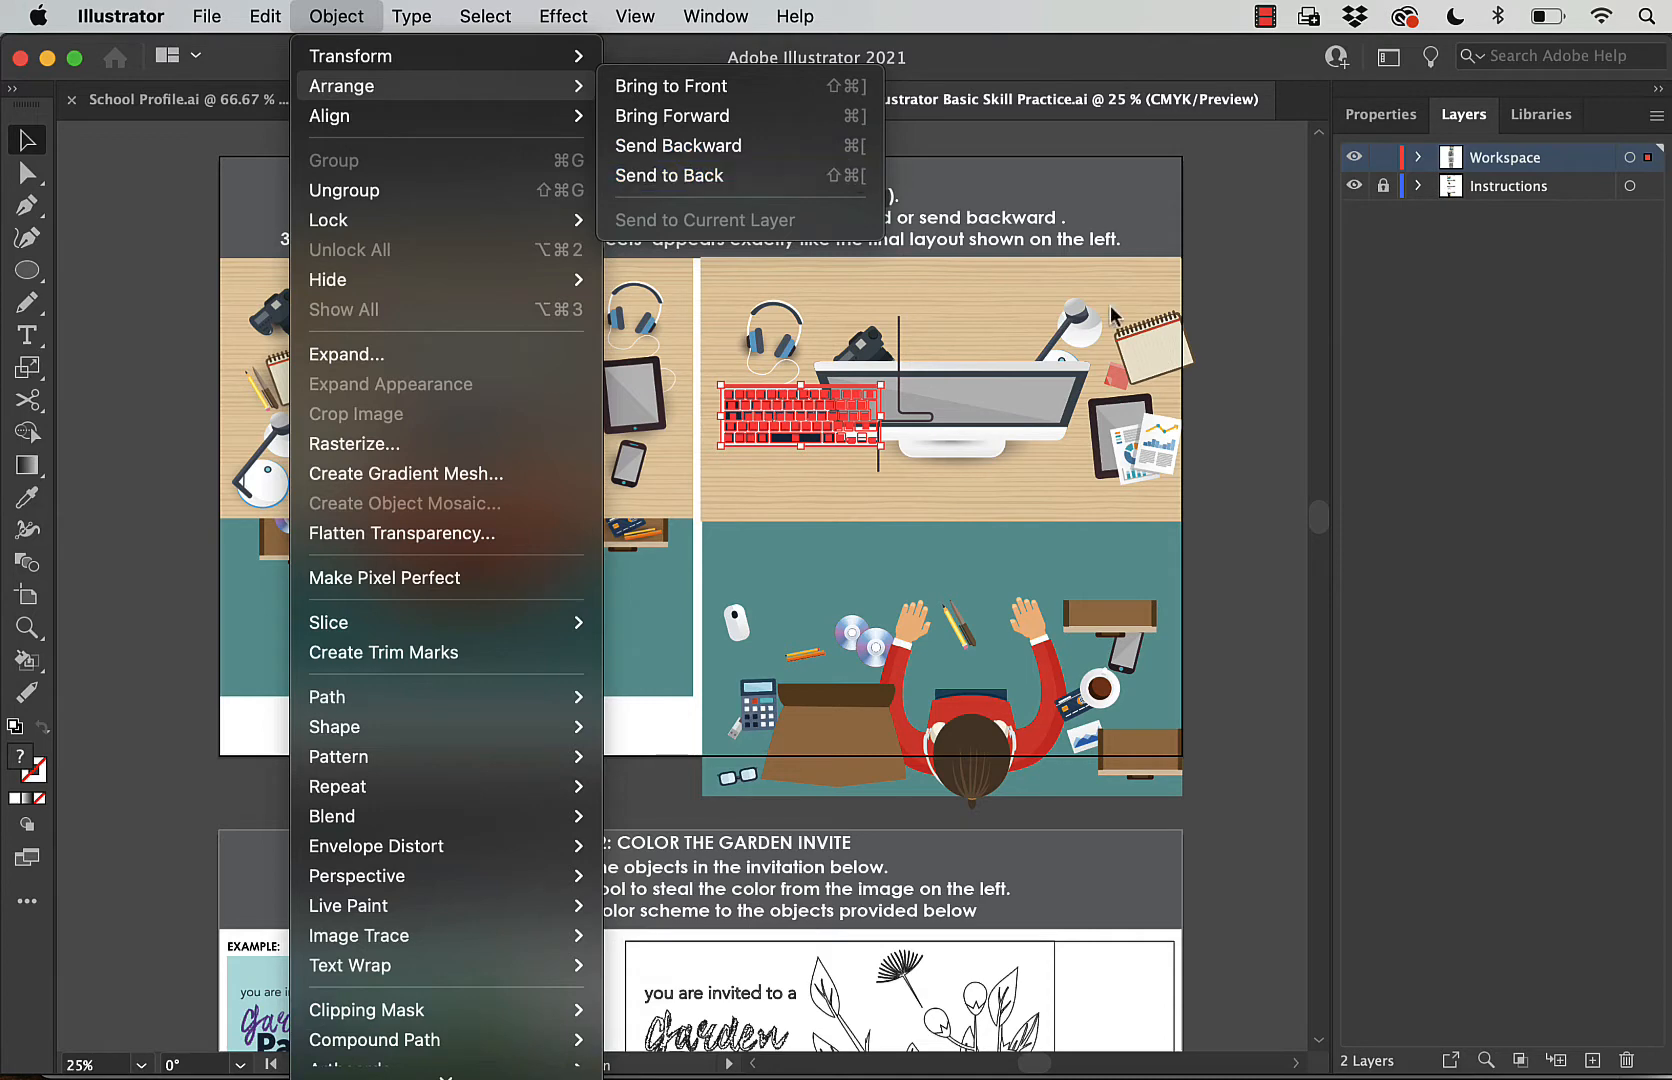
pyautogui.click(1244, 506)
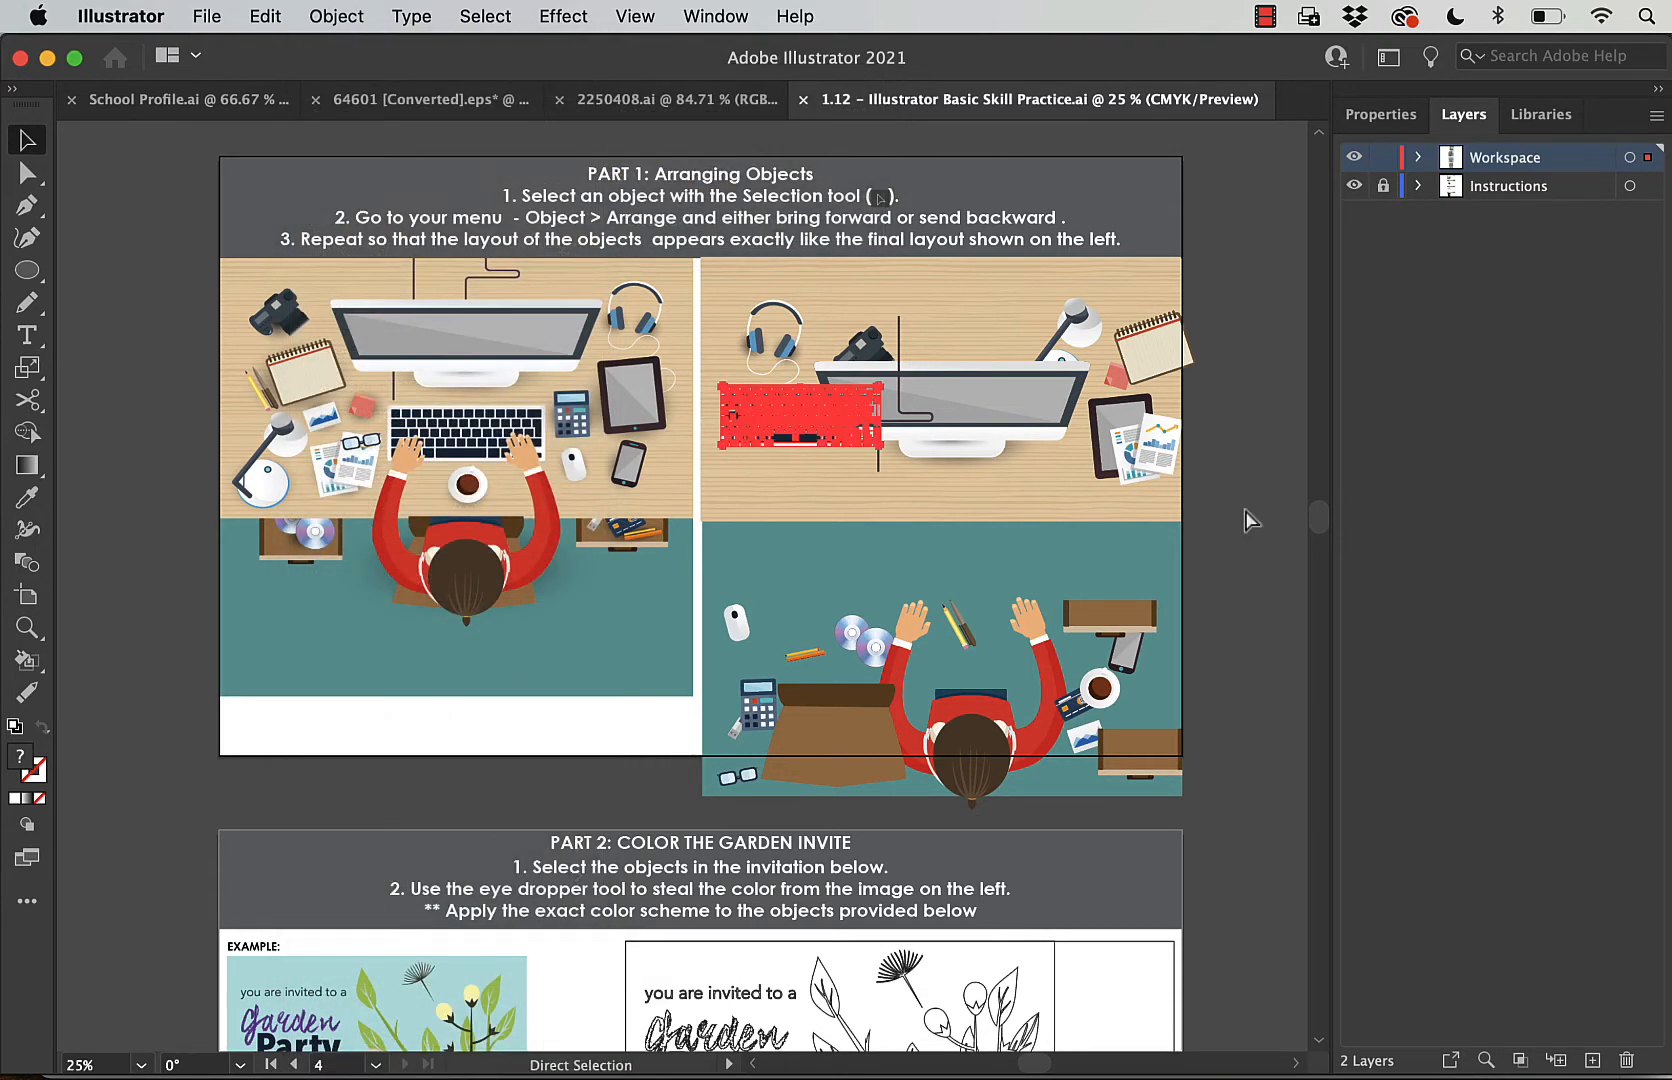
# Move the computer mouse from the teal floor of the practice scene onto the desk beside the tablet.
pyautogui.press('super+equal')
pyautogui.scroll(-3, 1105, 614)
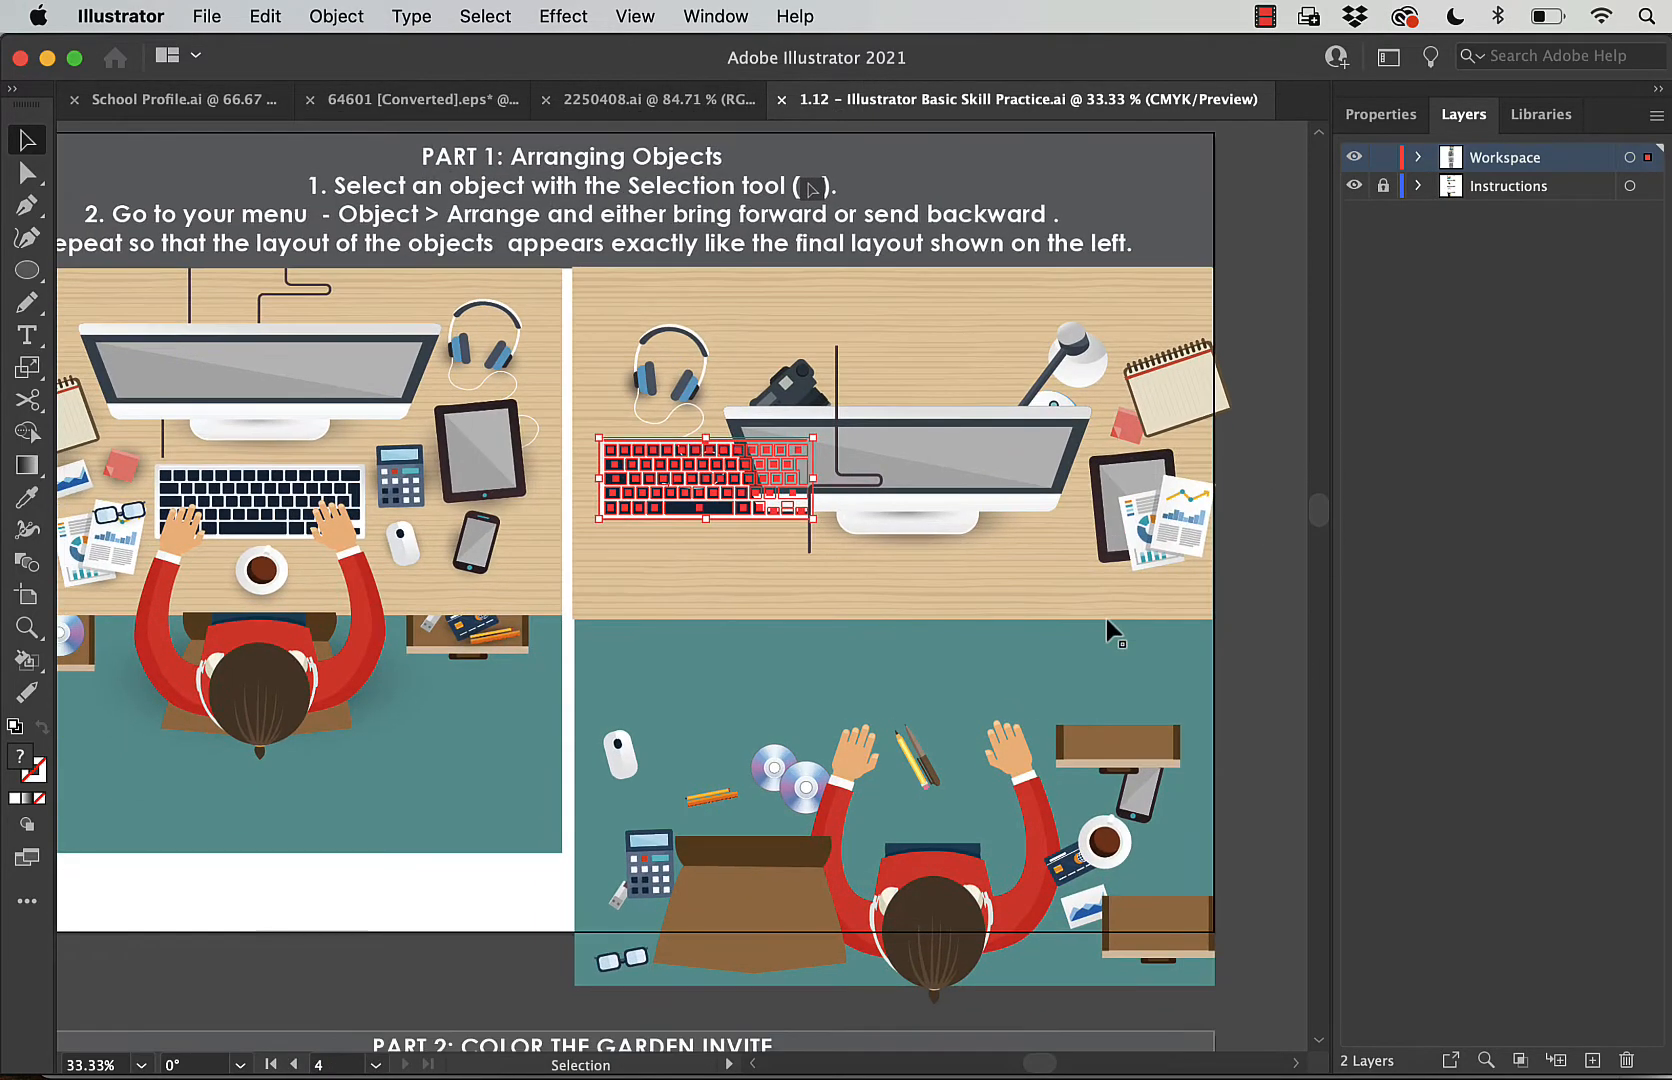
pyautogui.scroll(-2, 1100, 630)
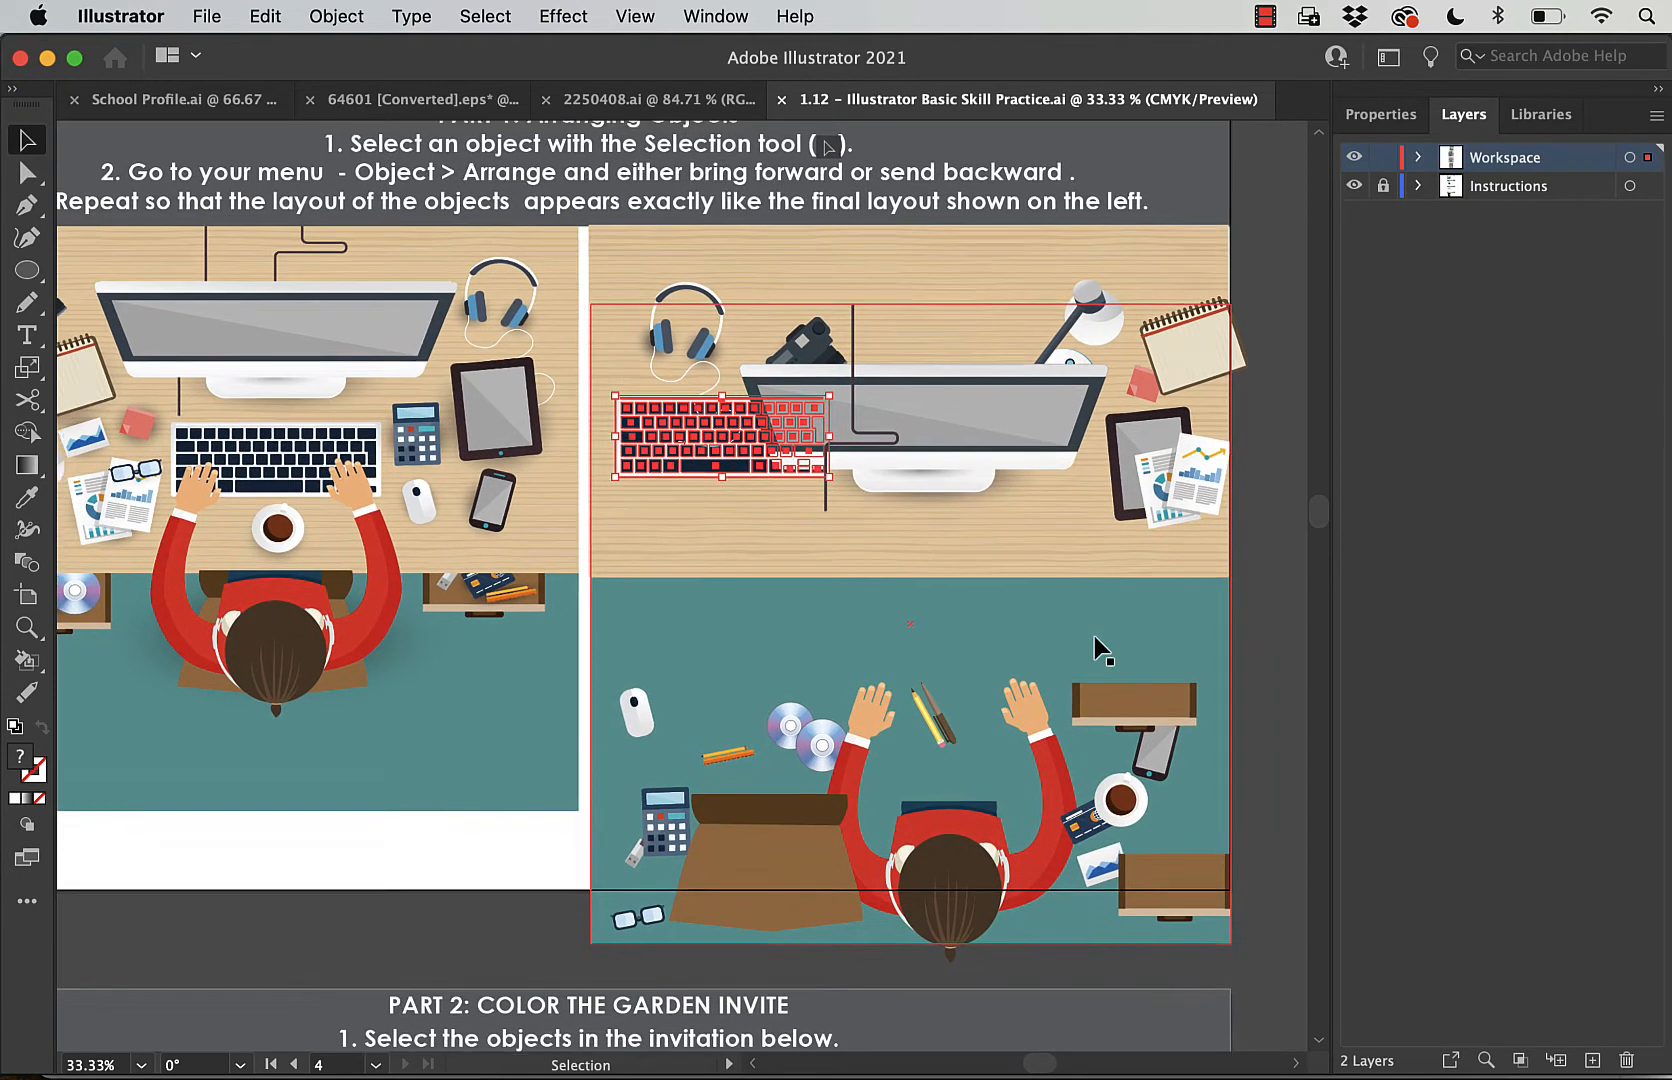
pyautogui.hscroll(-3, 1095, 636)
pyautogui.scroll(-1, 1095, 636)
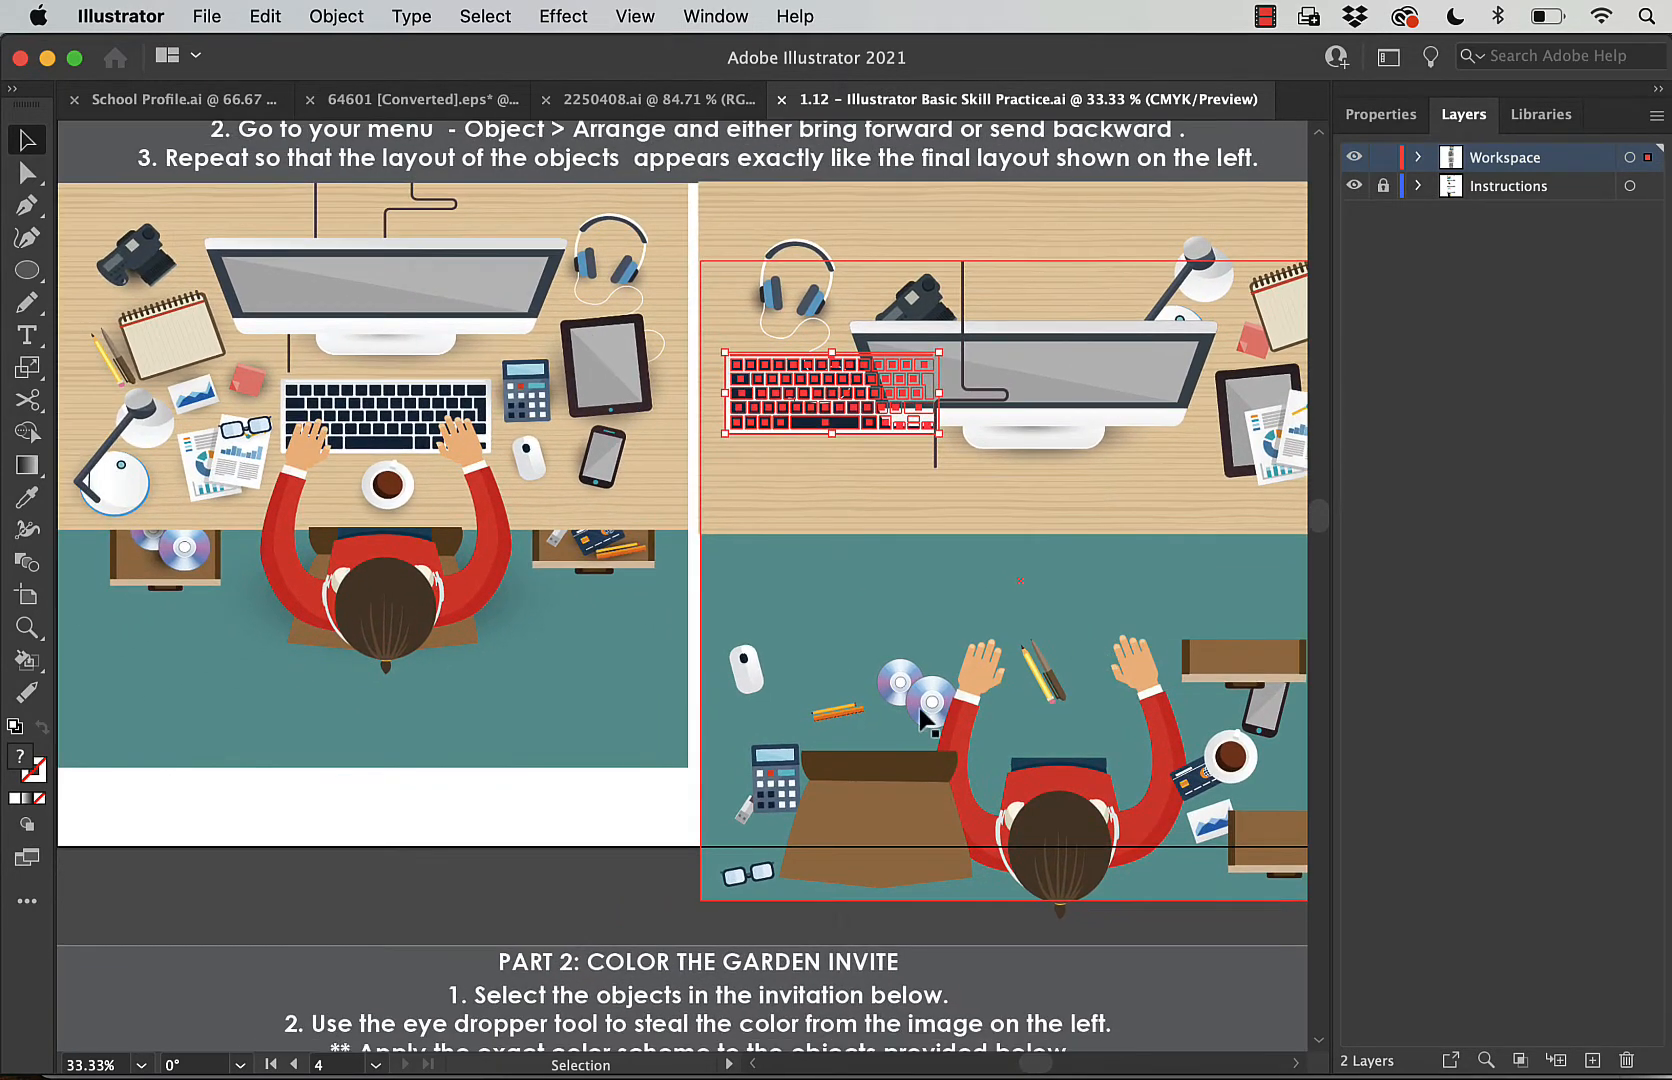
pyautogui.click(750, 671)
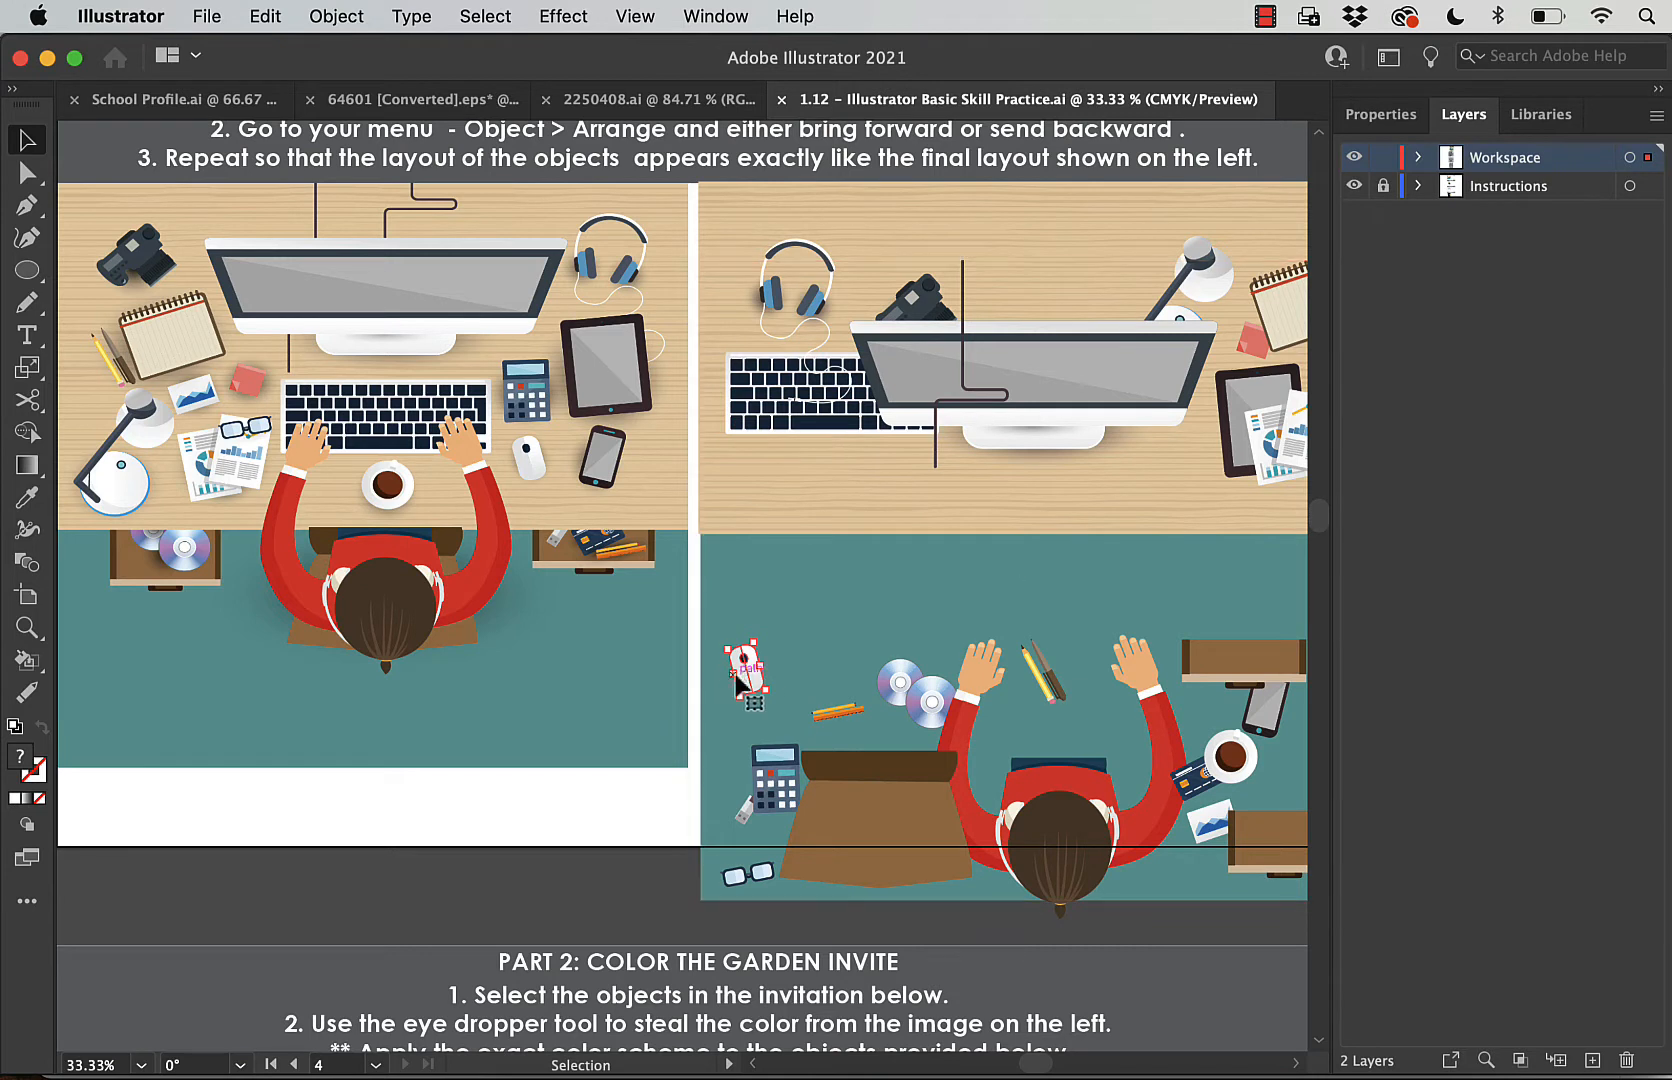
pyautogui.moveTo(752, 672); pyautogui.dragTo(1204, 485)
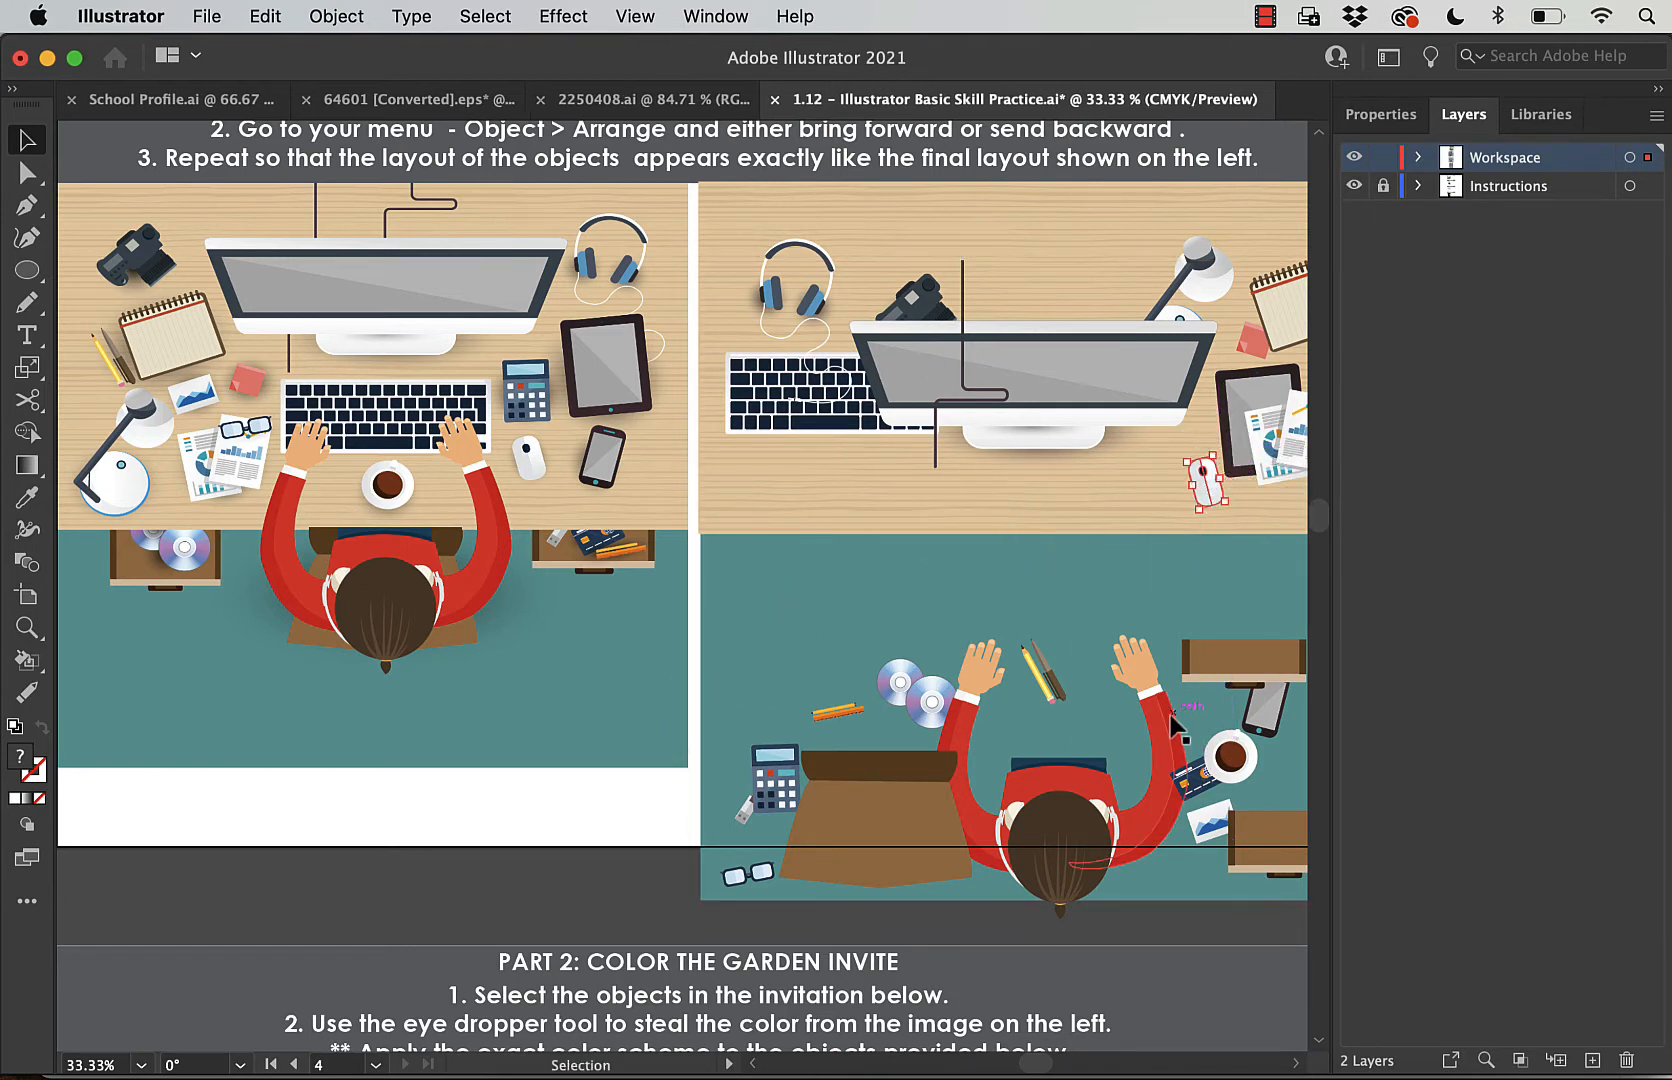
# Move the dark cable in the practice scene up behind the desk's upper edge, above the monitor's right half.
pyautogui.scroll(1, 1214, 580)
pyautogui.hscroll(1, 1214, 580)
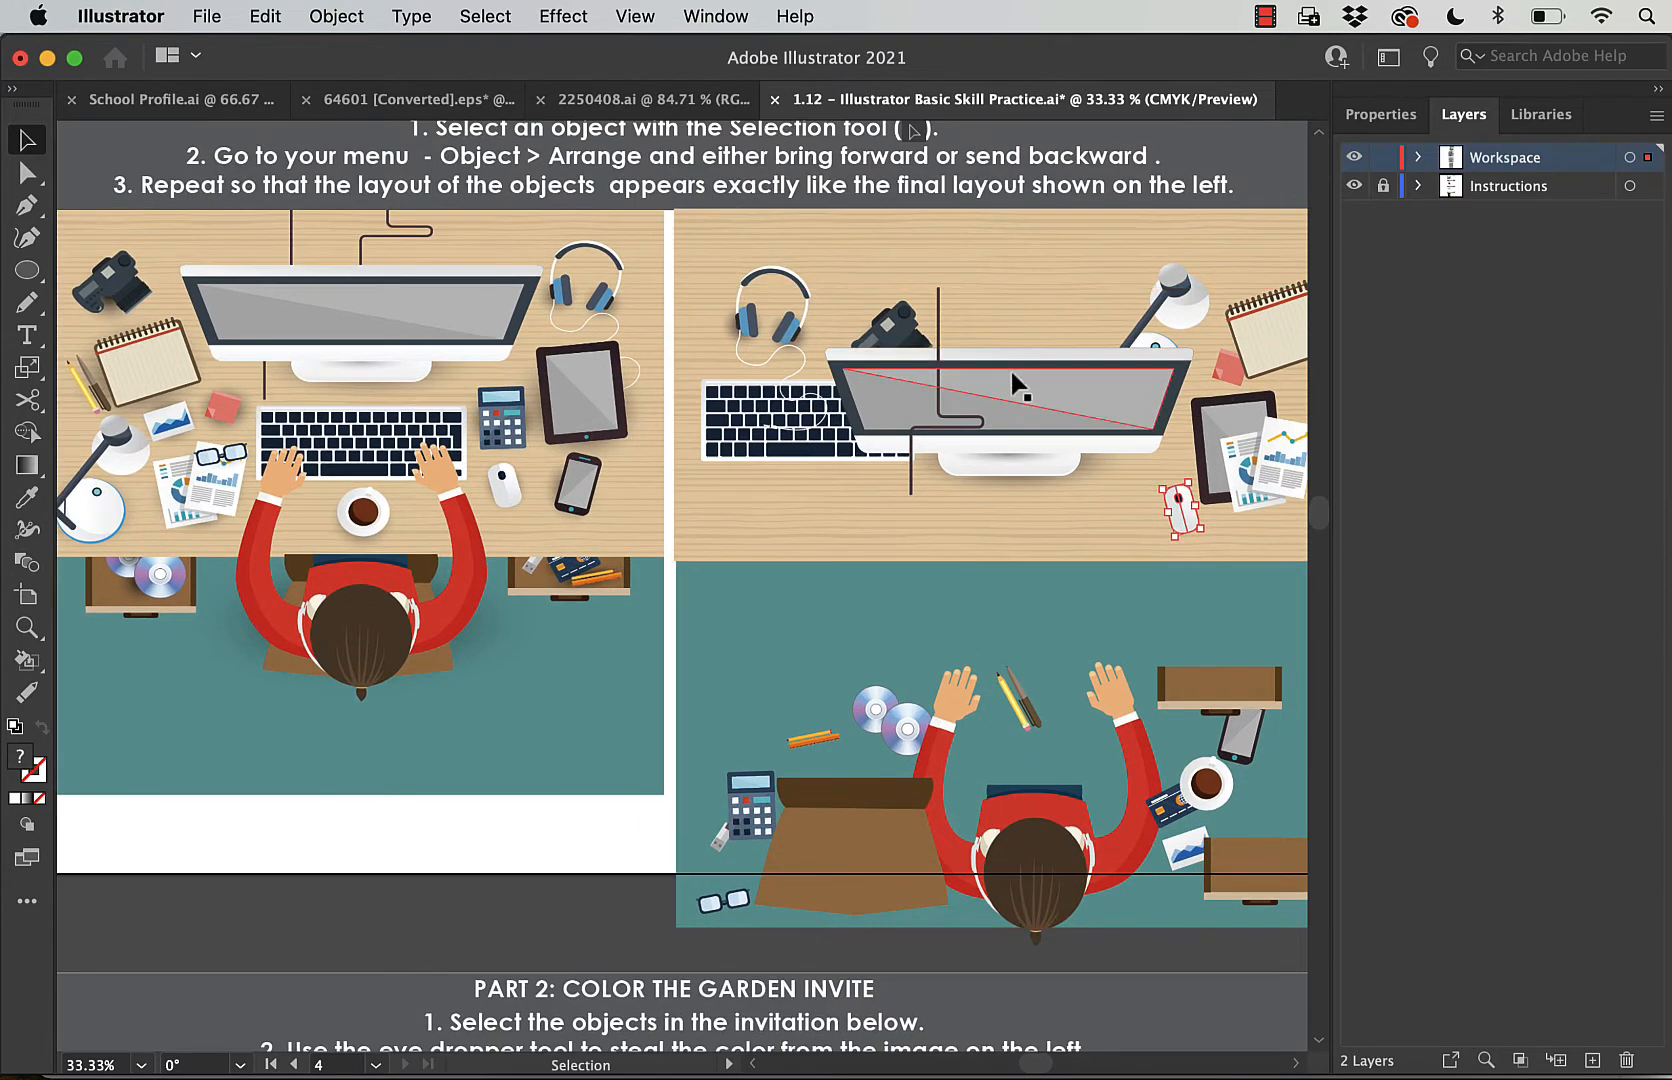
pyautogui.moveTo(938, 398); pyautogui.dragTo(1072, 254)
pyautogui.scroll(3, 1035, 398)
pyautogui.hscroll(2, 1035, 398)
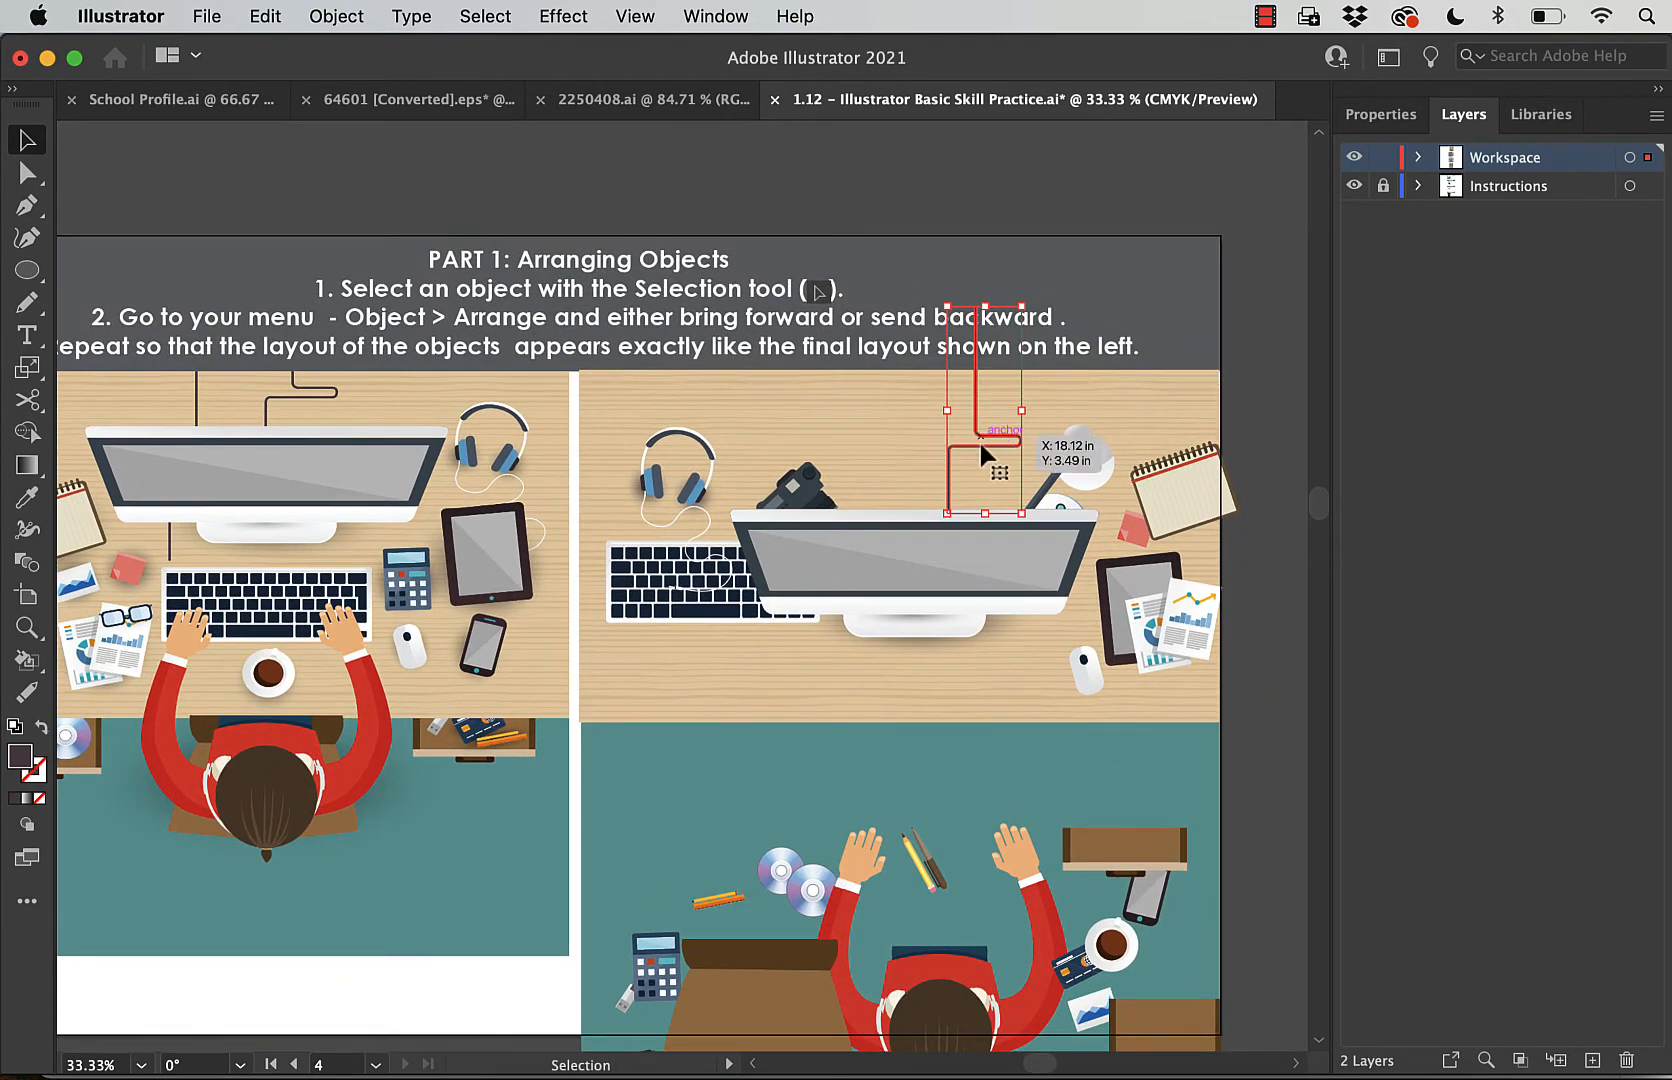
pyautogui.click(1000, 442)
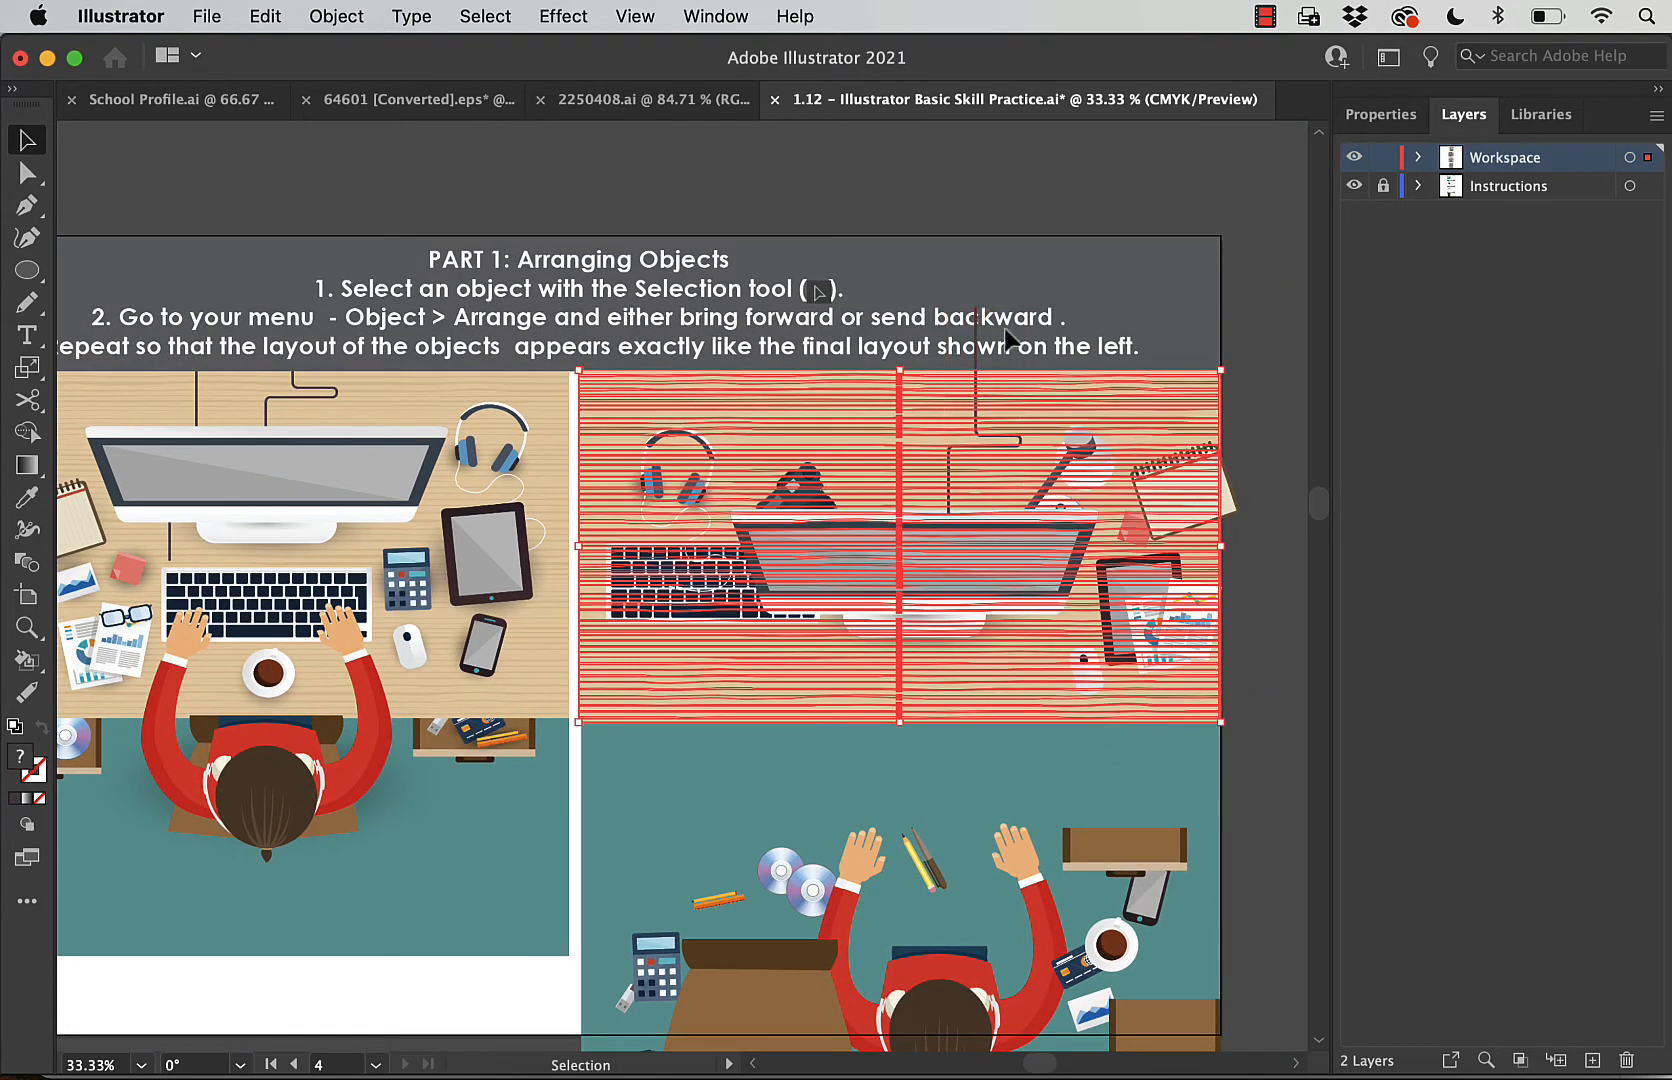
pyautogui.click(1255, 396)
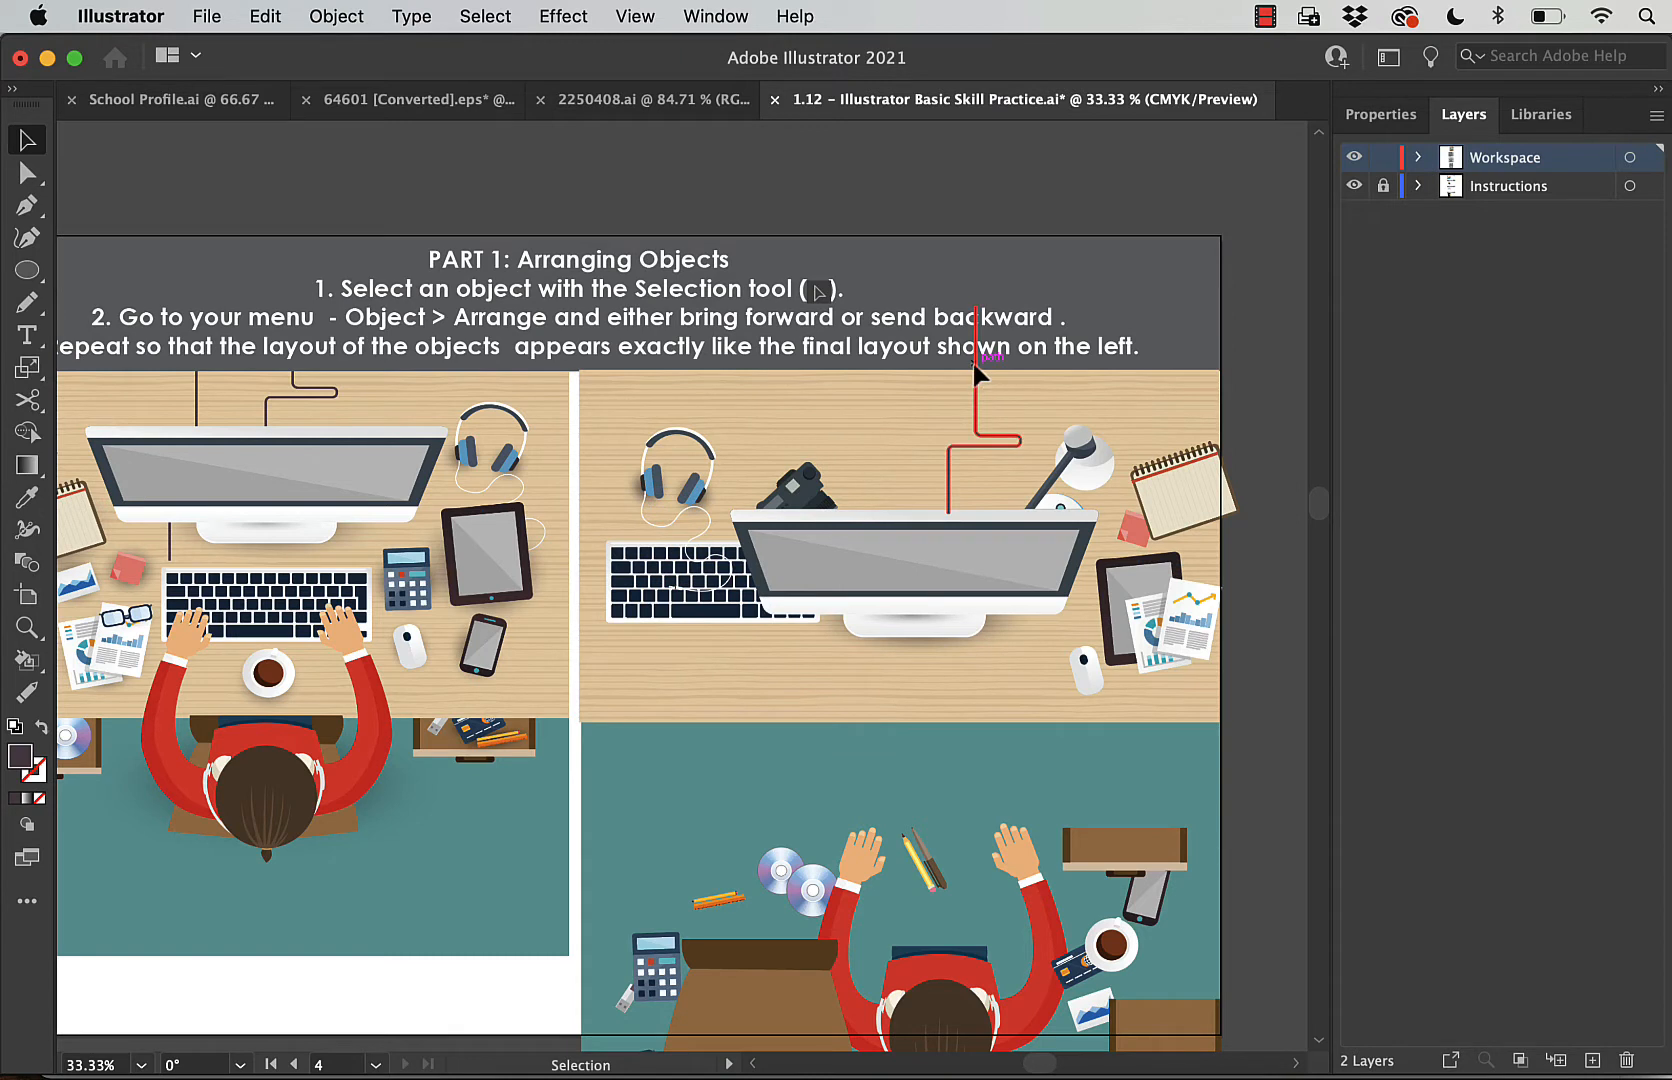
pyautogui.moveTo(972, 372); pyautogui.dragTo(1020, 343)
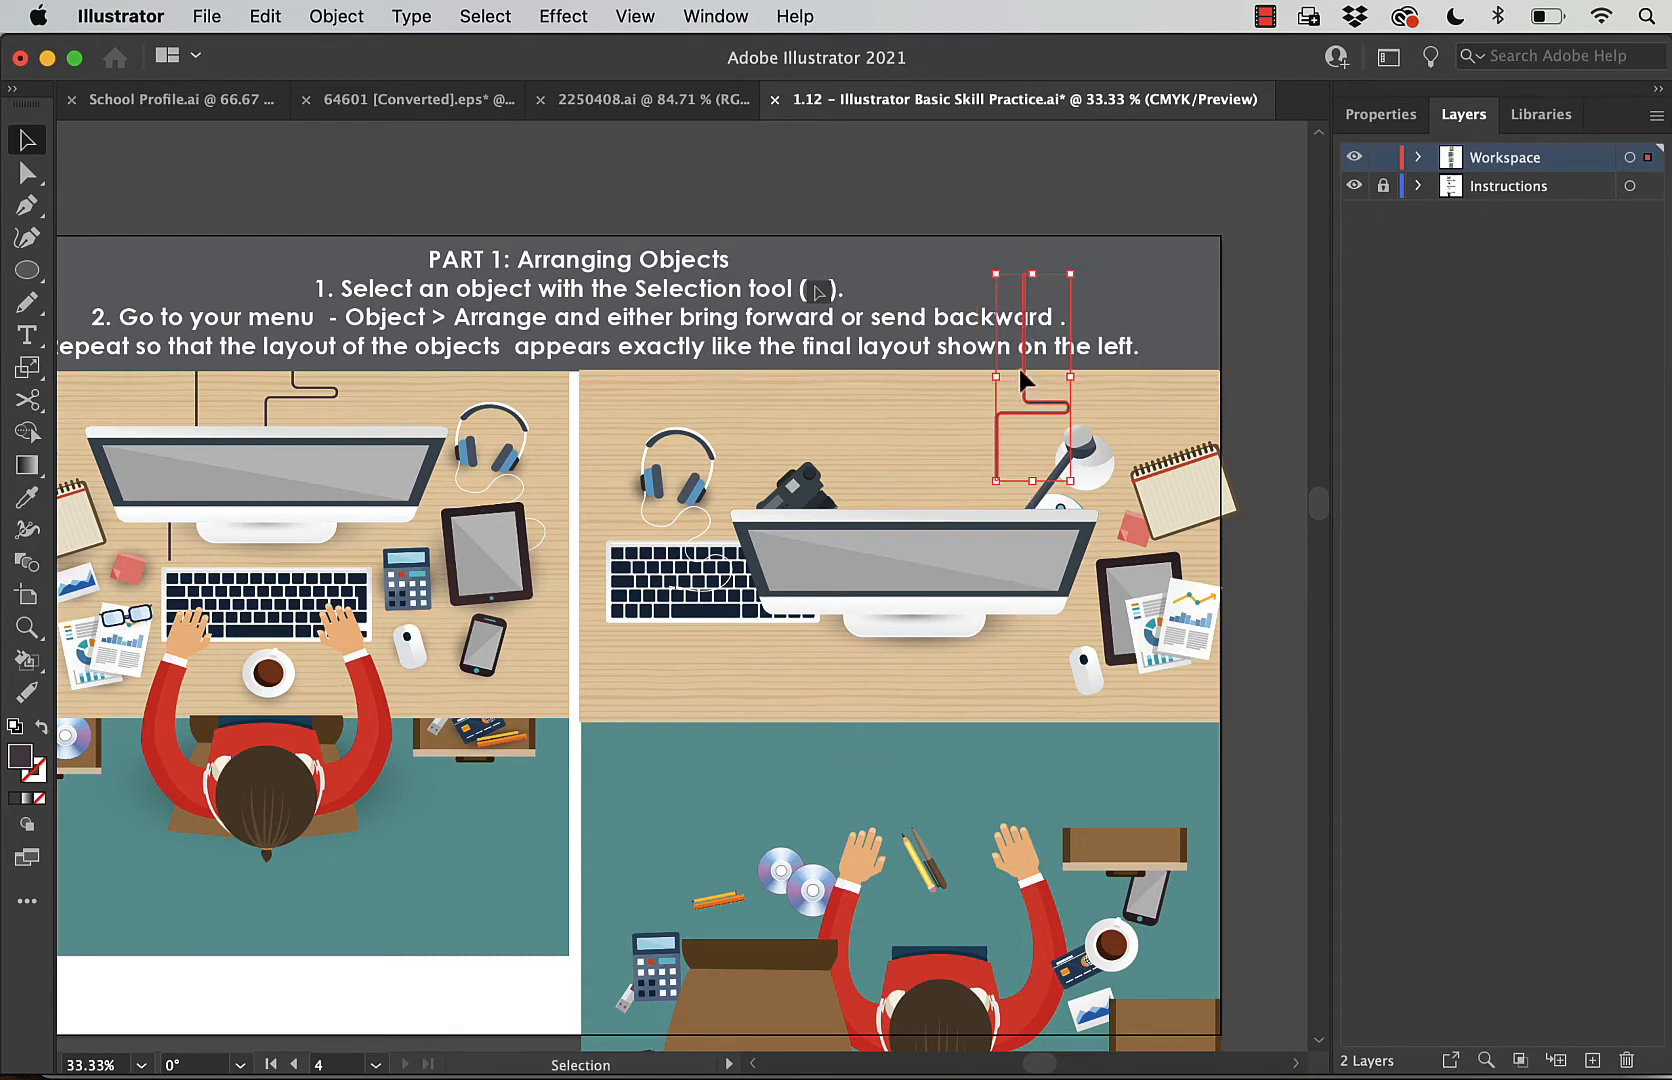
pyautogui.moveTo(1022, 380)
pyautogui.mouseDown()
pyautogui.moveTo(1038, 358)
pyautogui.moveTo(1005, 363)
pyautogui.mouseUp()
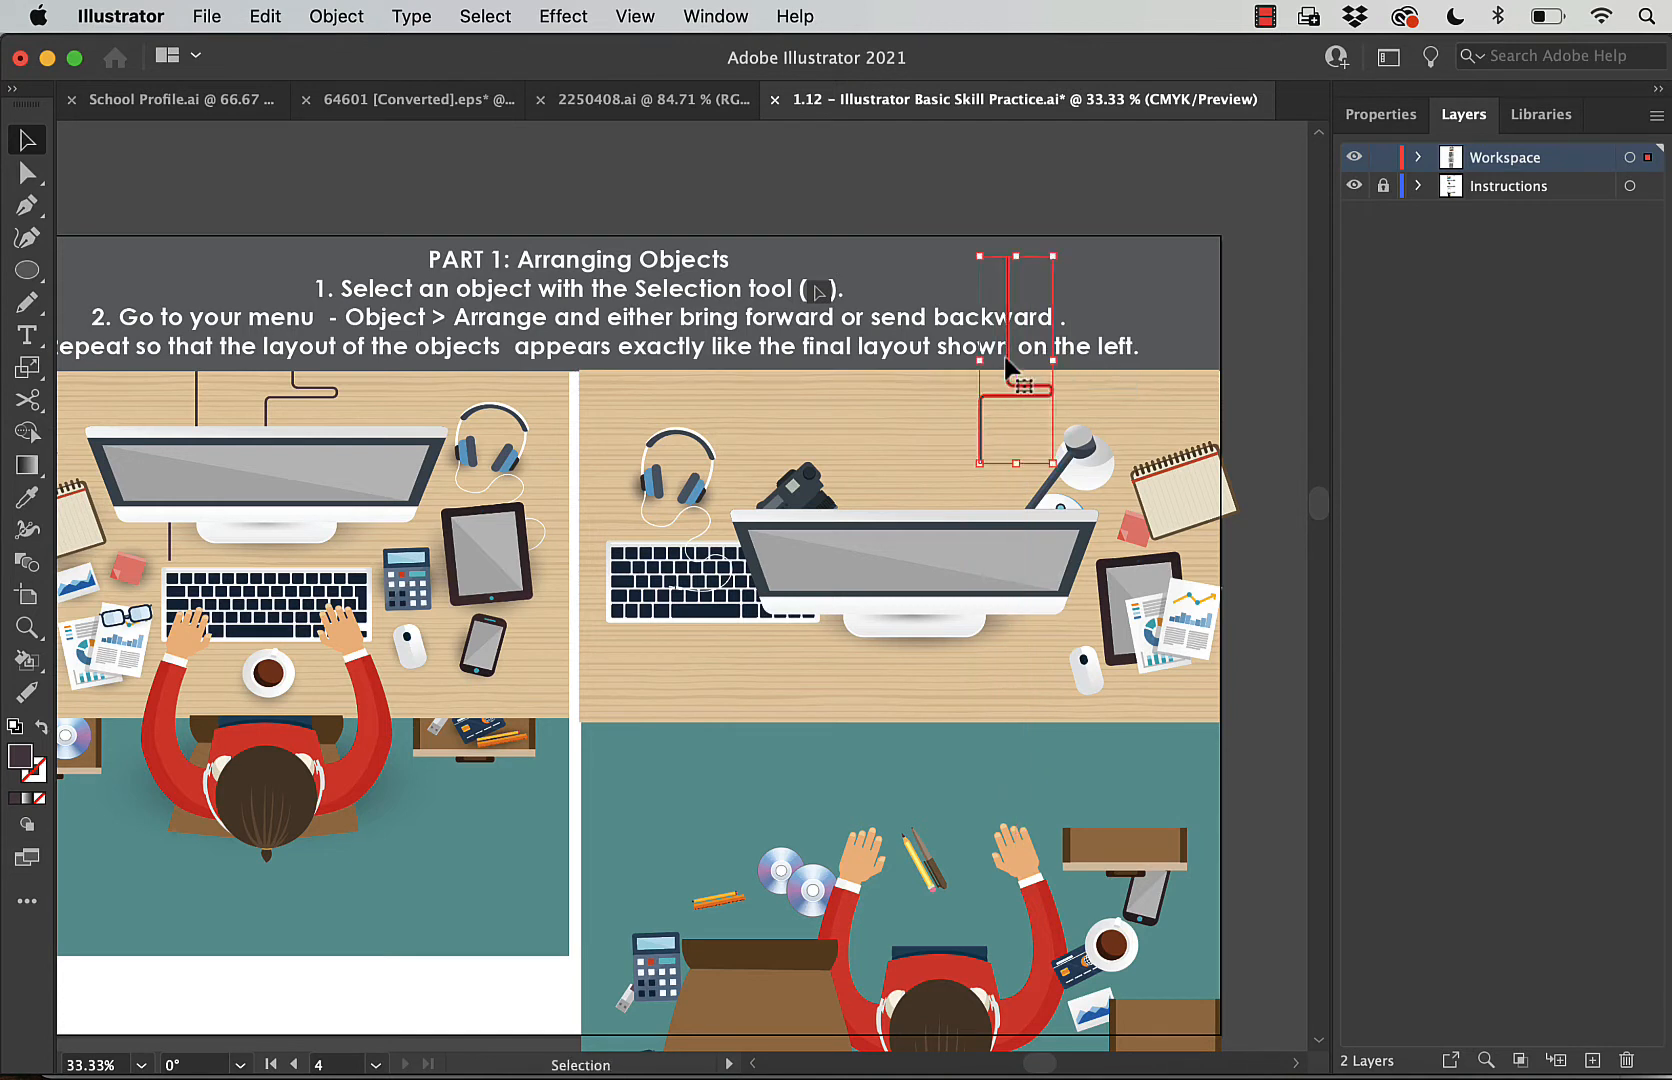
# Move the monitor up to meet the cable, bring it to the front, and adjust its position slightly.
pyautogui.moveTo(984, 545); pyautogui.dragTo(988, 490)
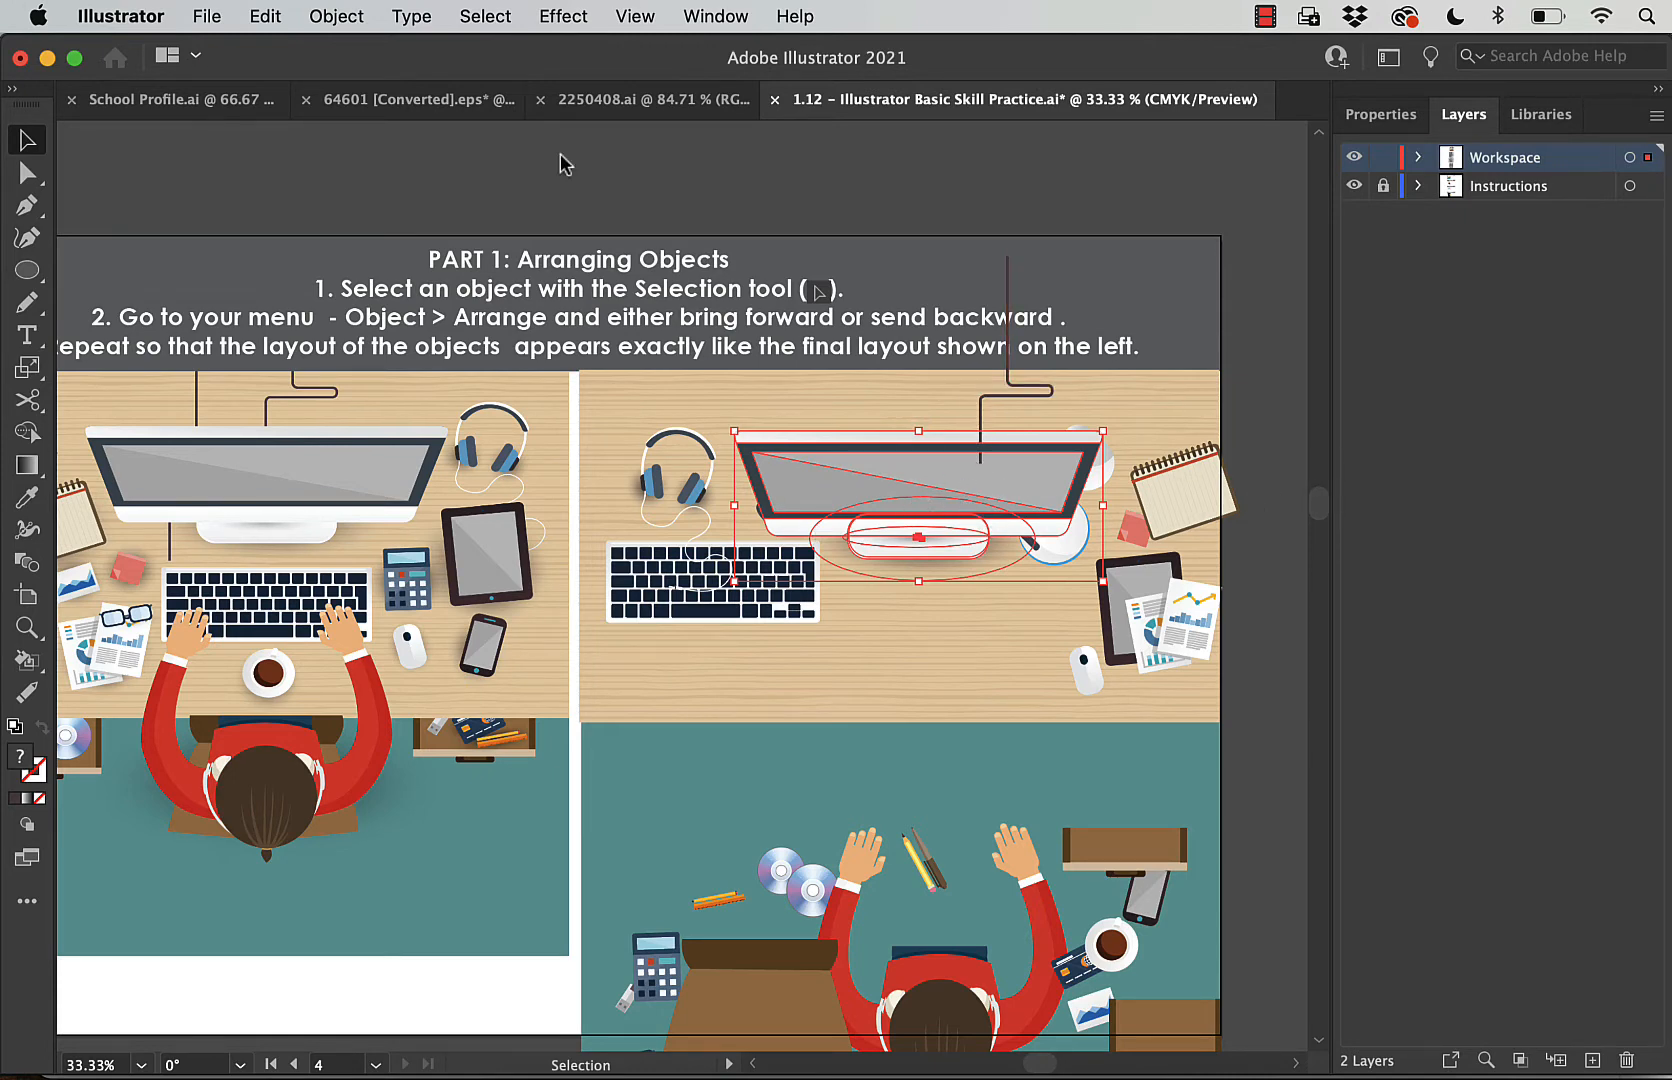
pyautogui.click(335, 14)
pyautogui.moveTo(362, 86)
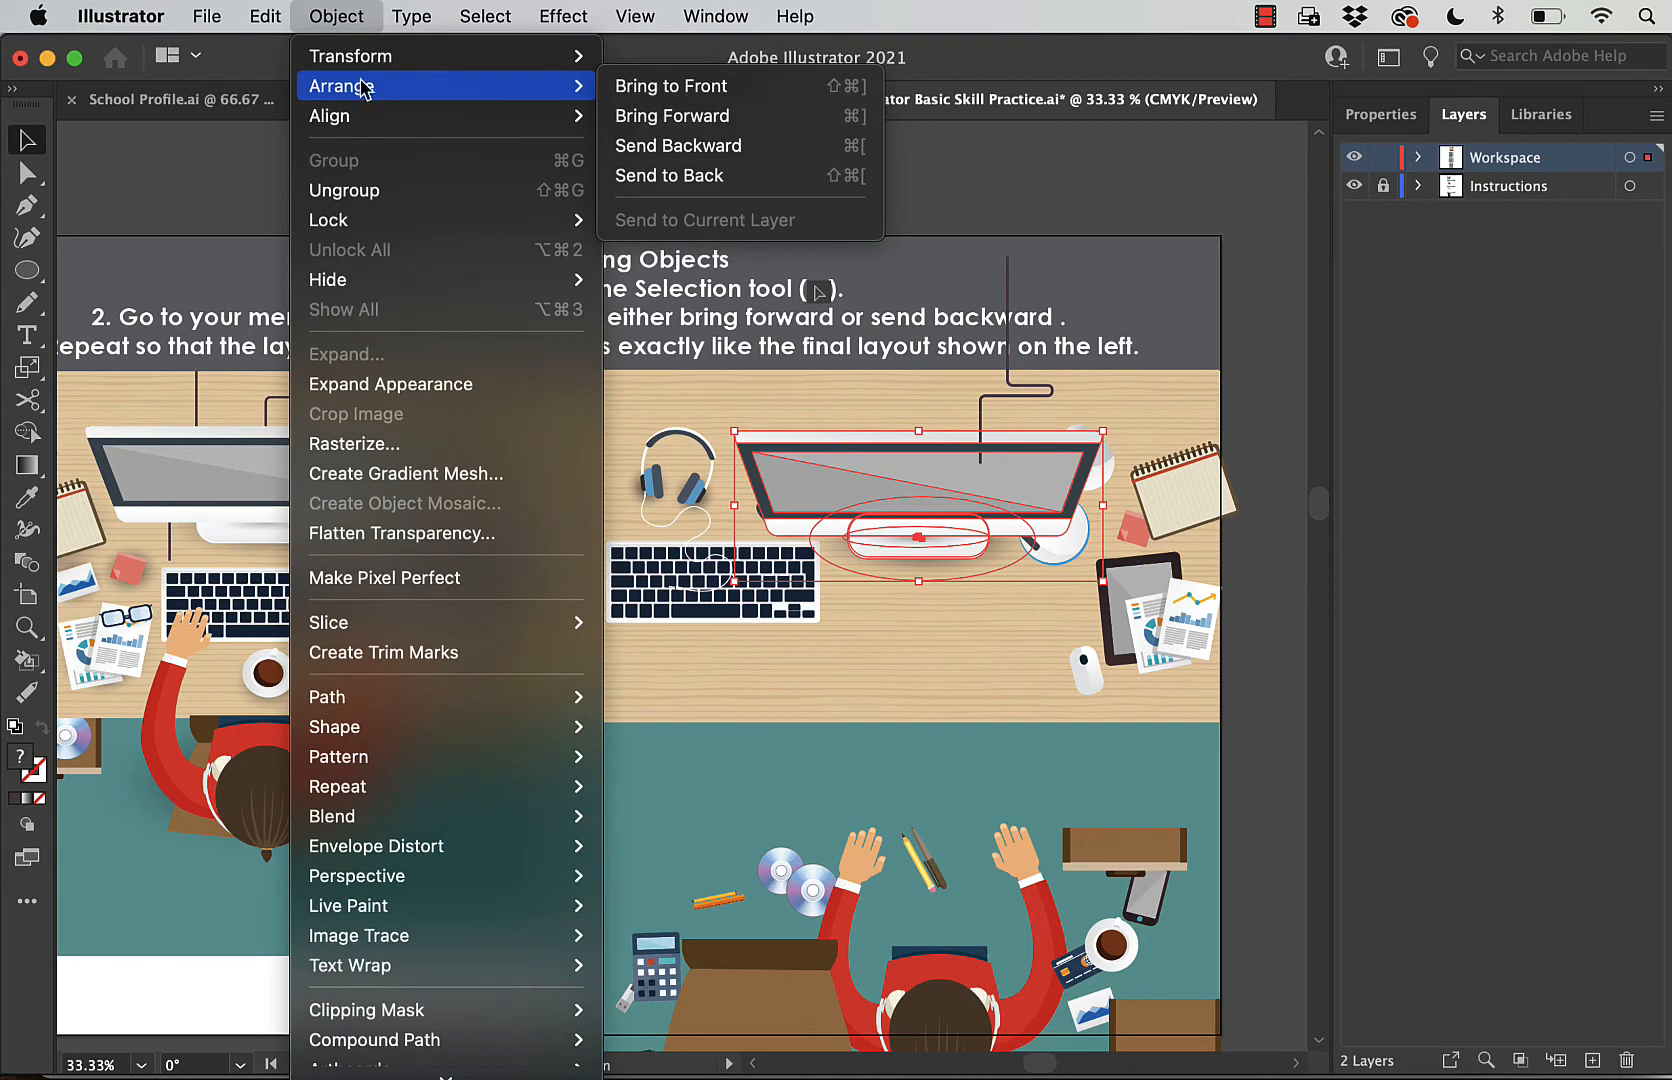
pyautogui.click(647, 88)
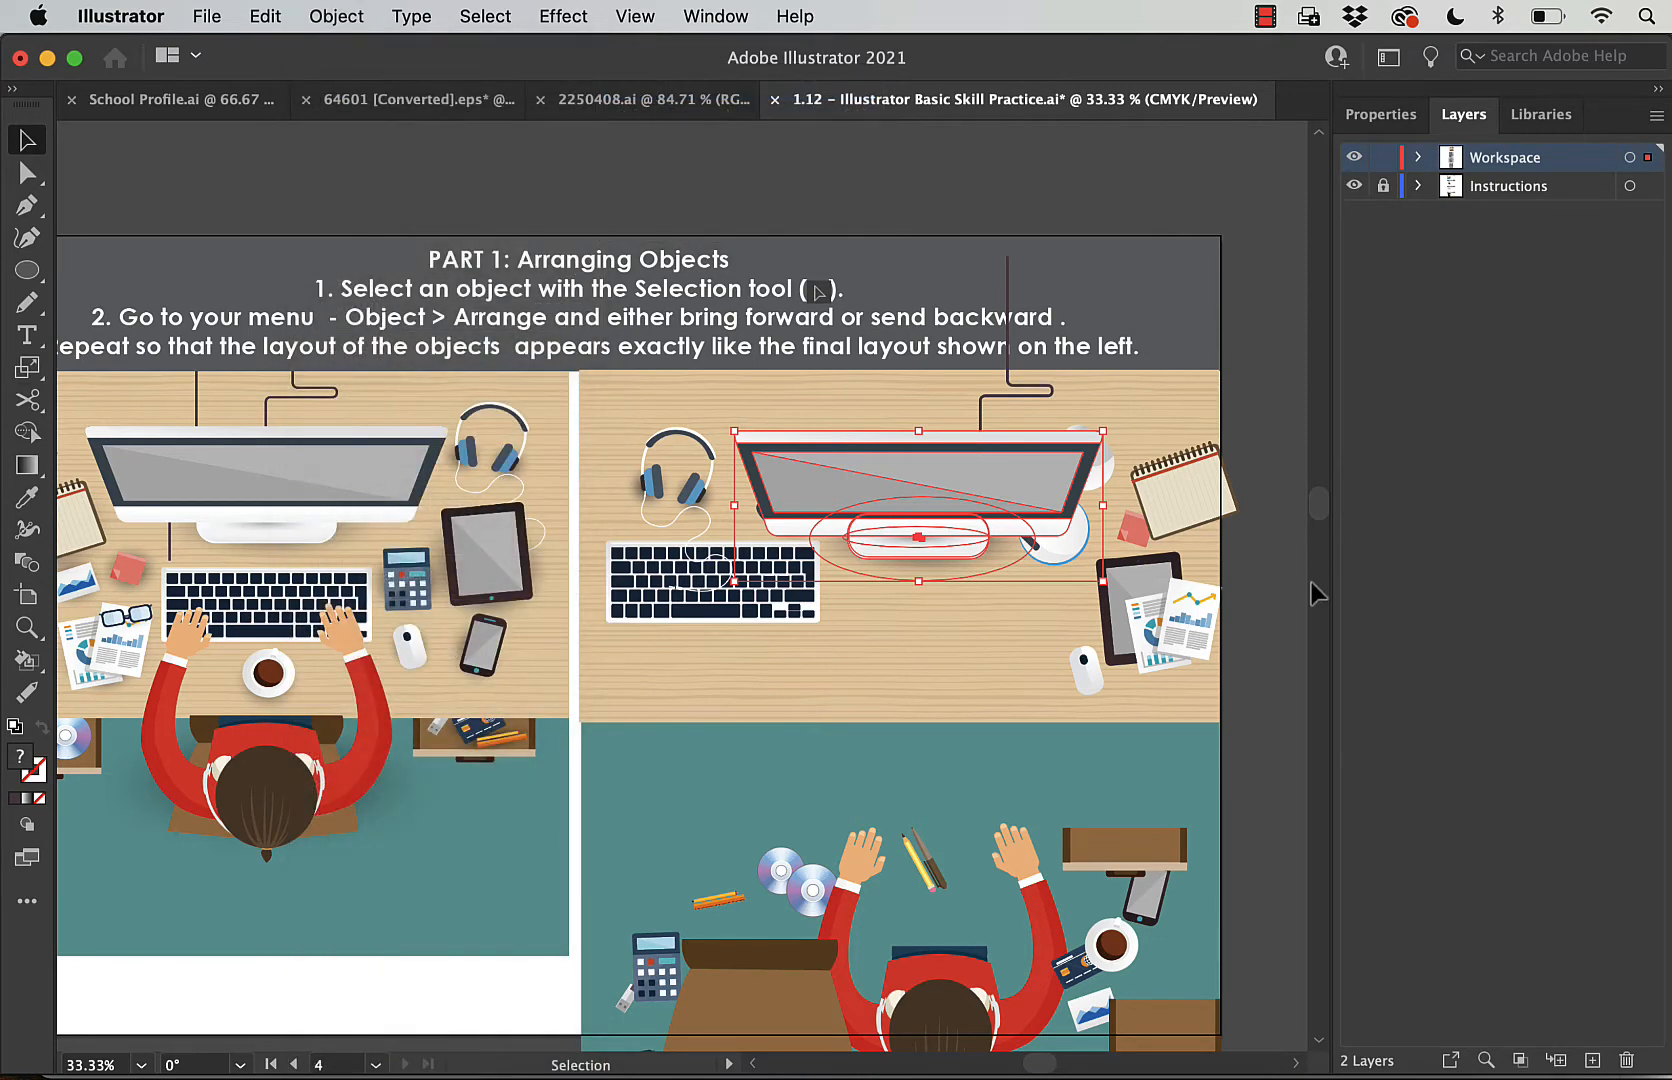
pyautogui.click(1244, 583)
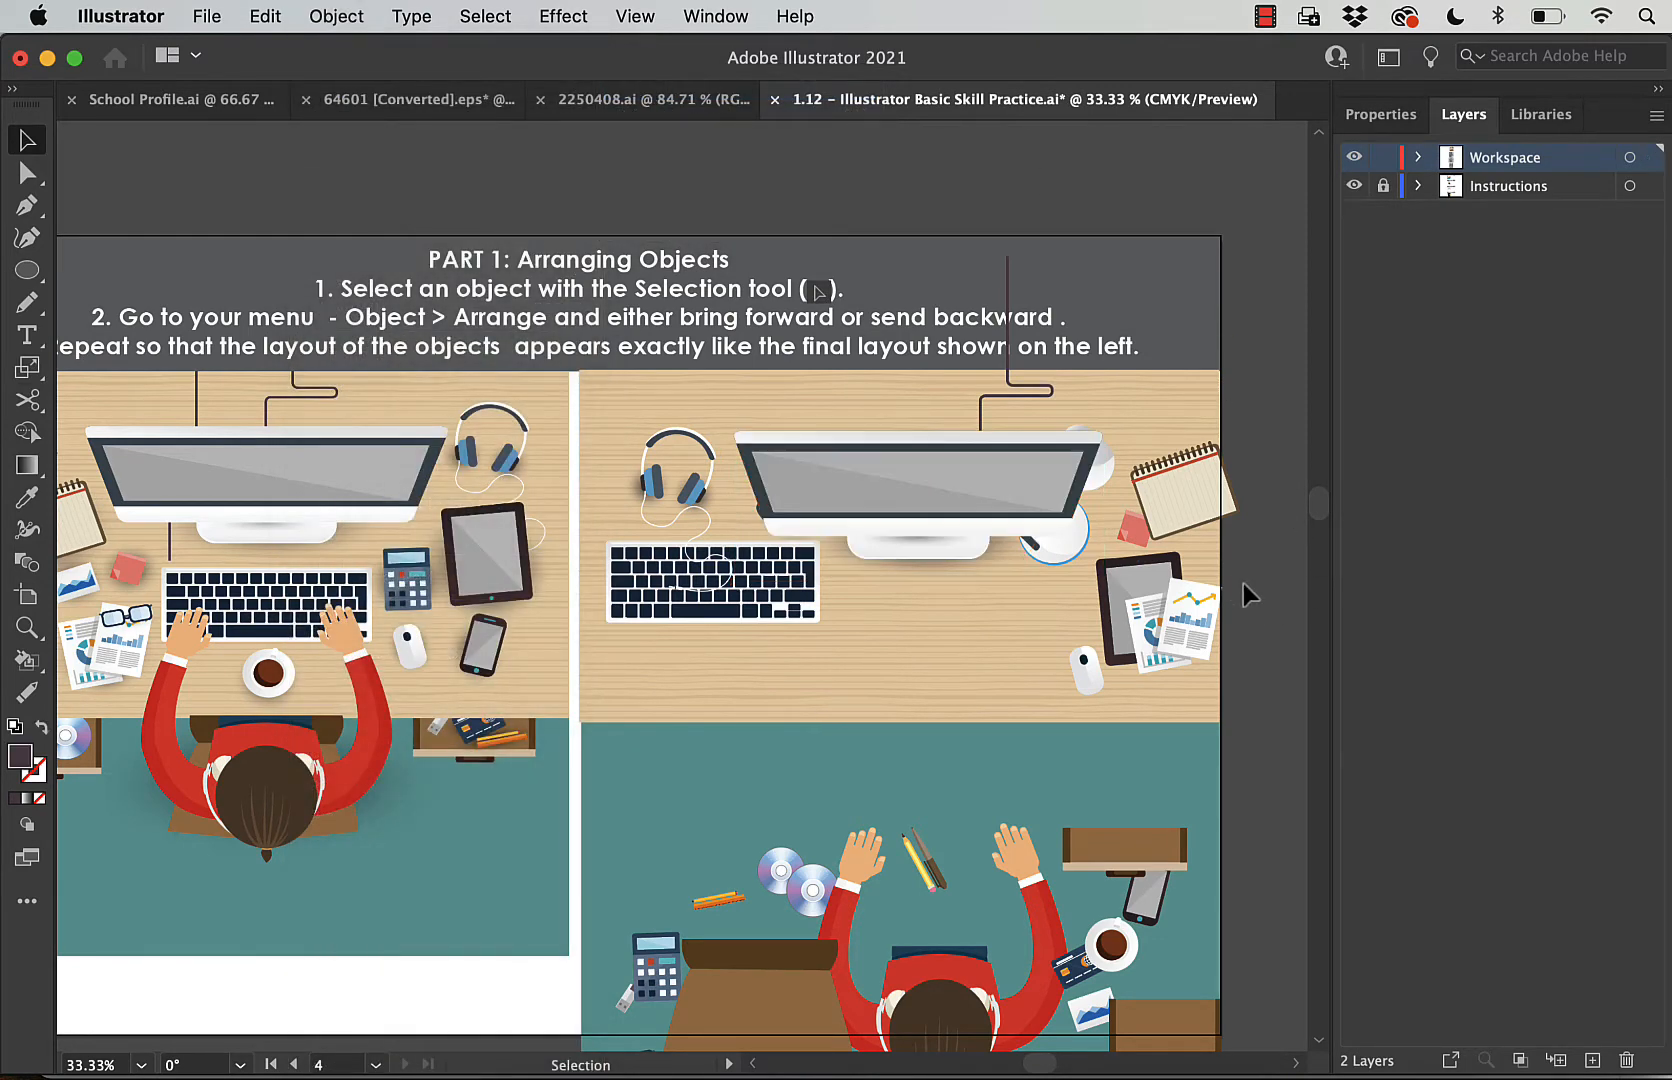
pyautogui.click(905, 505)
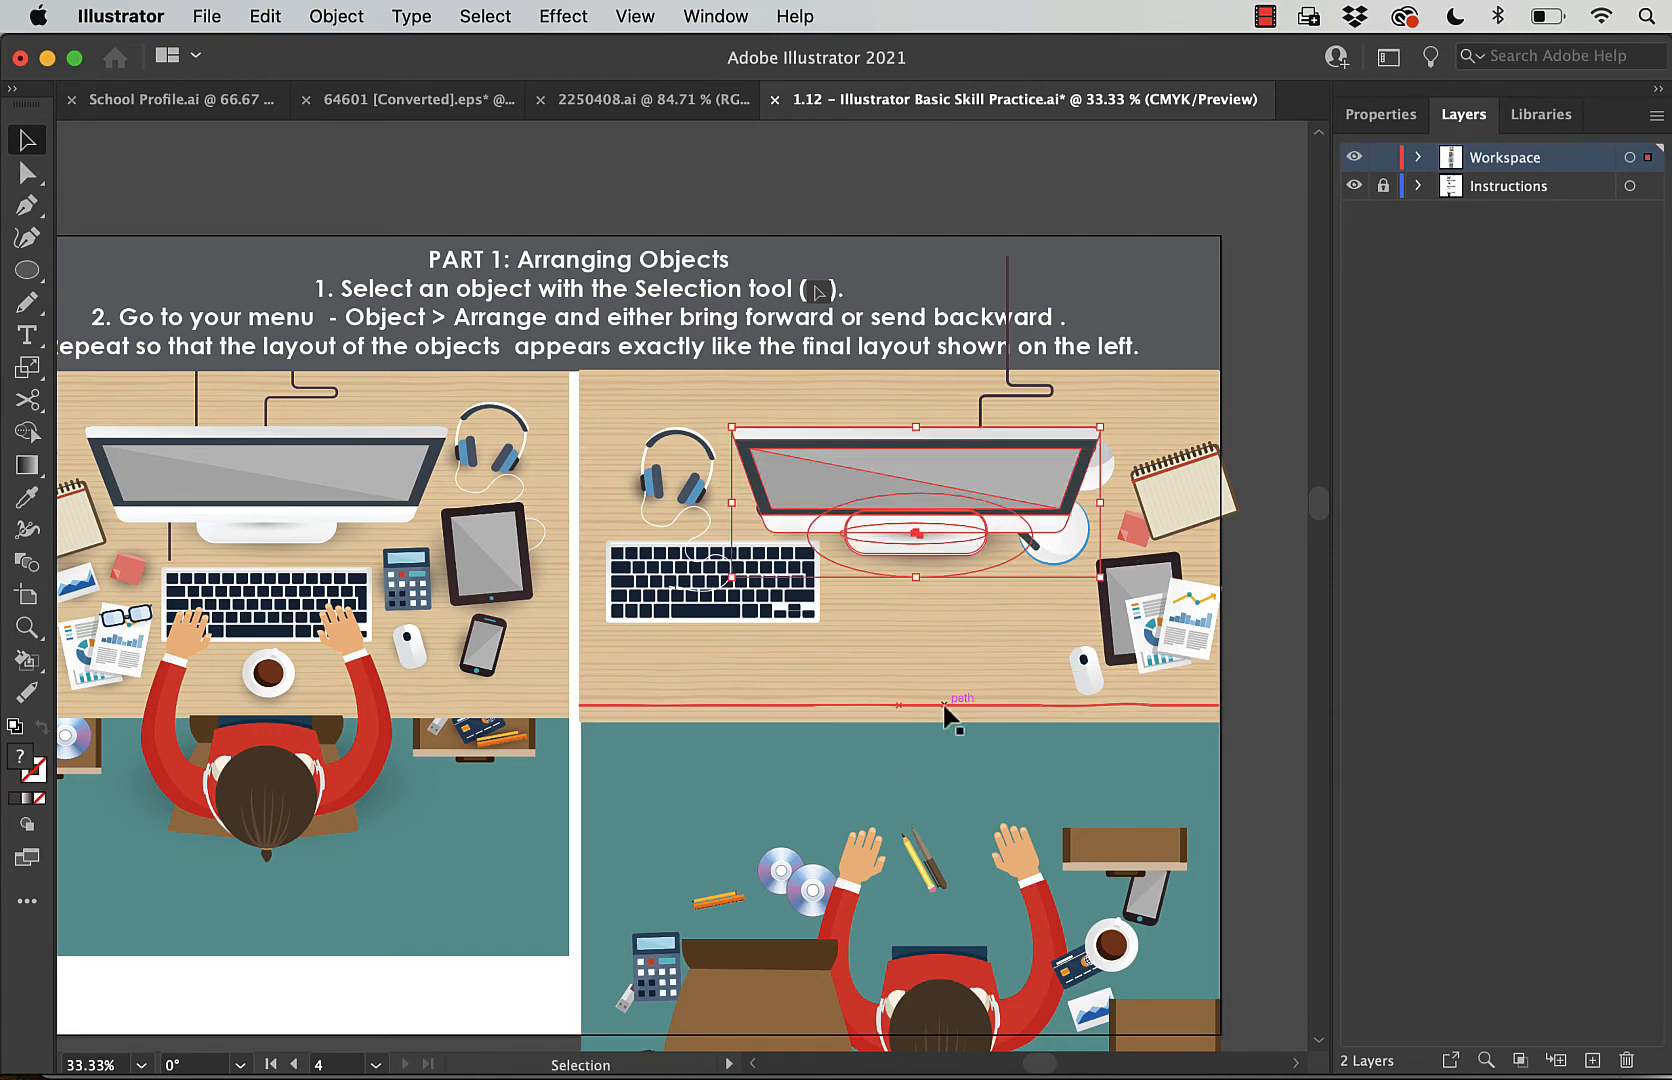
# Color the watering can's spout in the Part 2 garden invite with the dark navy sampled from the example using the Eyedropper.
pyautogui.scroll(-1, 945, 712)
pyautogui.hscroll(-2, 945, 712)
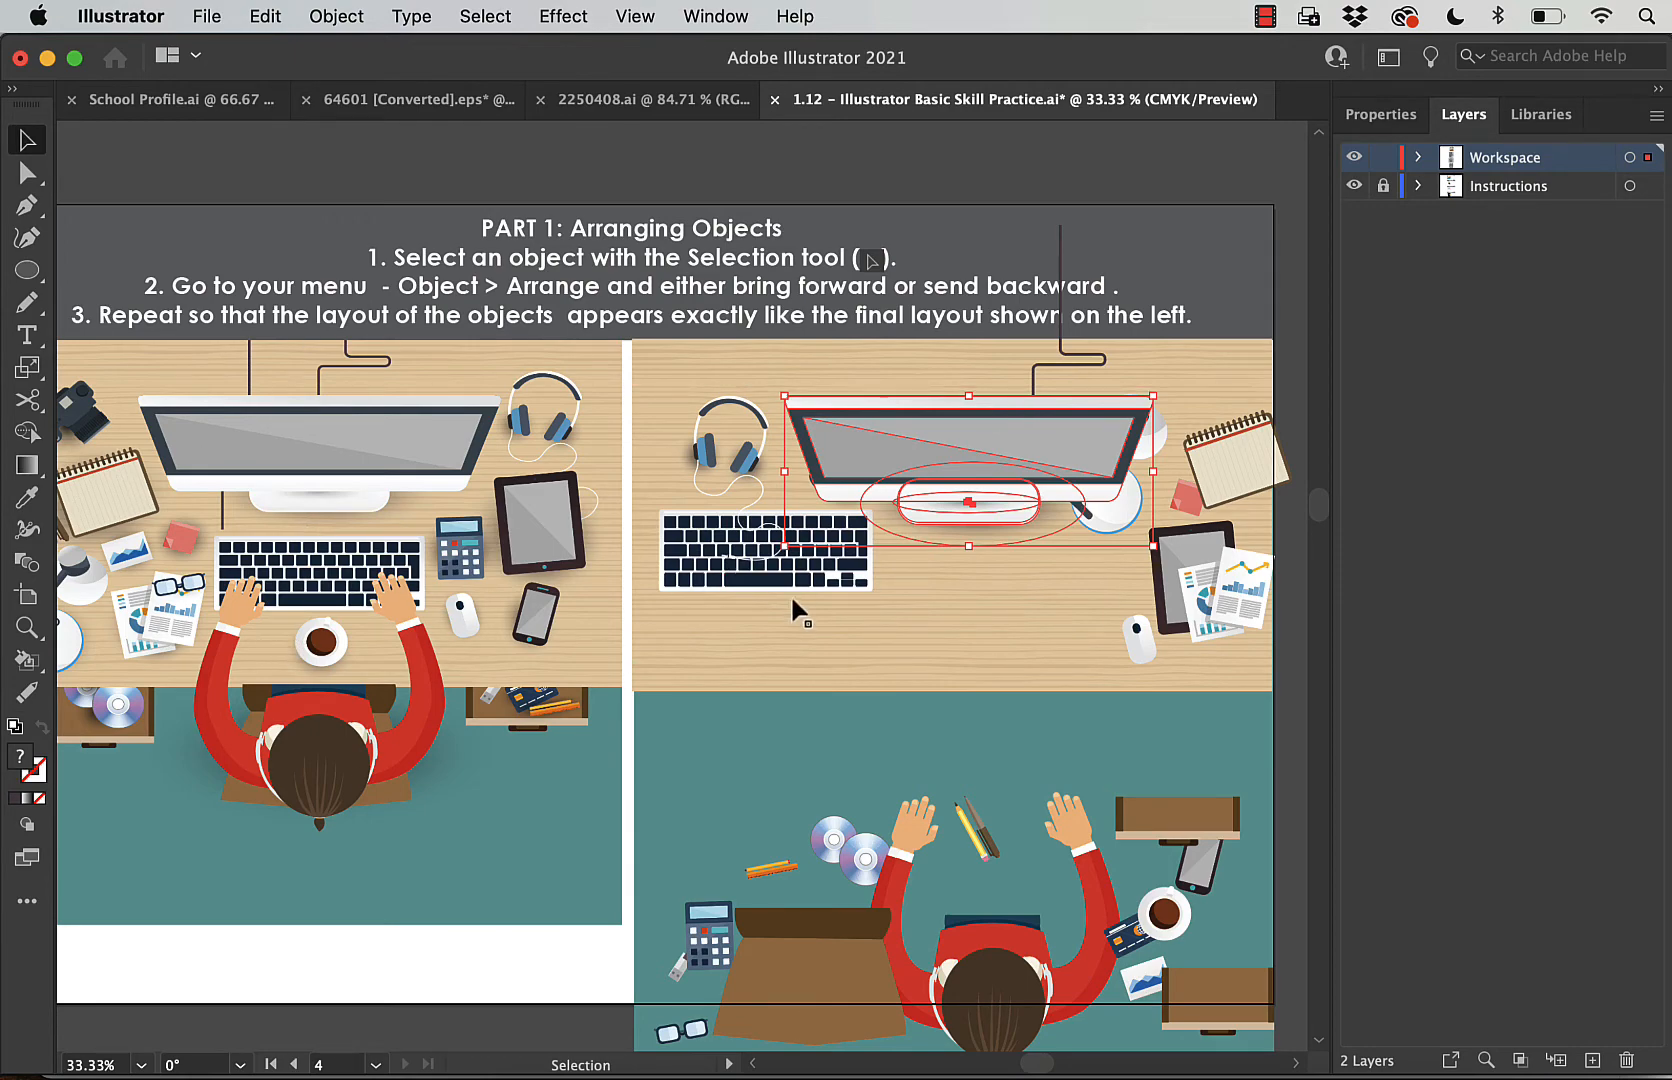
pyautogui.scroll(-5, 795, 605)
pyautogui.scroll(-5, 793, 600)
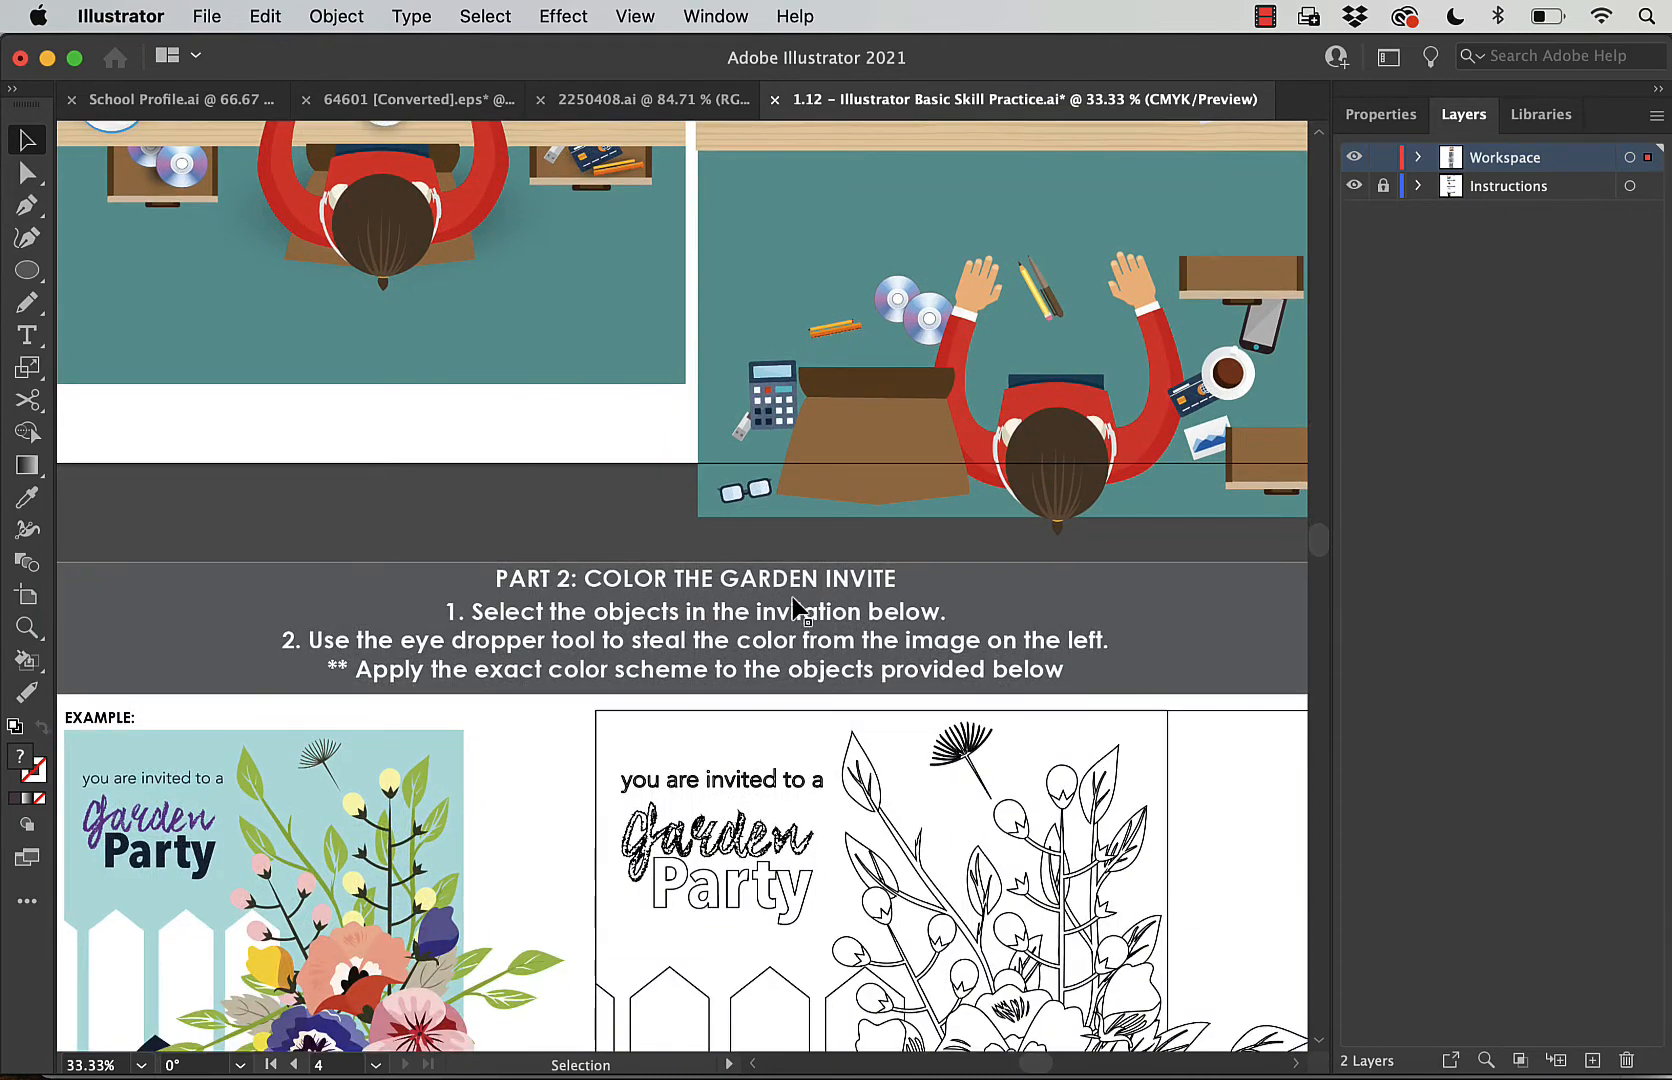
pyautogui.press('super+minus')
pyautogui.scroll(-15, 795, 605)
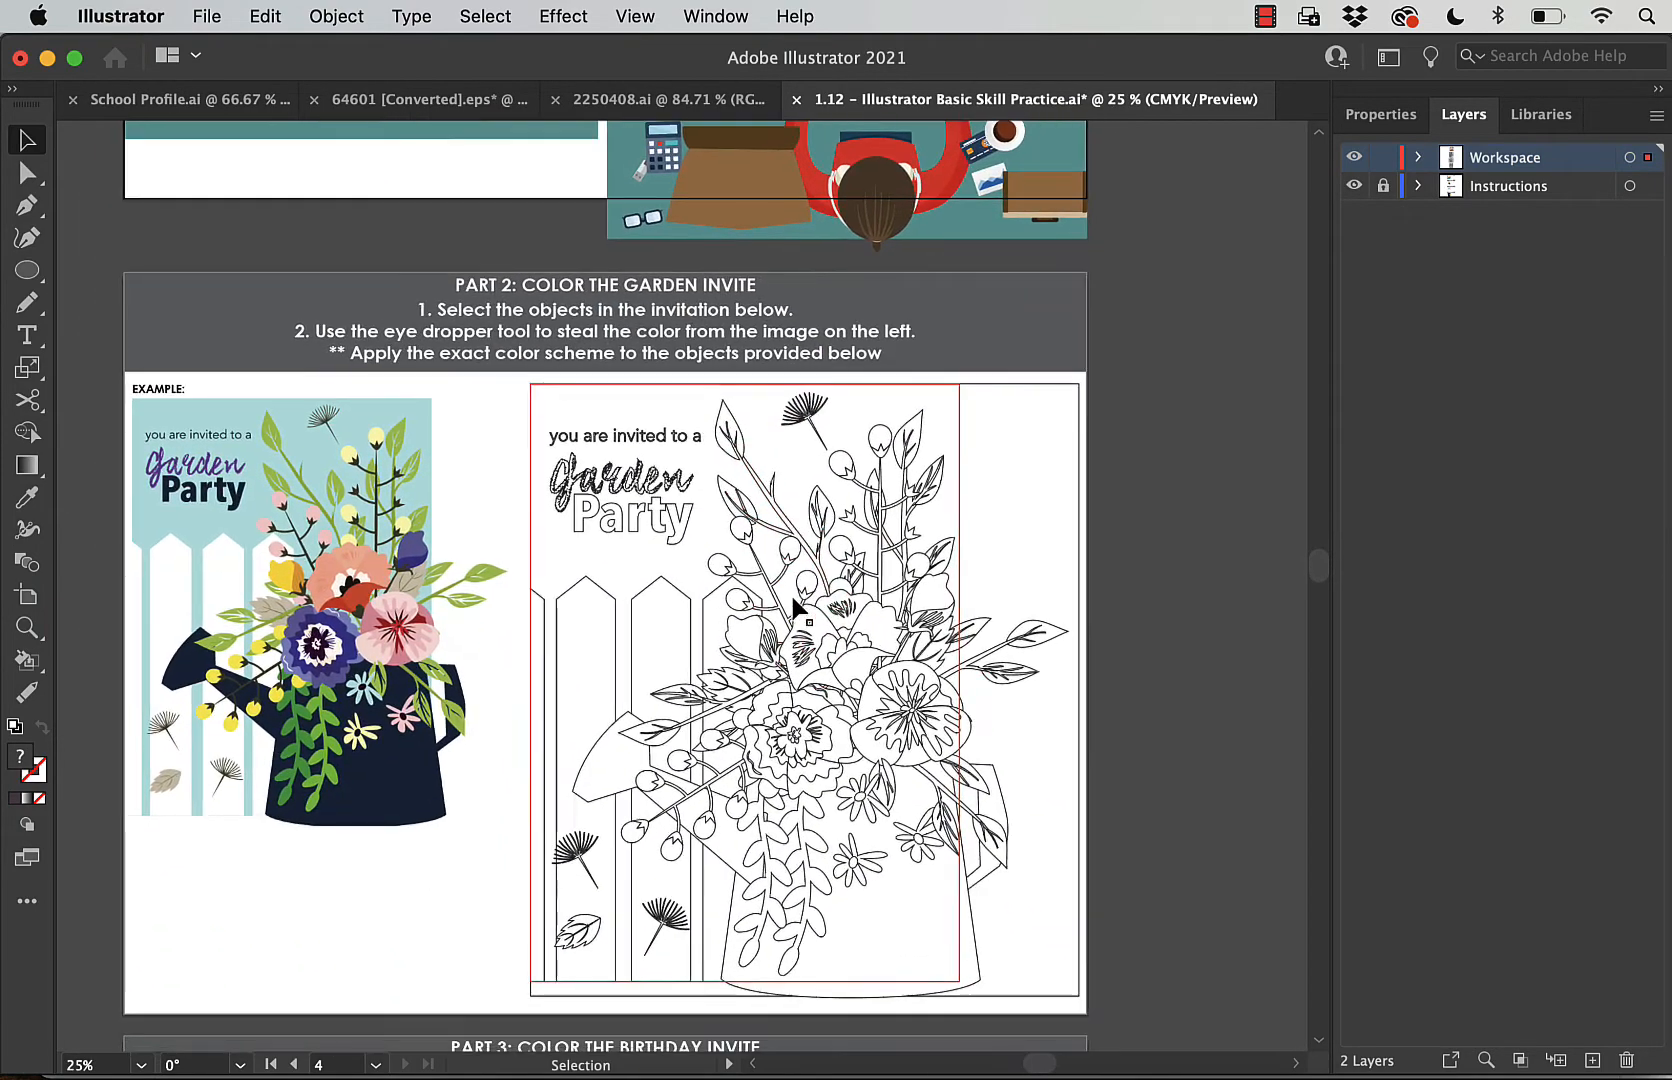
pyautogui.click(1163, 785)
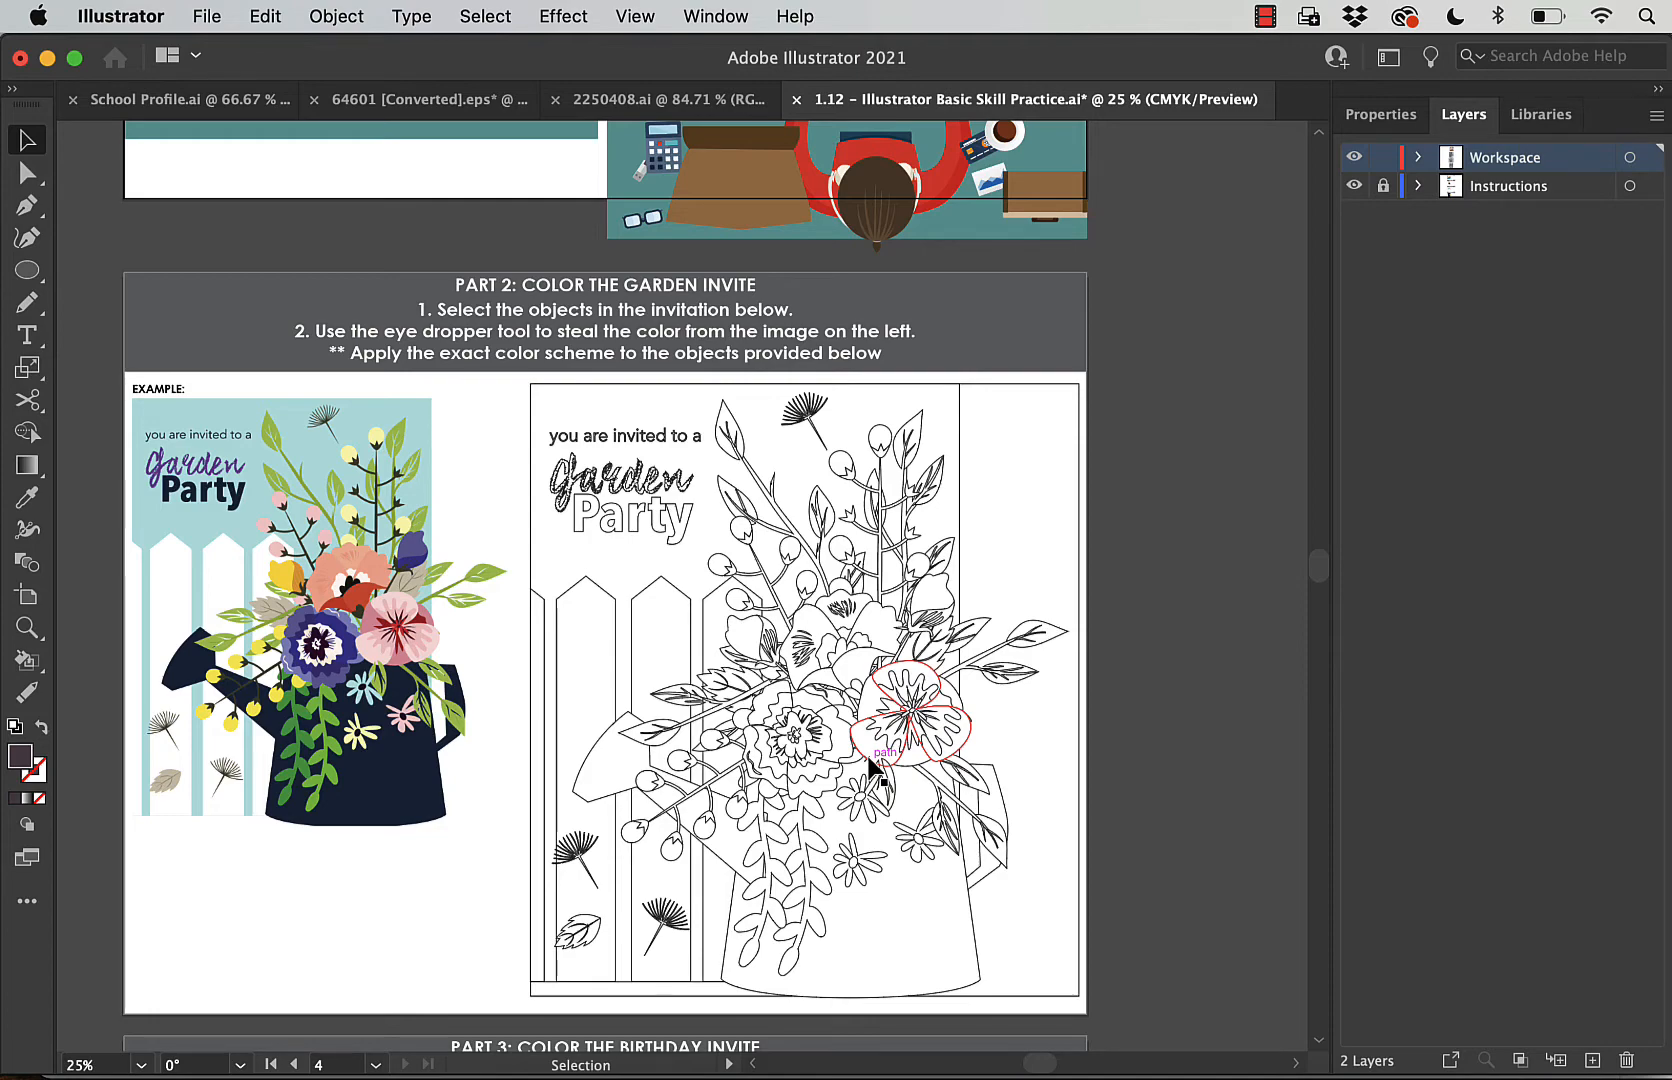
pyautogui.press('super+equal')
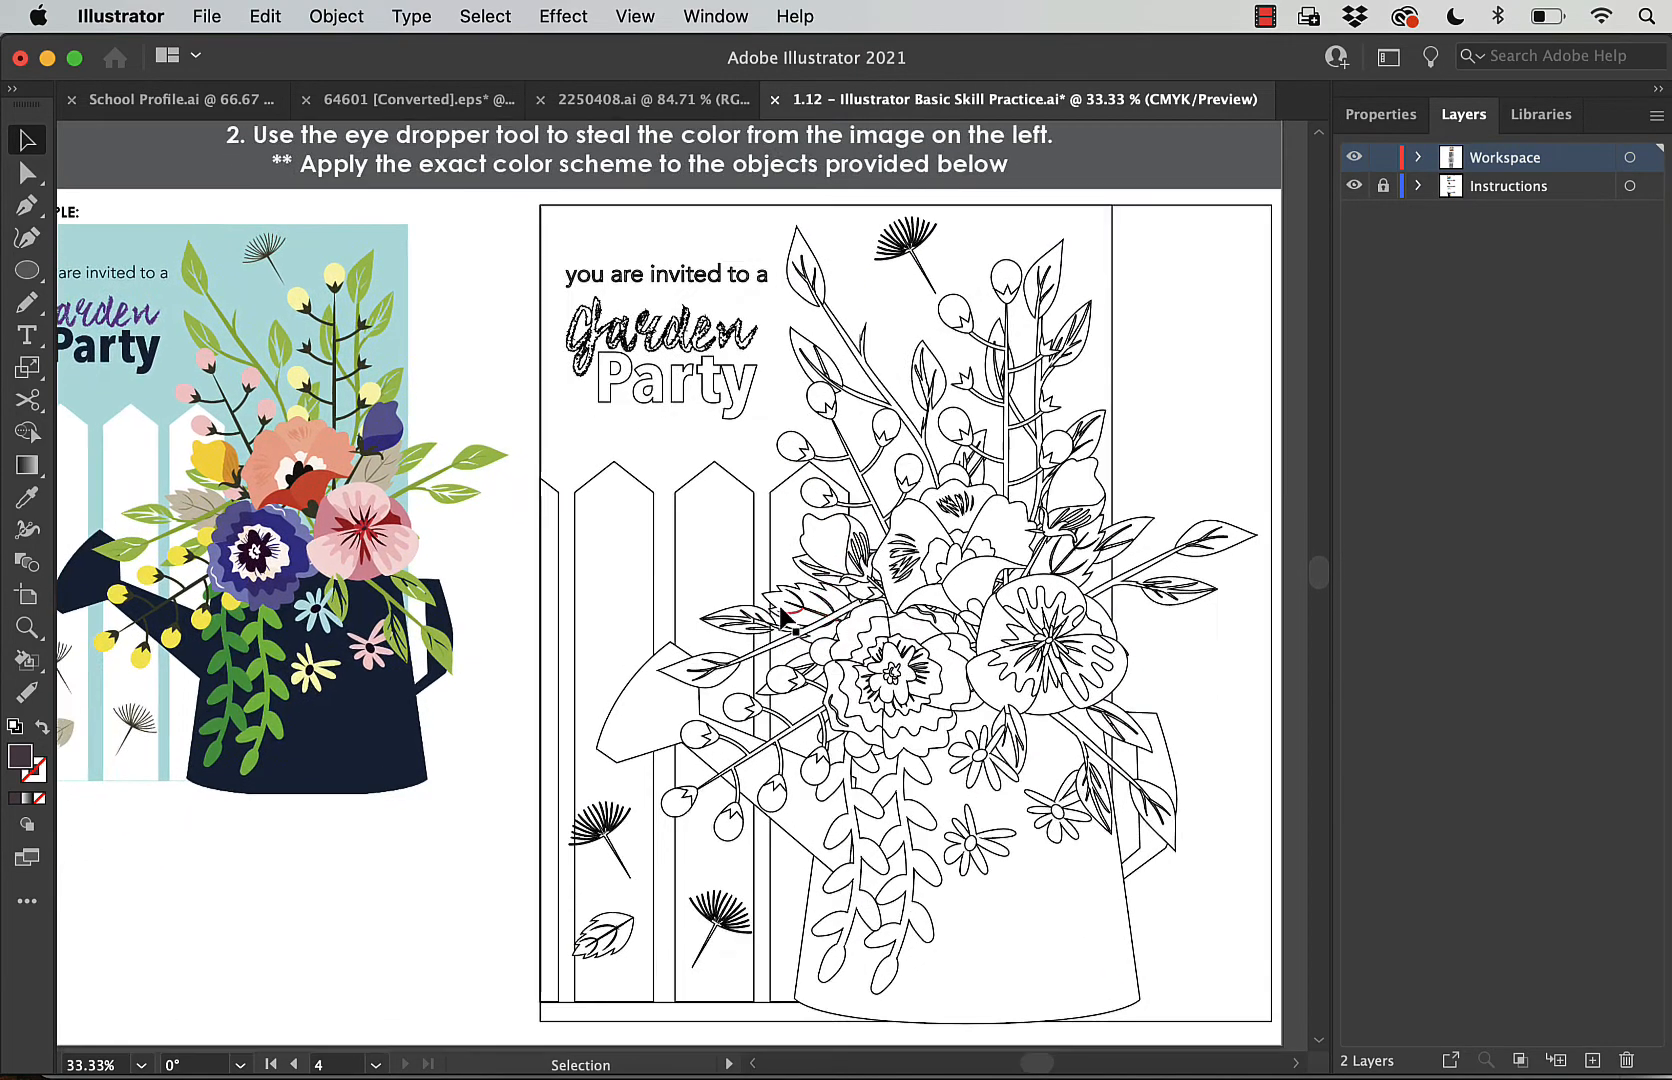
pyautogui.scroll(-2, 783, 613)
pyautogui.hscroll(-2, 783, 613)
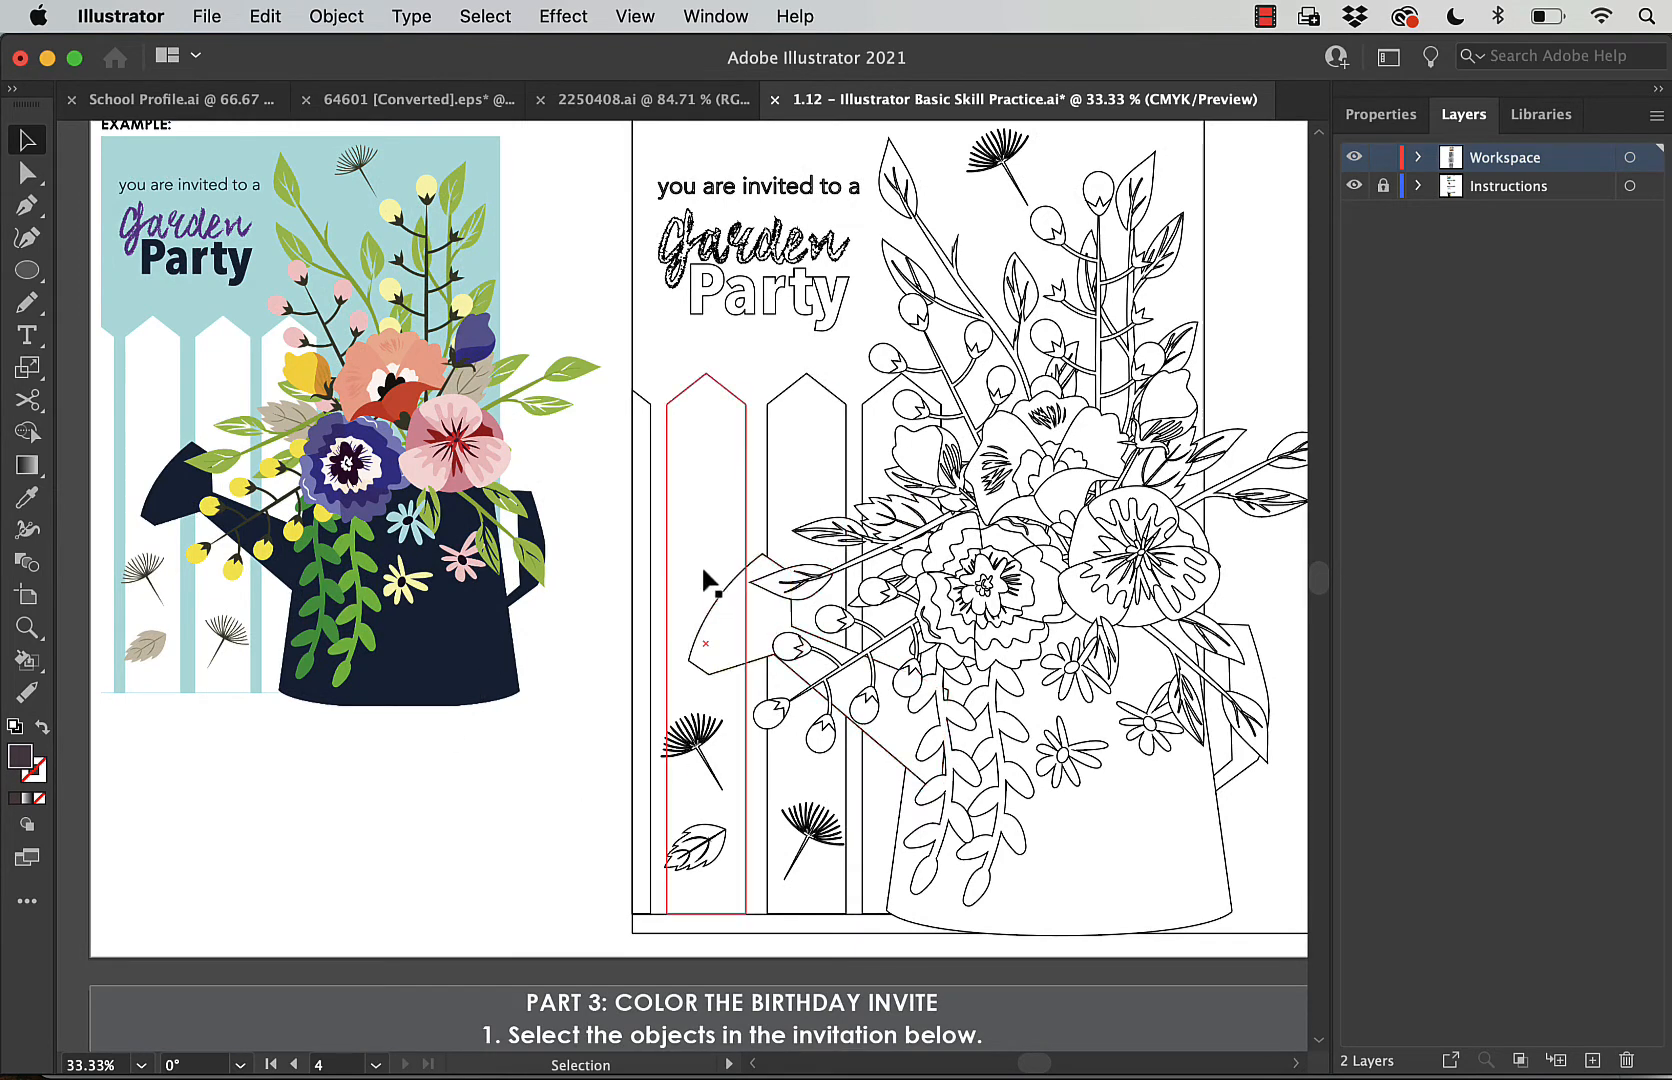
pyautogui.click(720, 621)
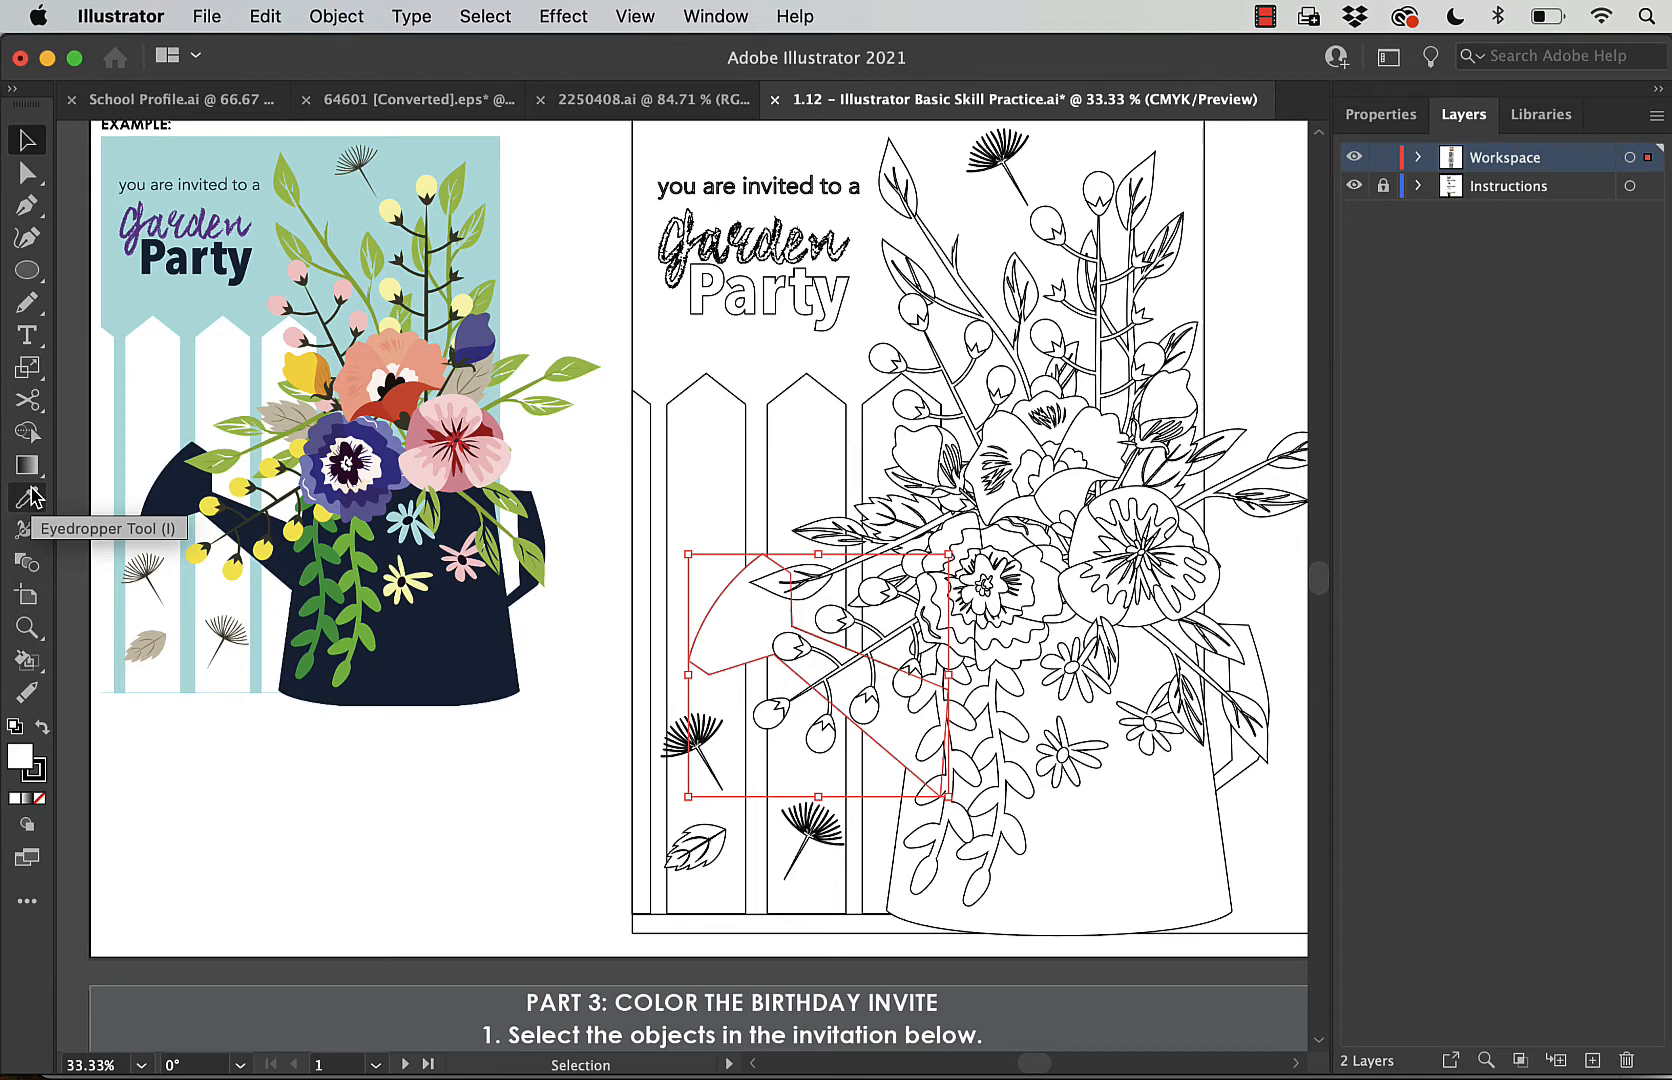
pyautogui.press('i')
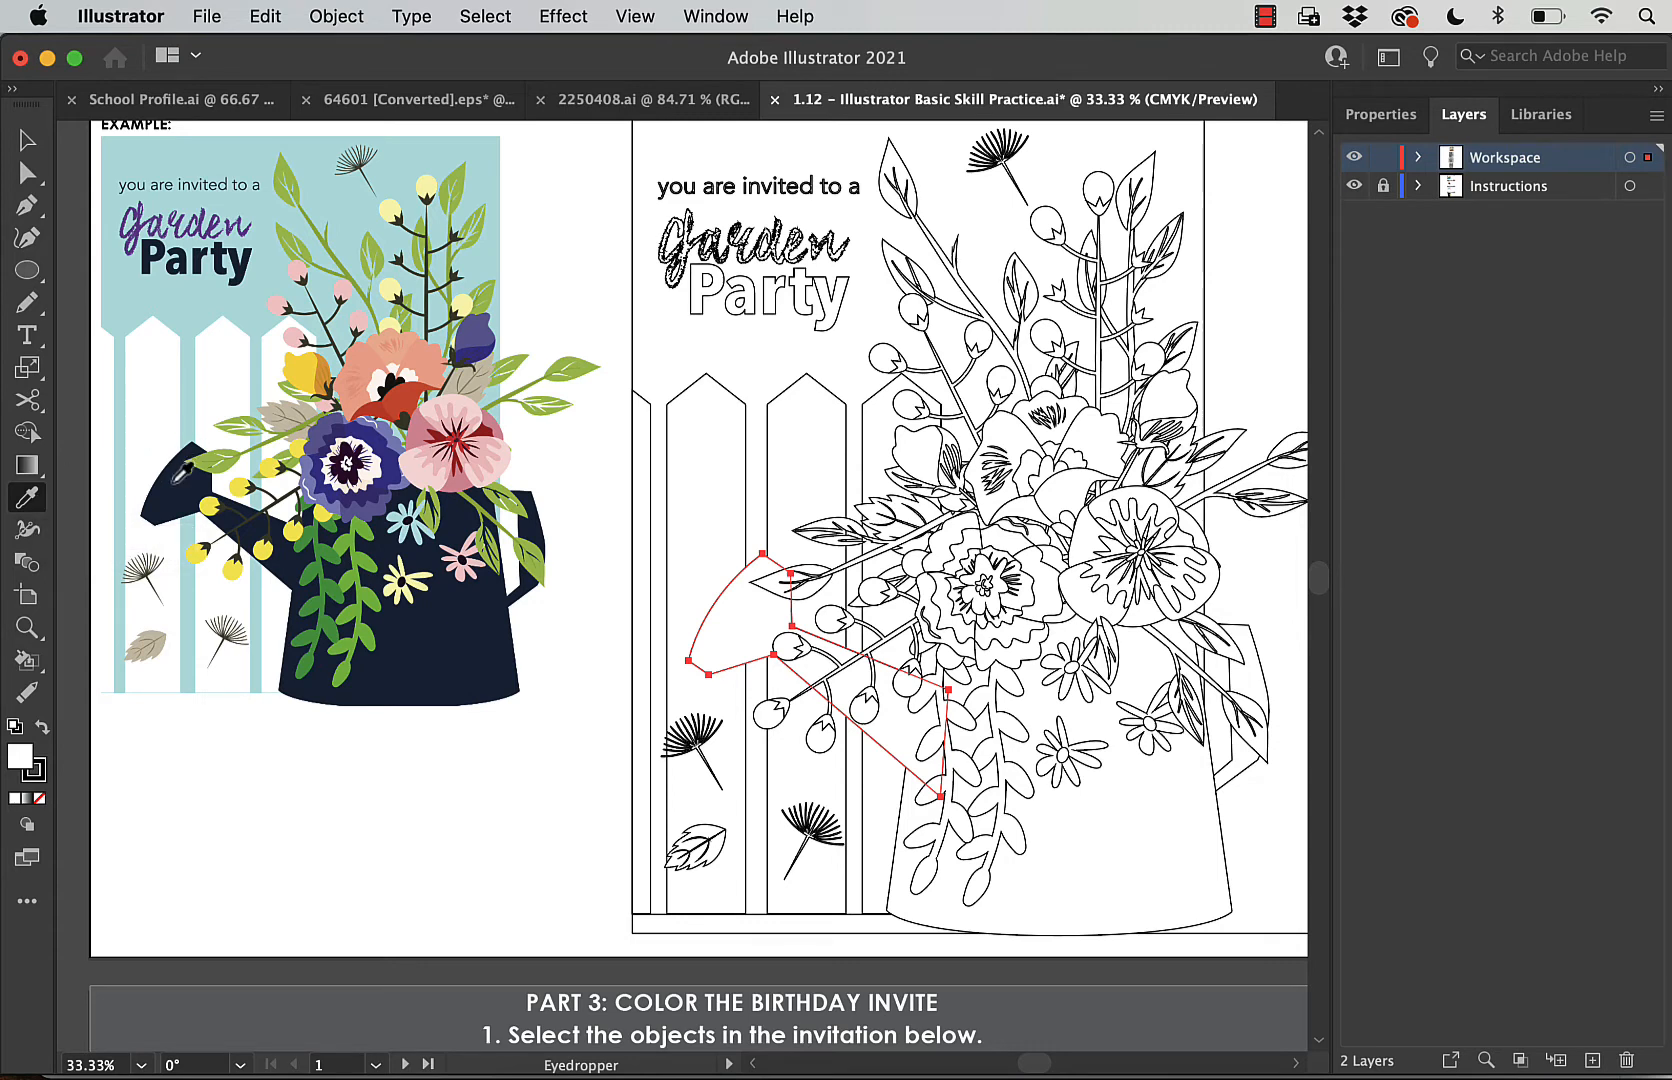
pyautogui.click(184, 472)
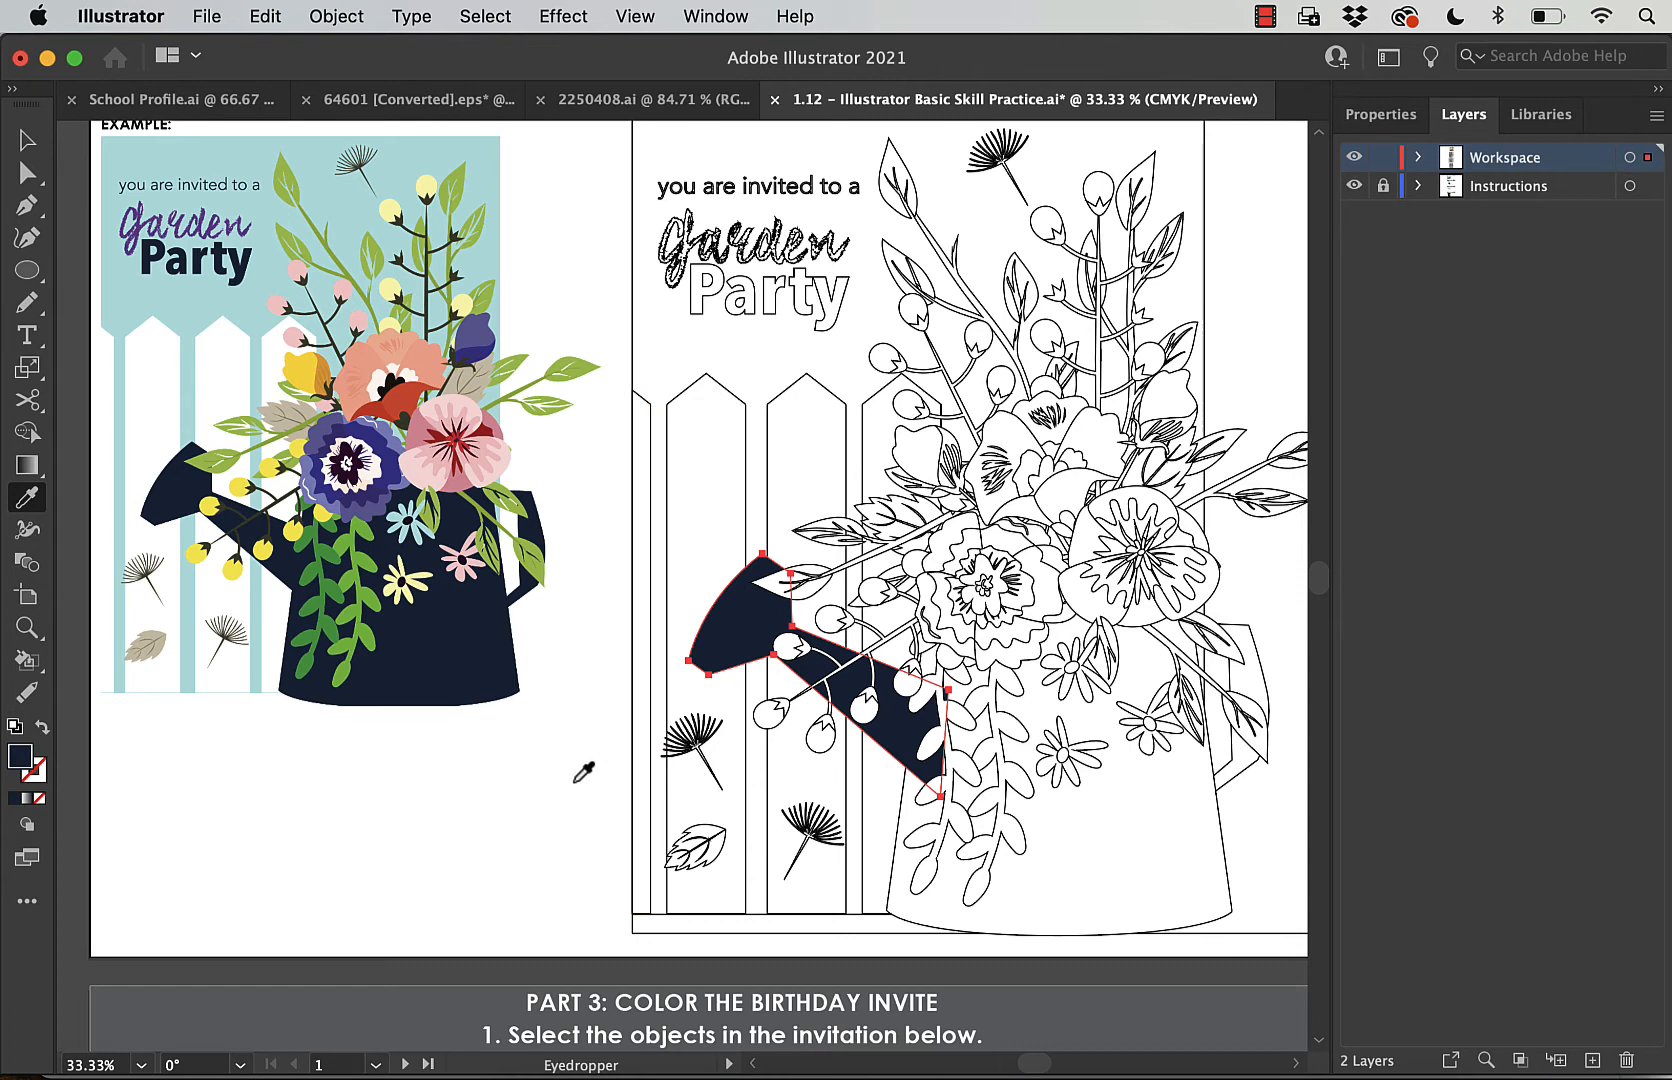
pyautogui.click(583, 772)
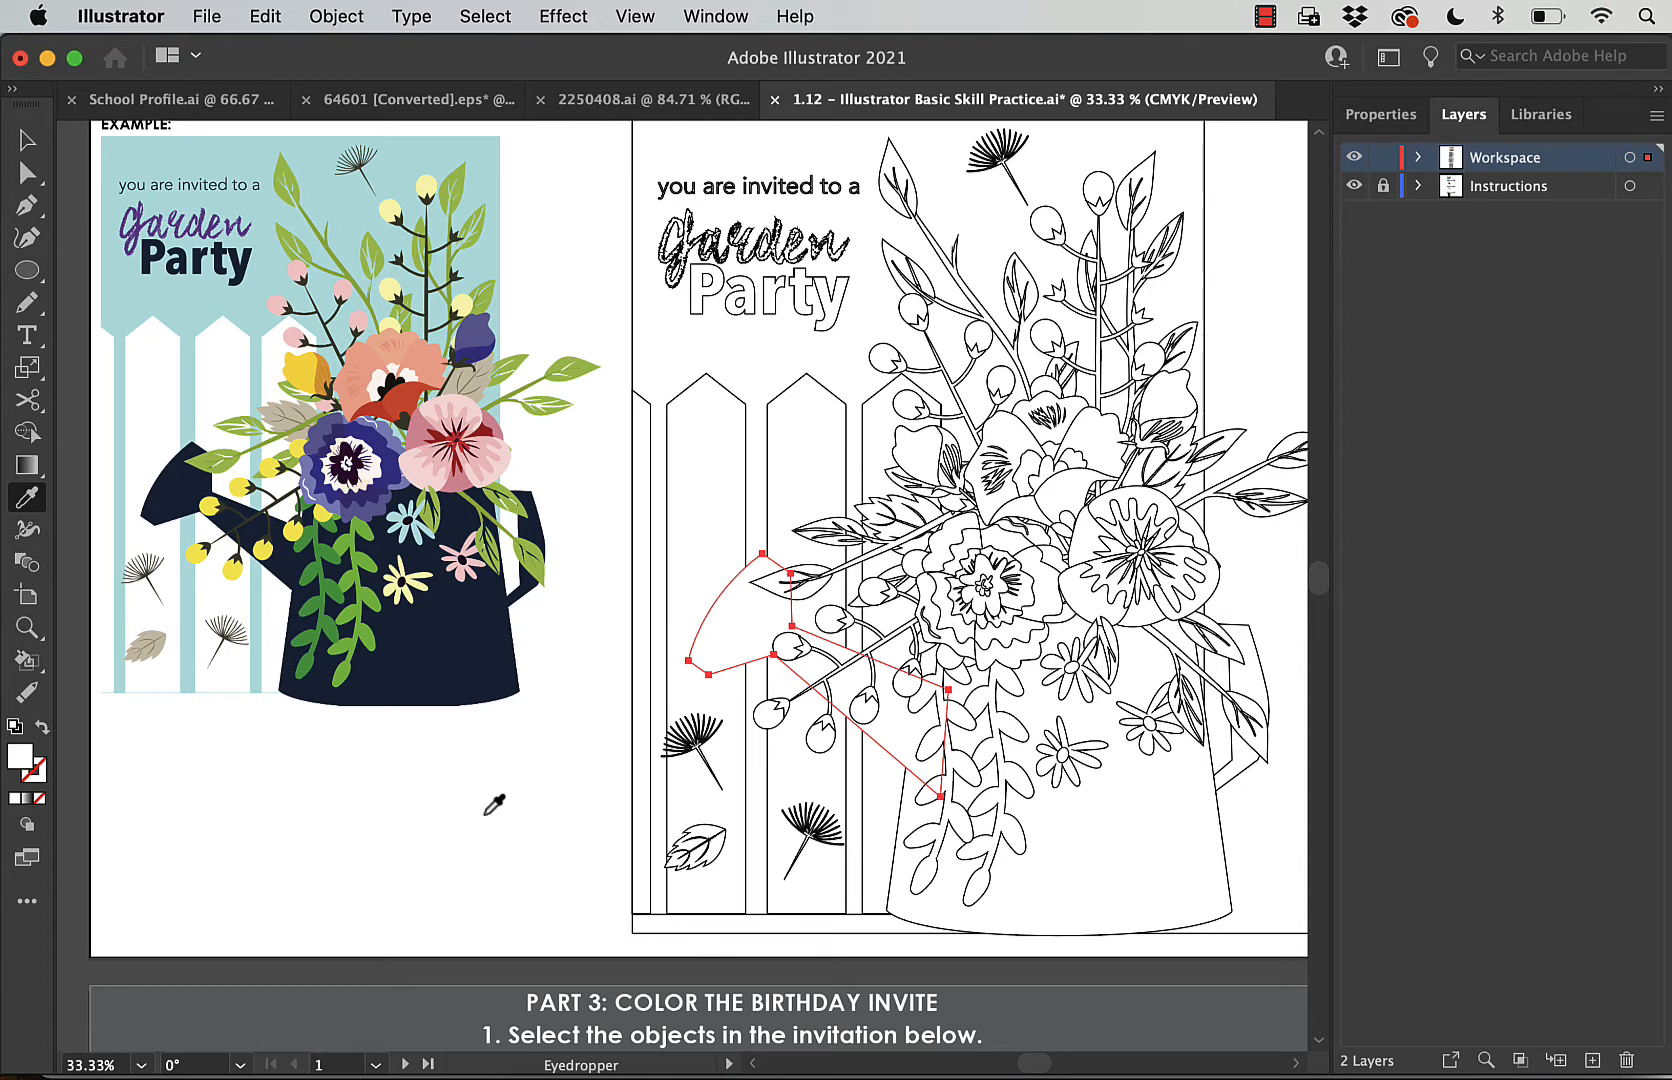
pyautogui.press('v')
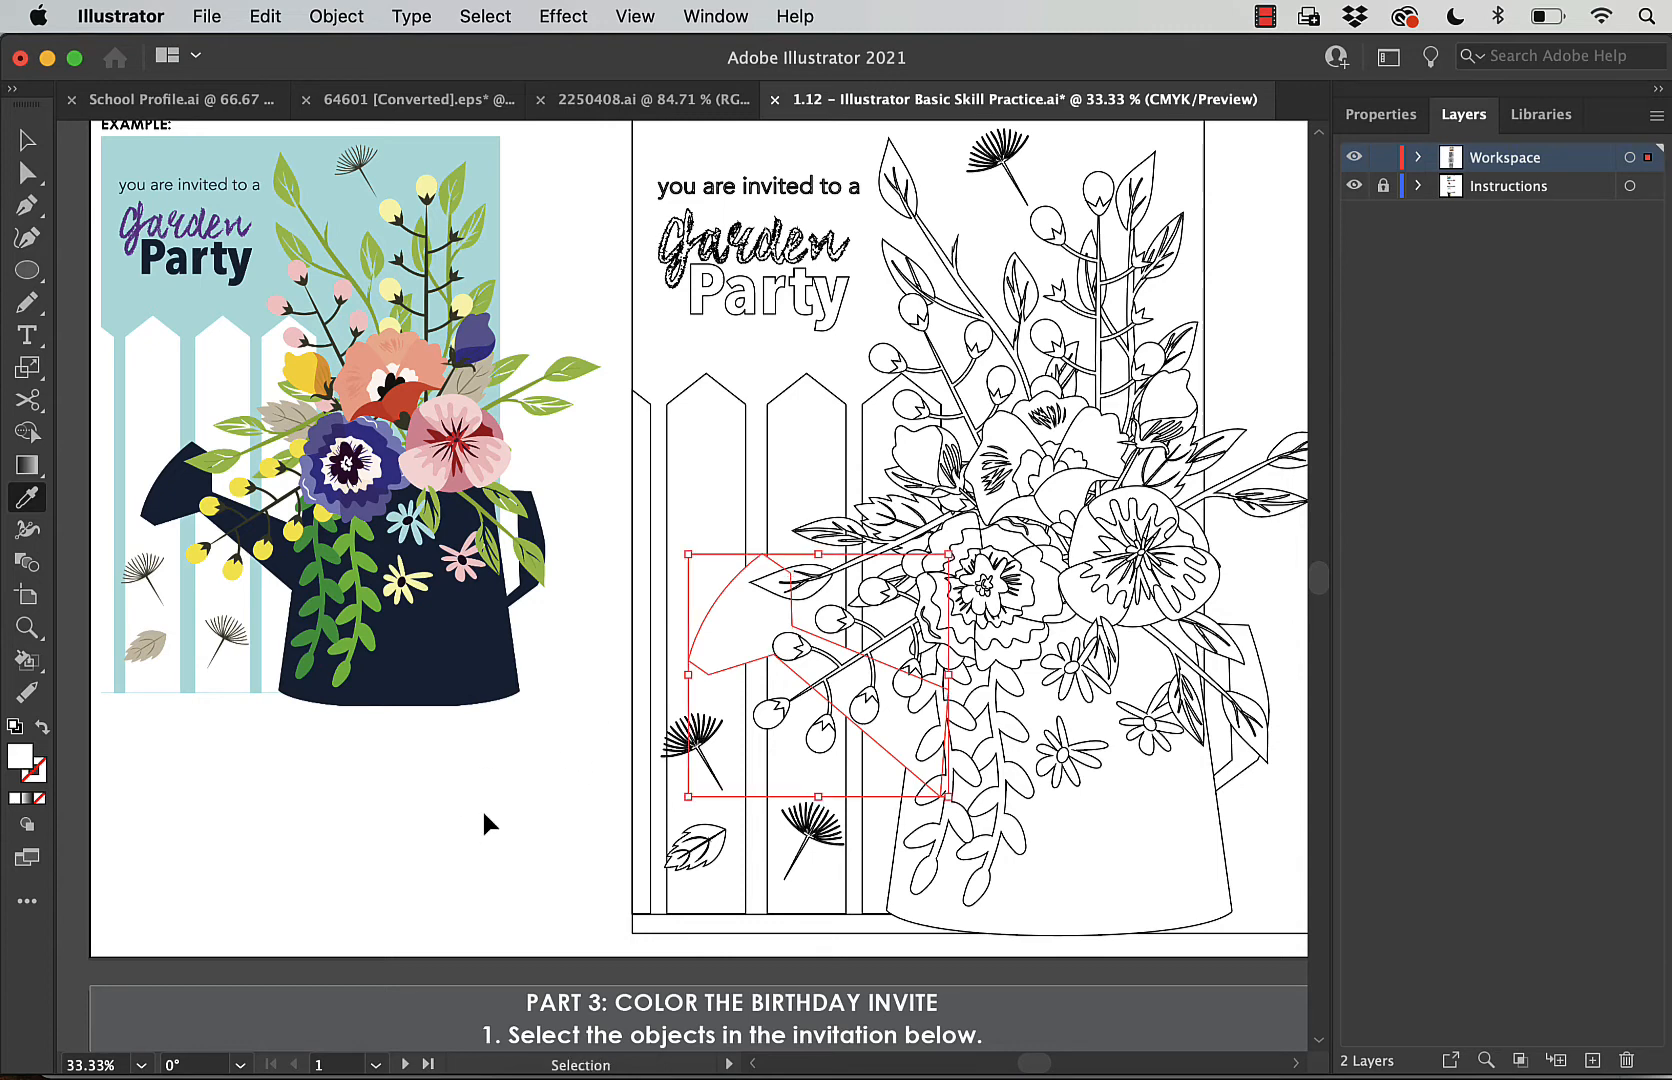
pyautogui.press('super+z')
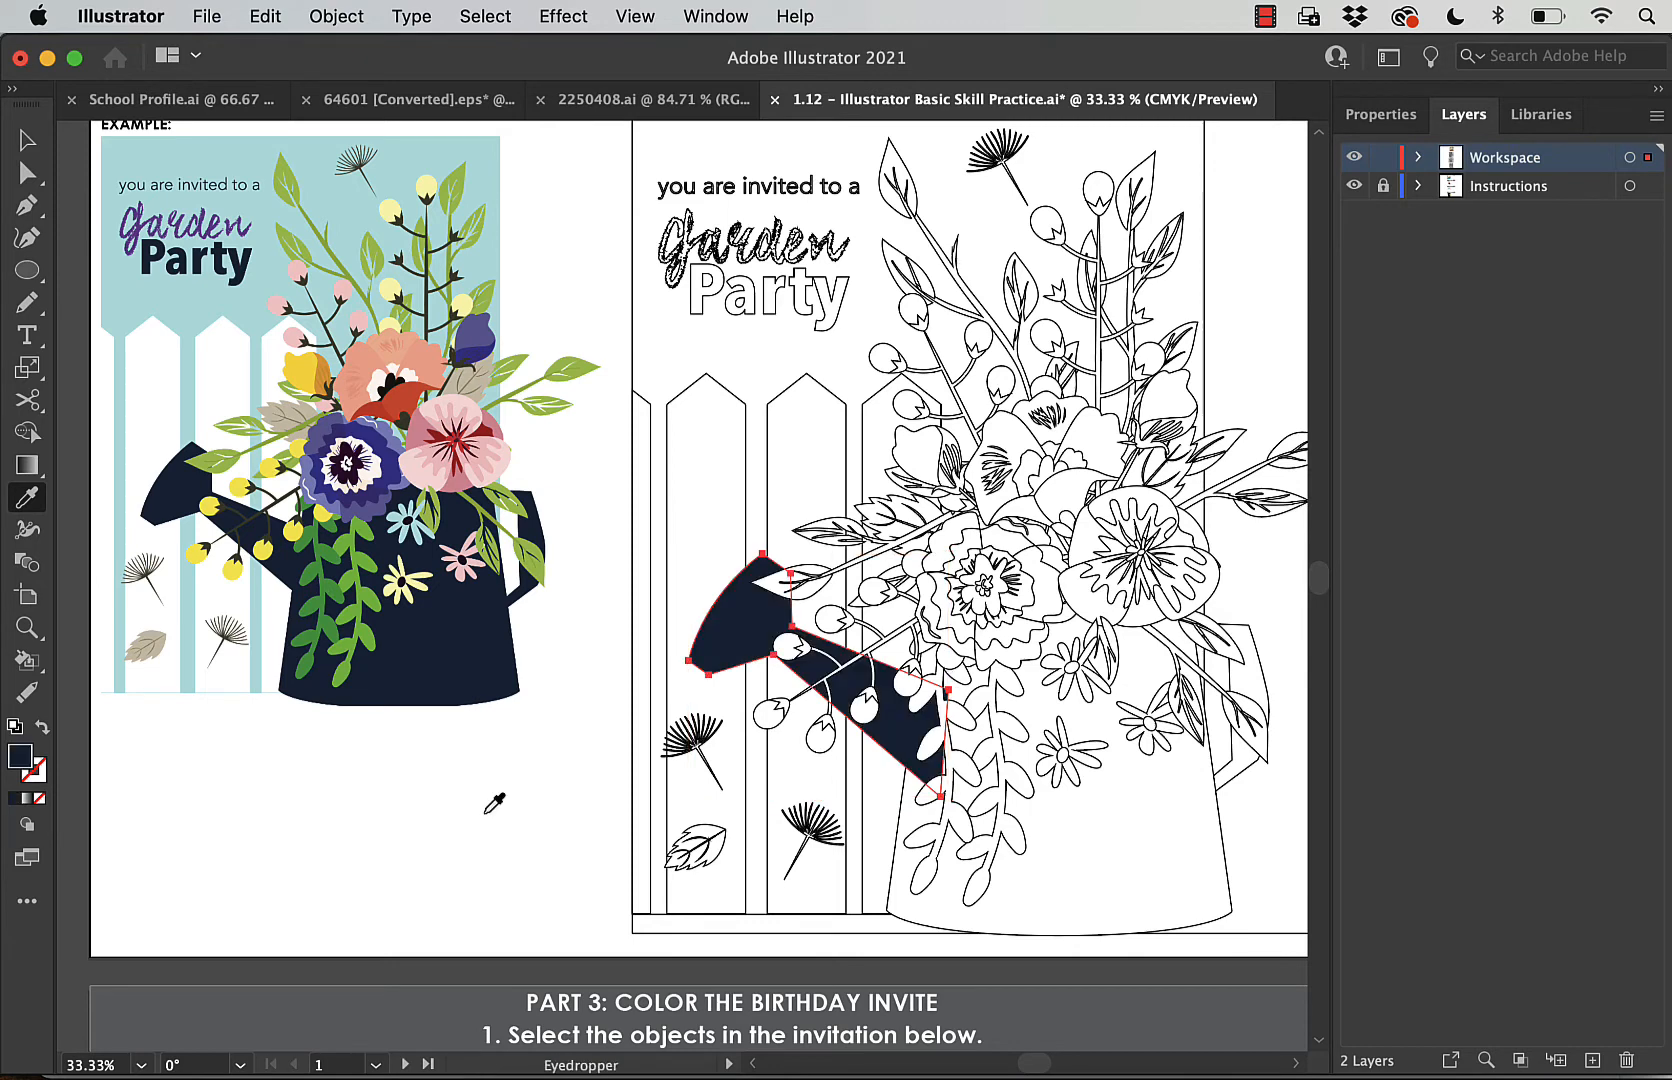
# Color the watering can's body with the dark navy sampled from the example's can using the Eyedropper.
pyautogui.click(30, 147)
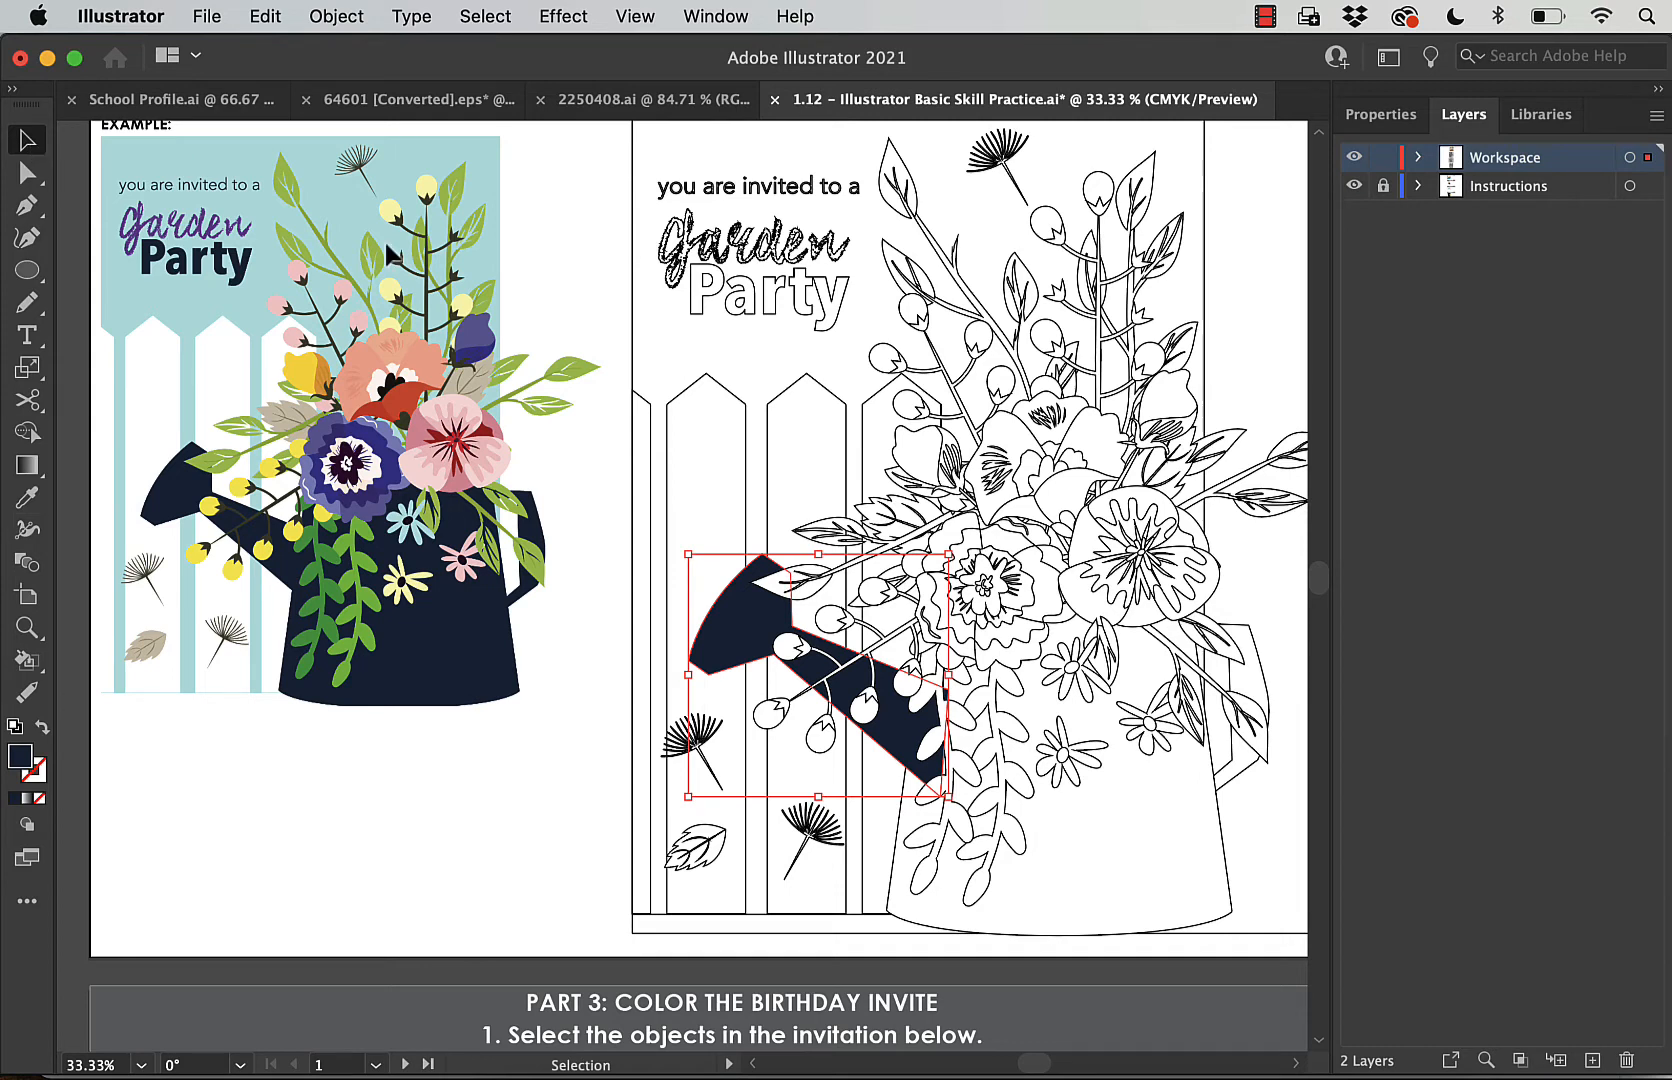
pyautogui.click(1170, 835)
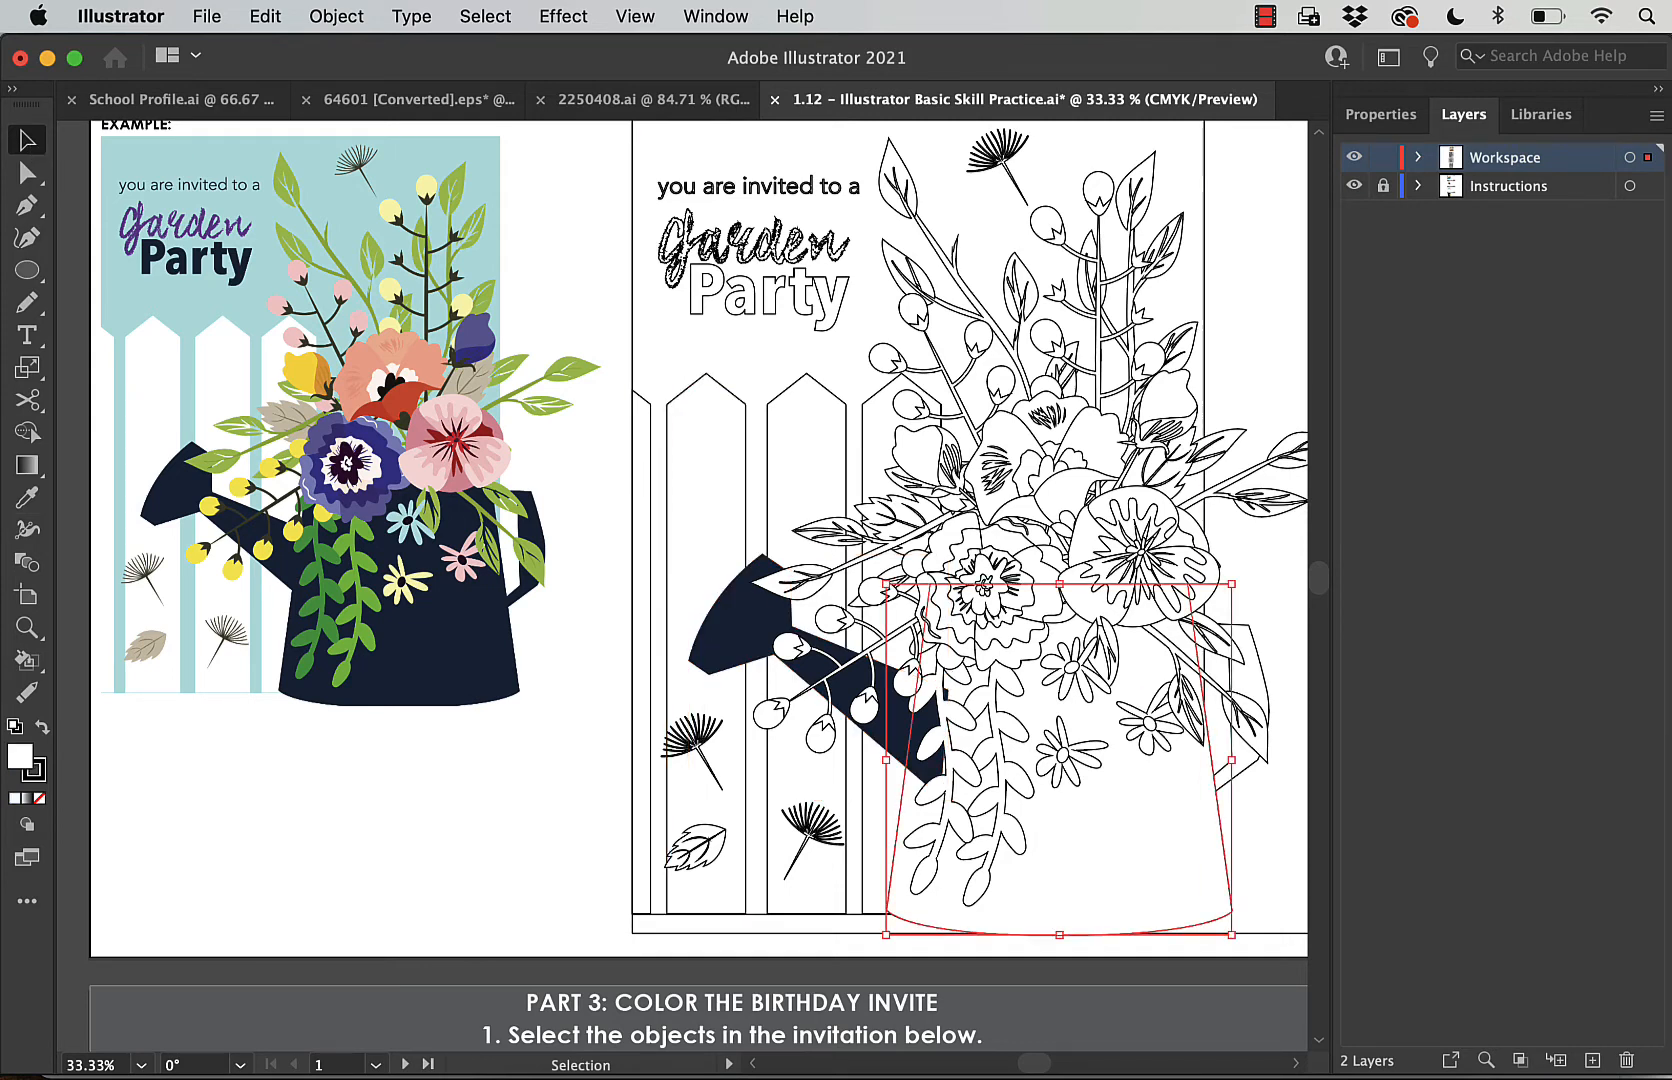
pyautogui.press('i')
pyautogui.click(480, 651)
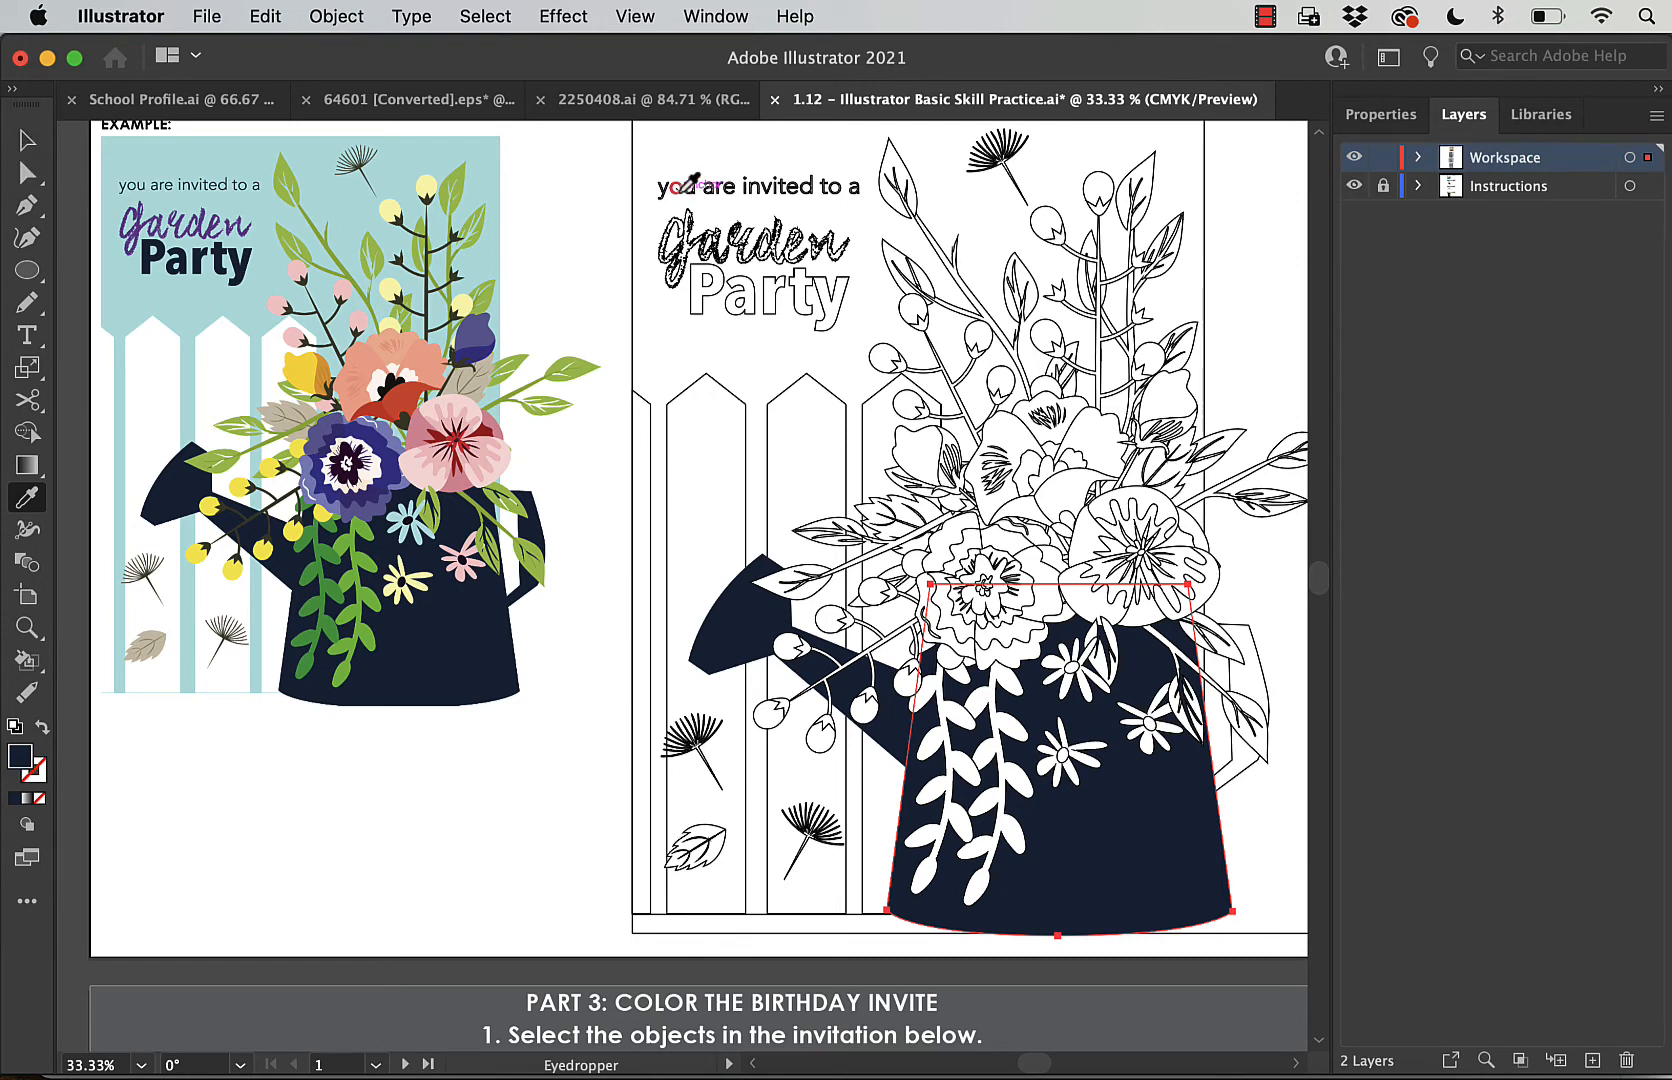
# Color the garden invite's background rectangle with the light teal sampled from the example's background using the Eyedropper.
pyautogui.press('v')
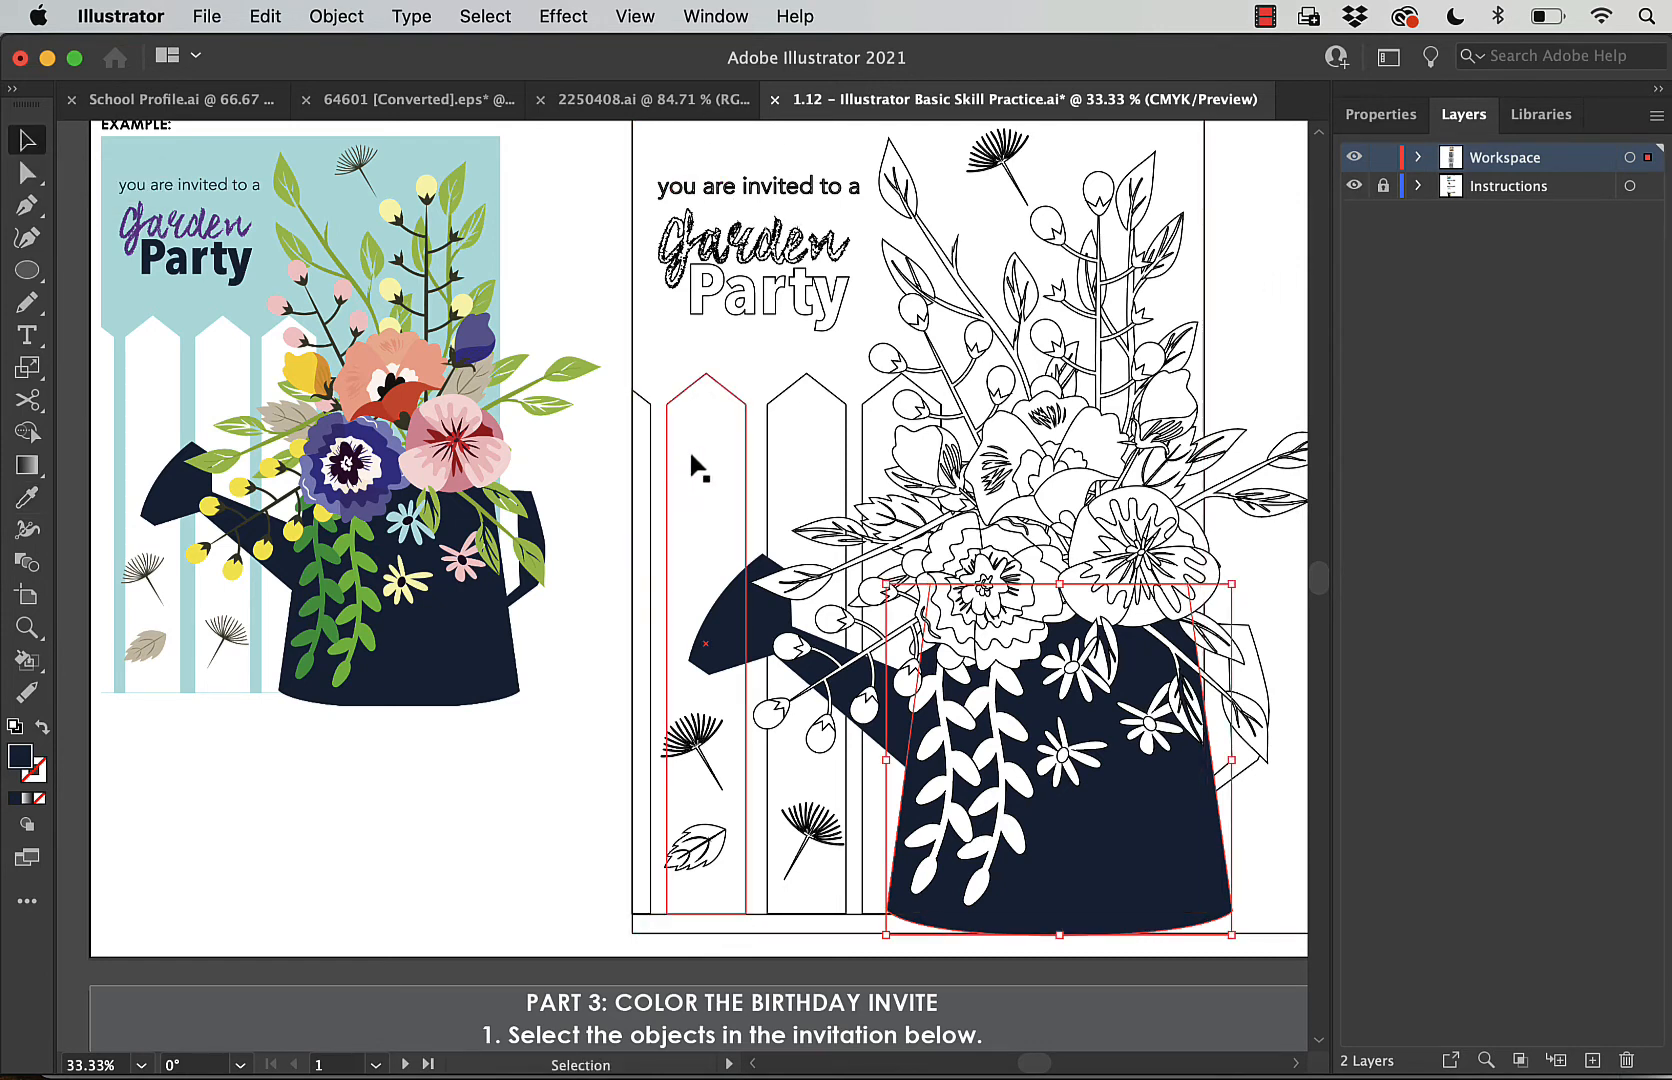
pyautogui.click(636, 162)
pyautogui.press('i')
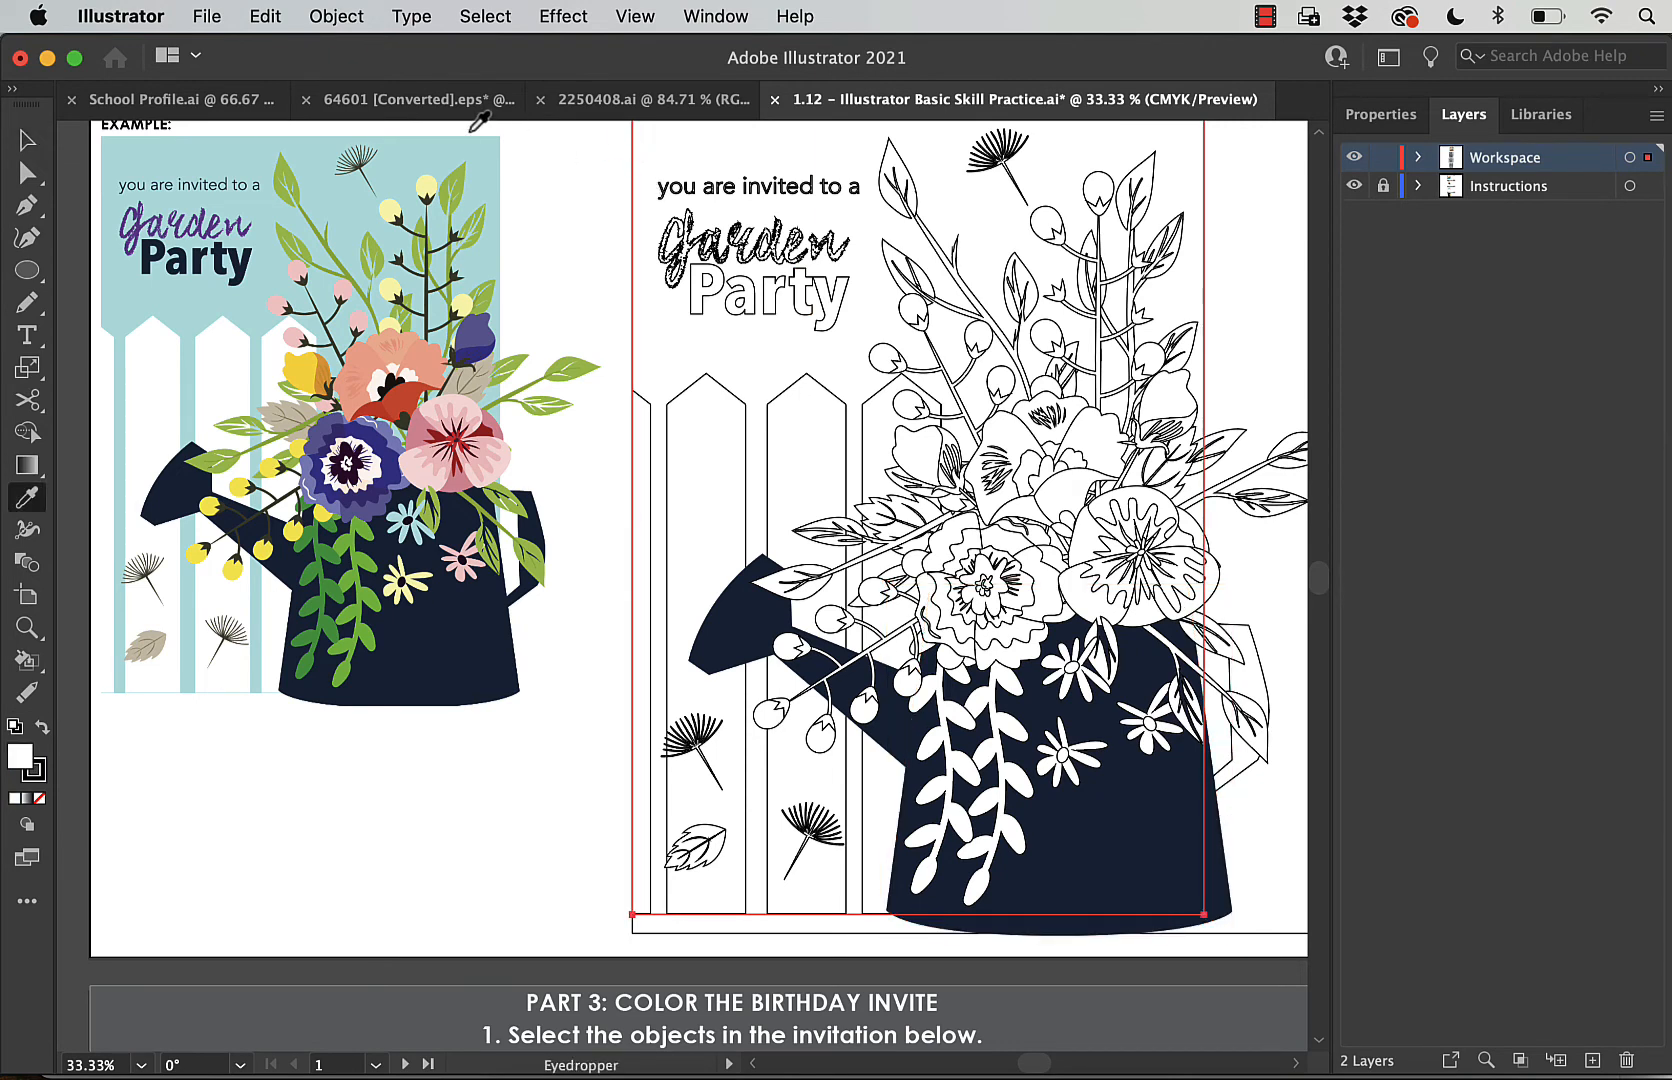
pyautogui.click(487, 132)
# Color the letters "P" and "a" of "Party" in the garden invite with the dark navy sampled from the example's title.
pyautogui.press('v')
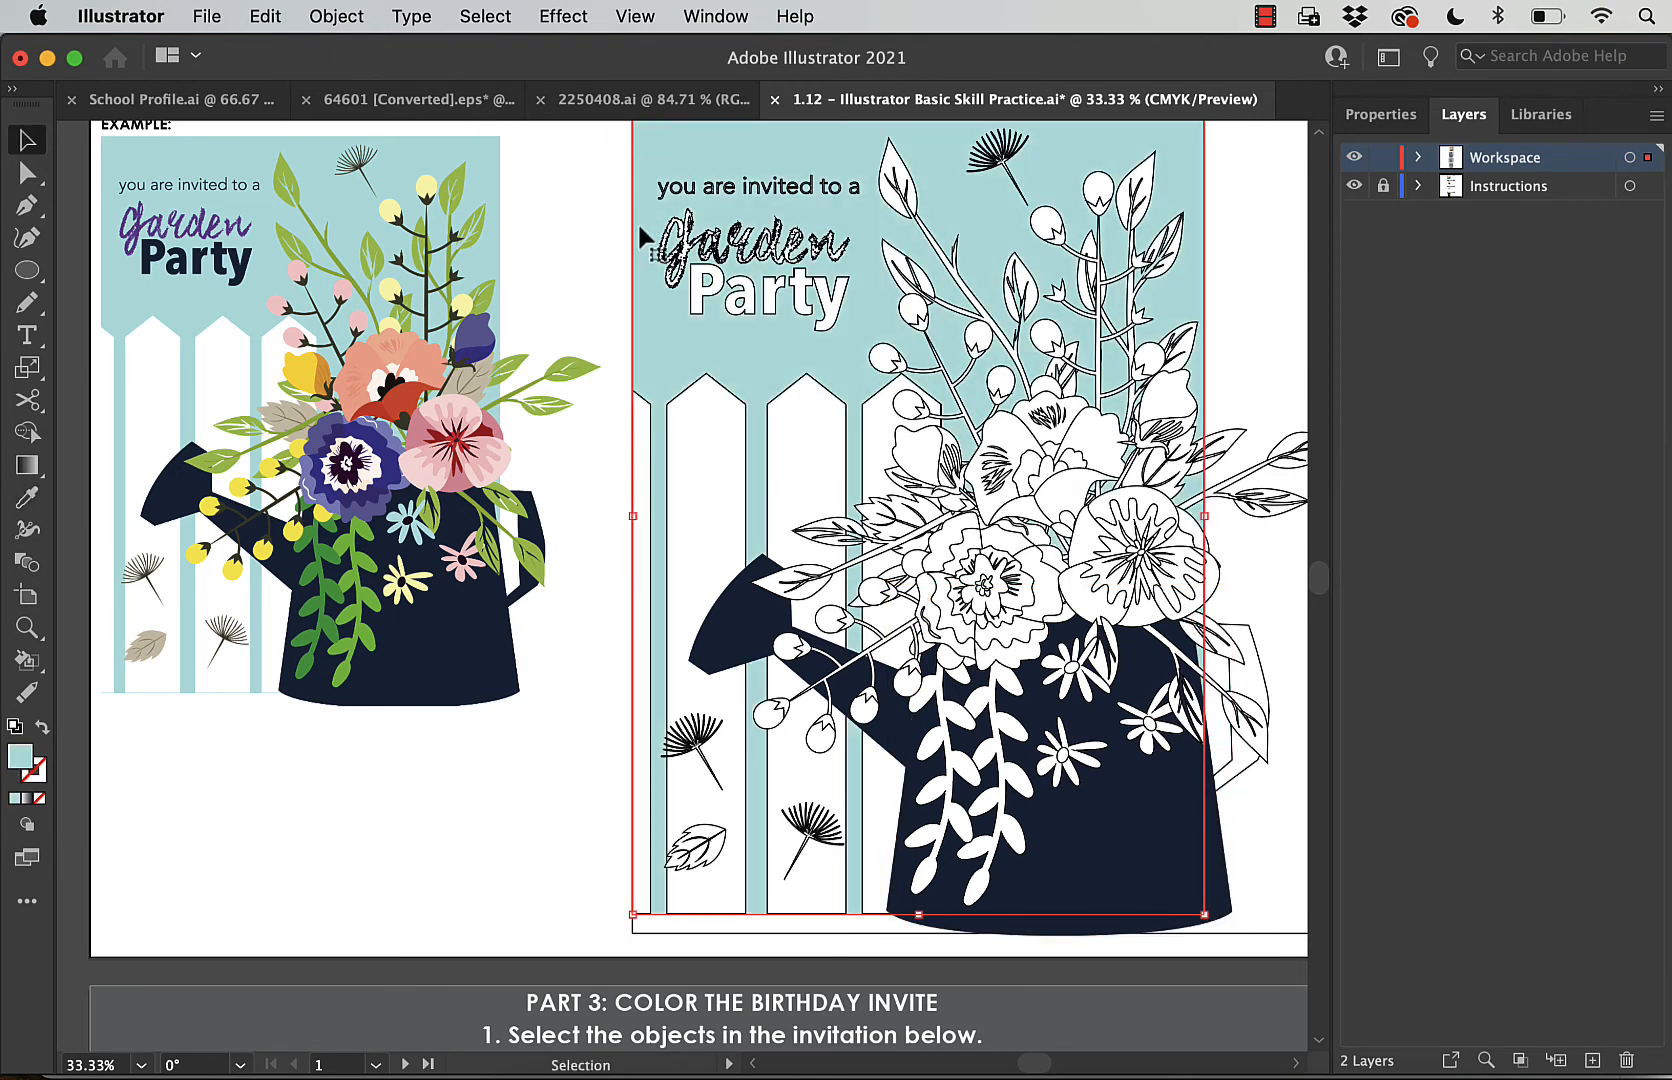
pyautogui.click(707, 288)
pyautogui.press('i')
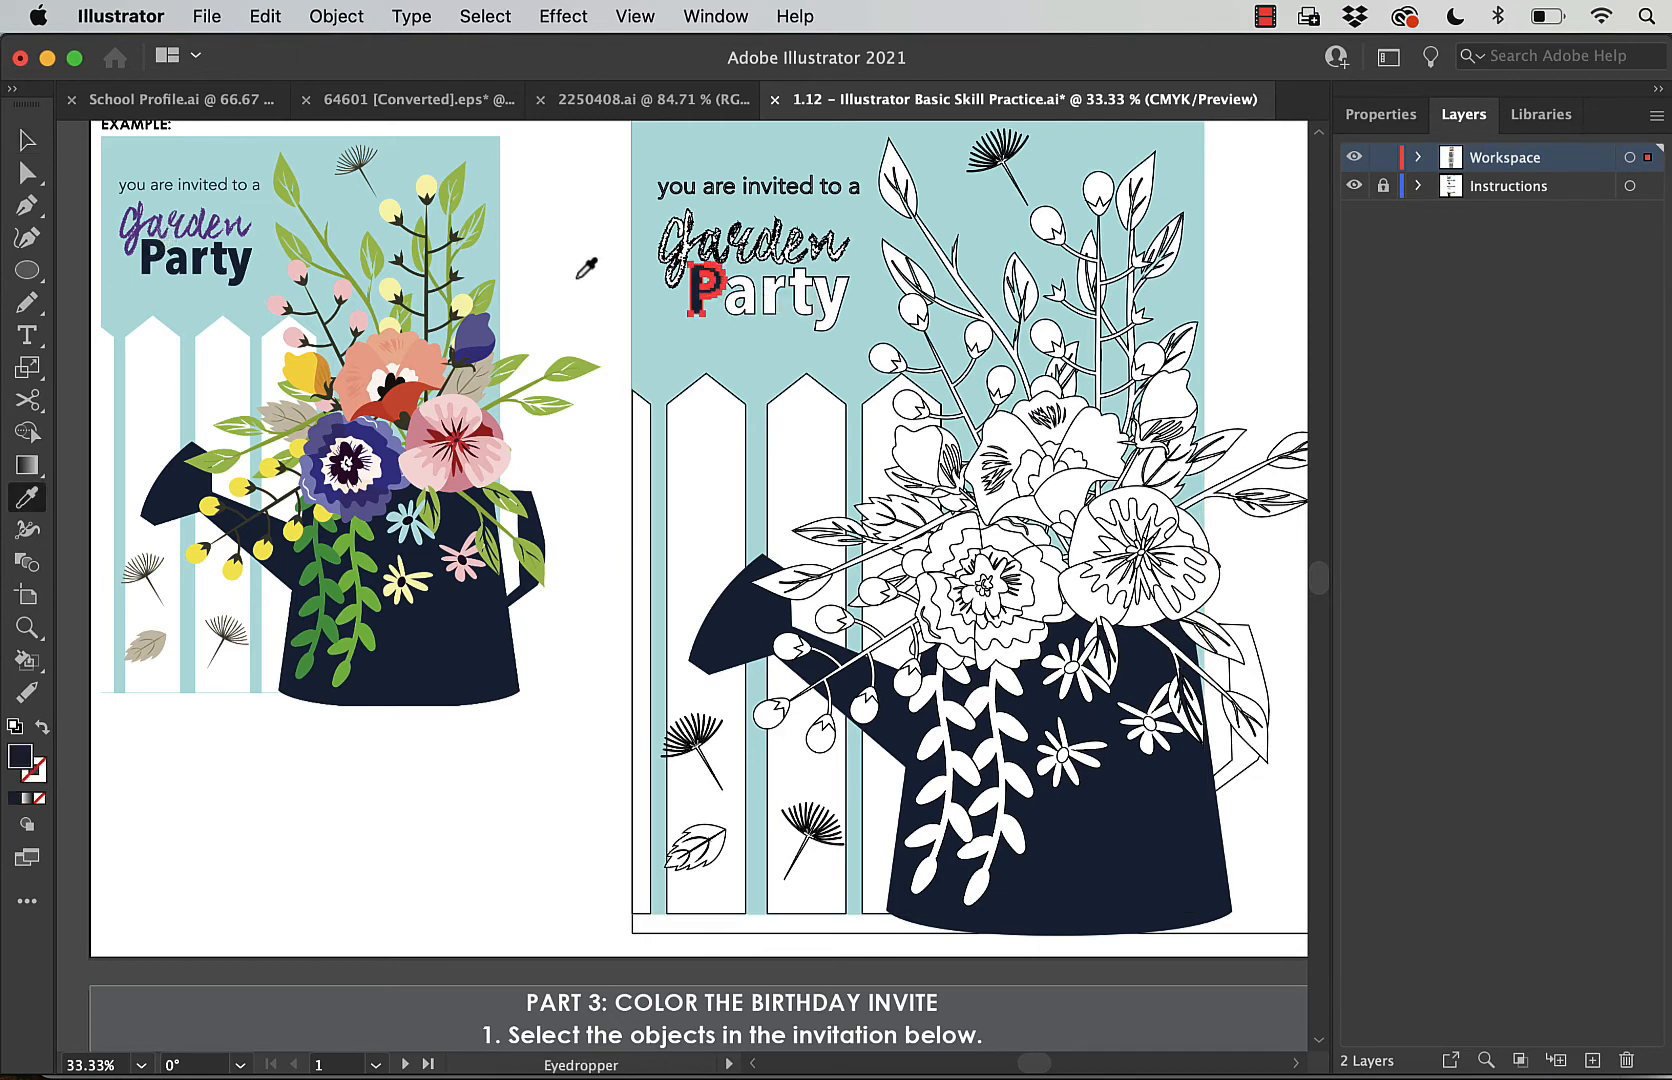
pyautogui.press('v')
pyautogui.click(755, 306)
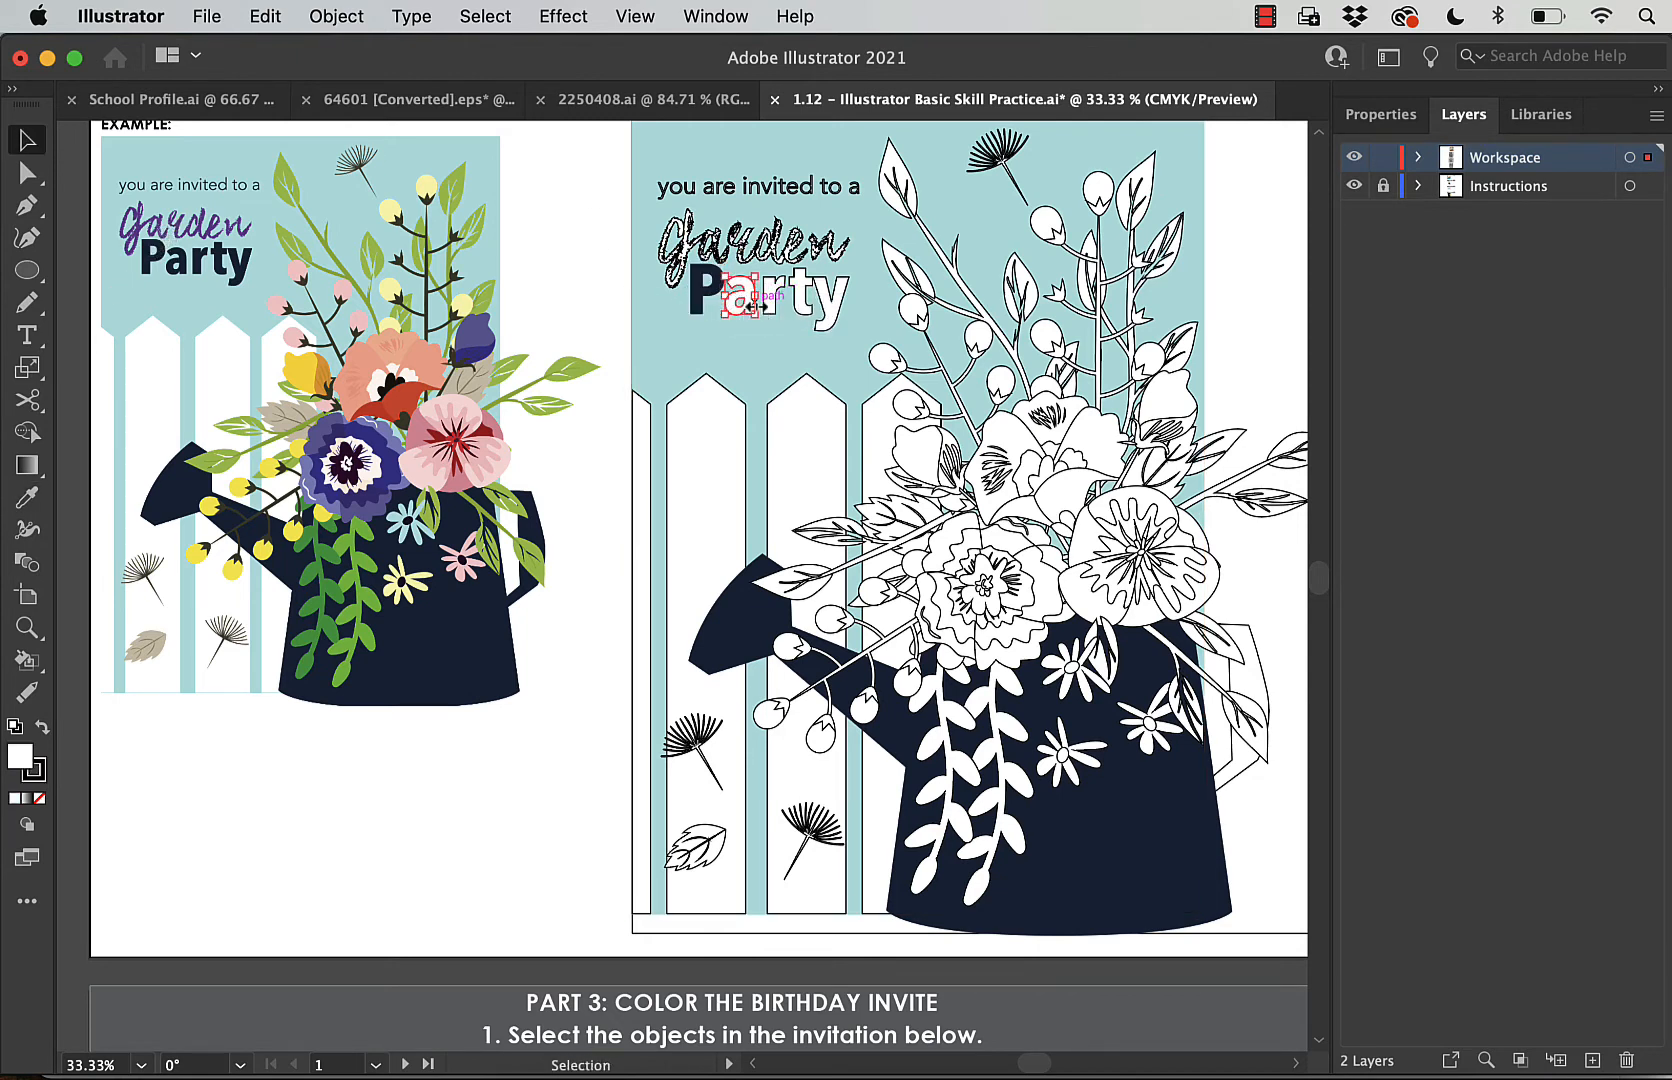
pyautogui.press('i')
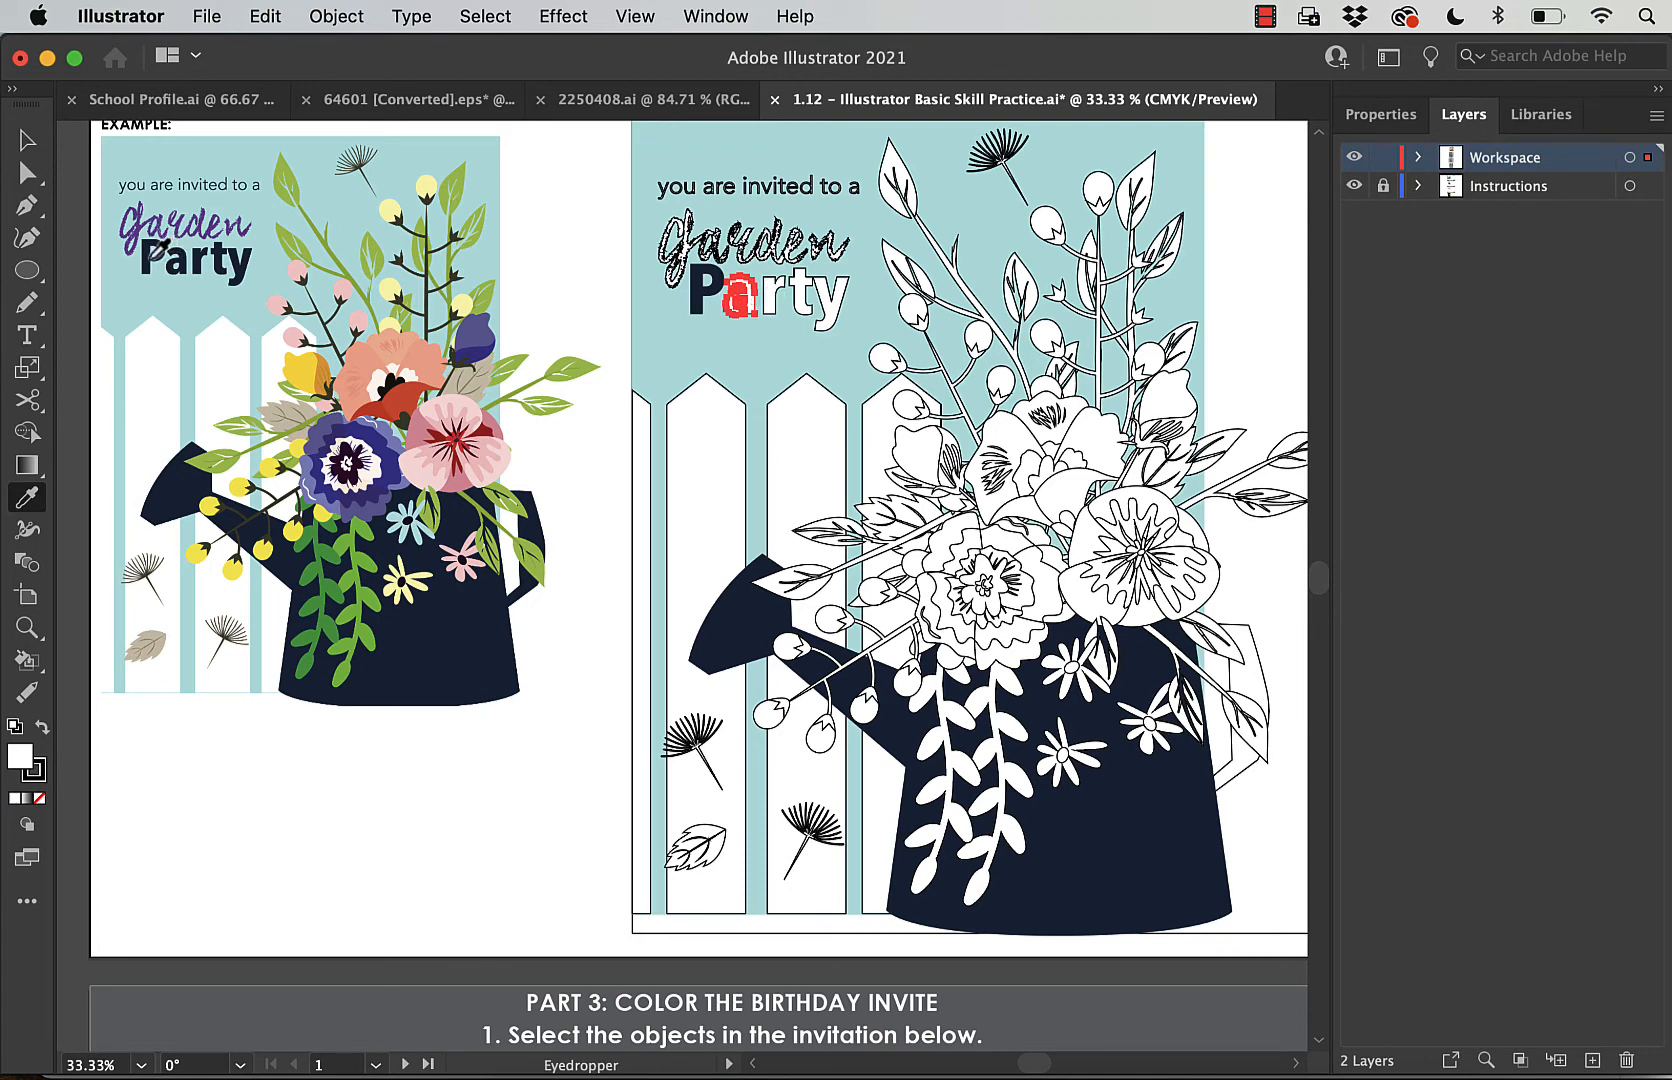
pyautogui.click(157, 247)
# Color the letters "r", "t" and "y" of "Party" together with the example title's dark navy using the Eyedropper, and deselect them.
pyautogui.press('v')
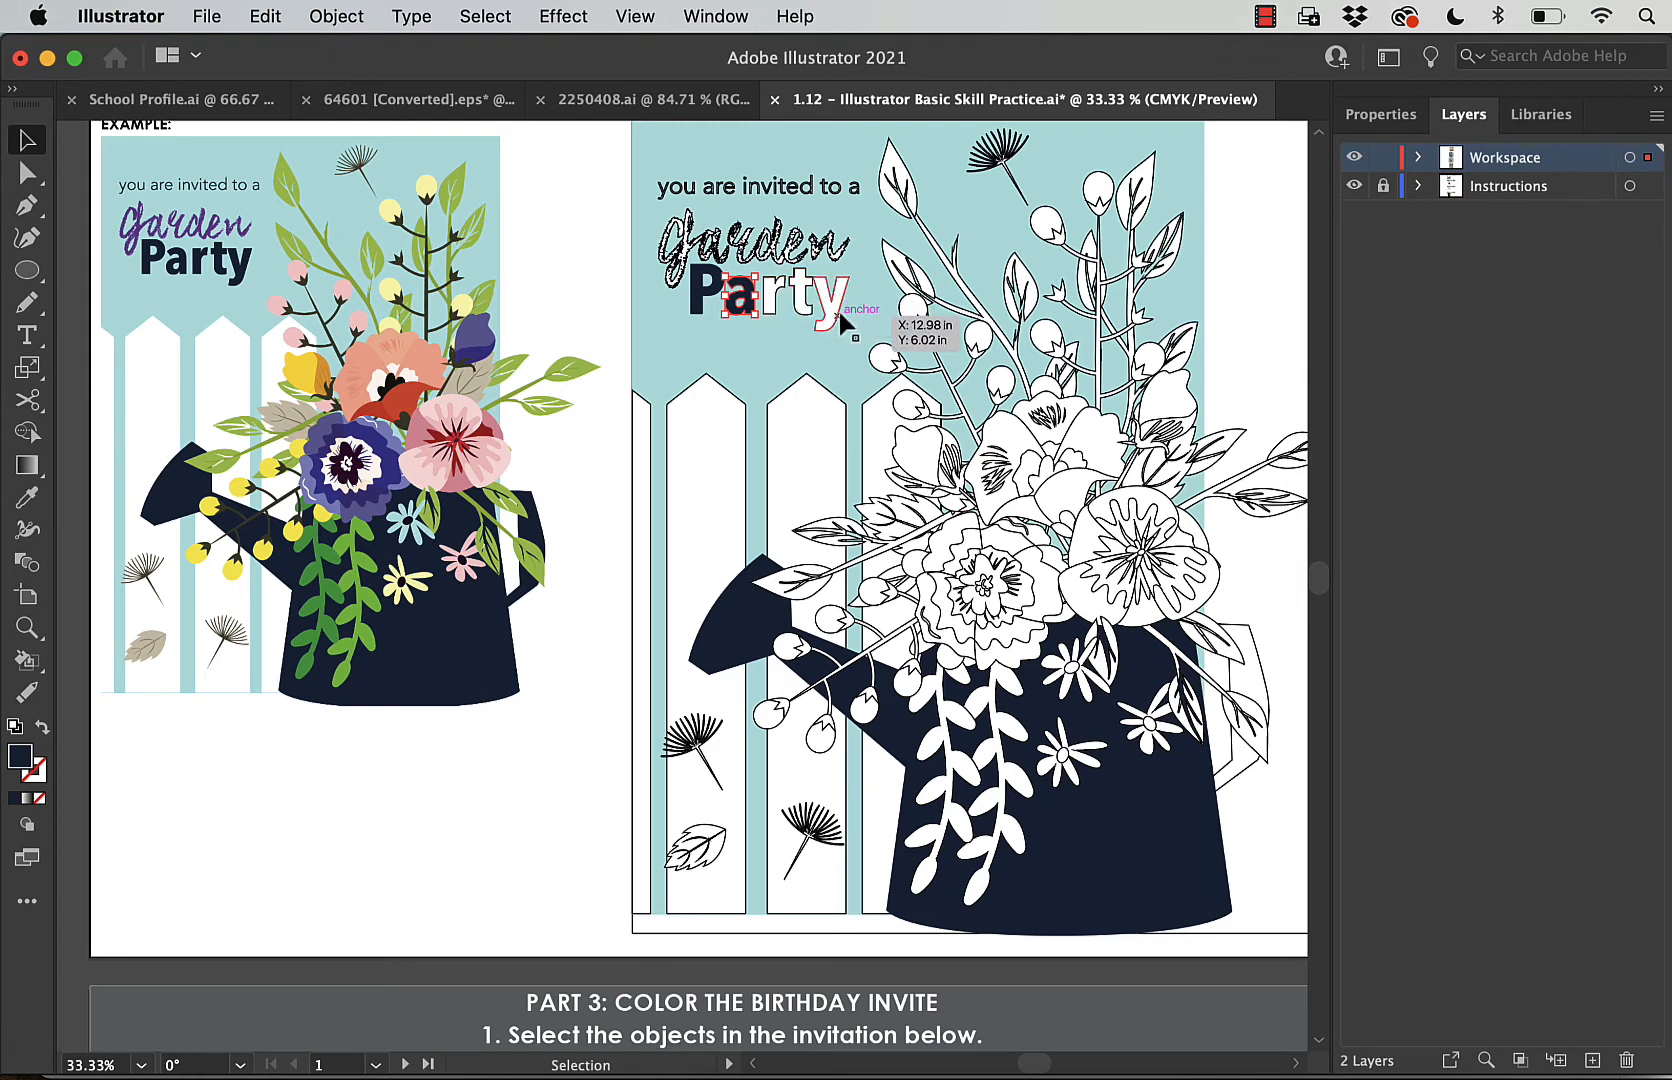
pyautogui.click(776, 296)
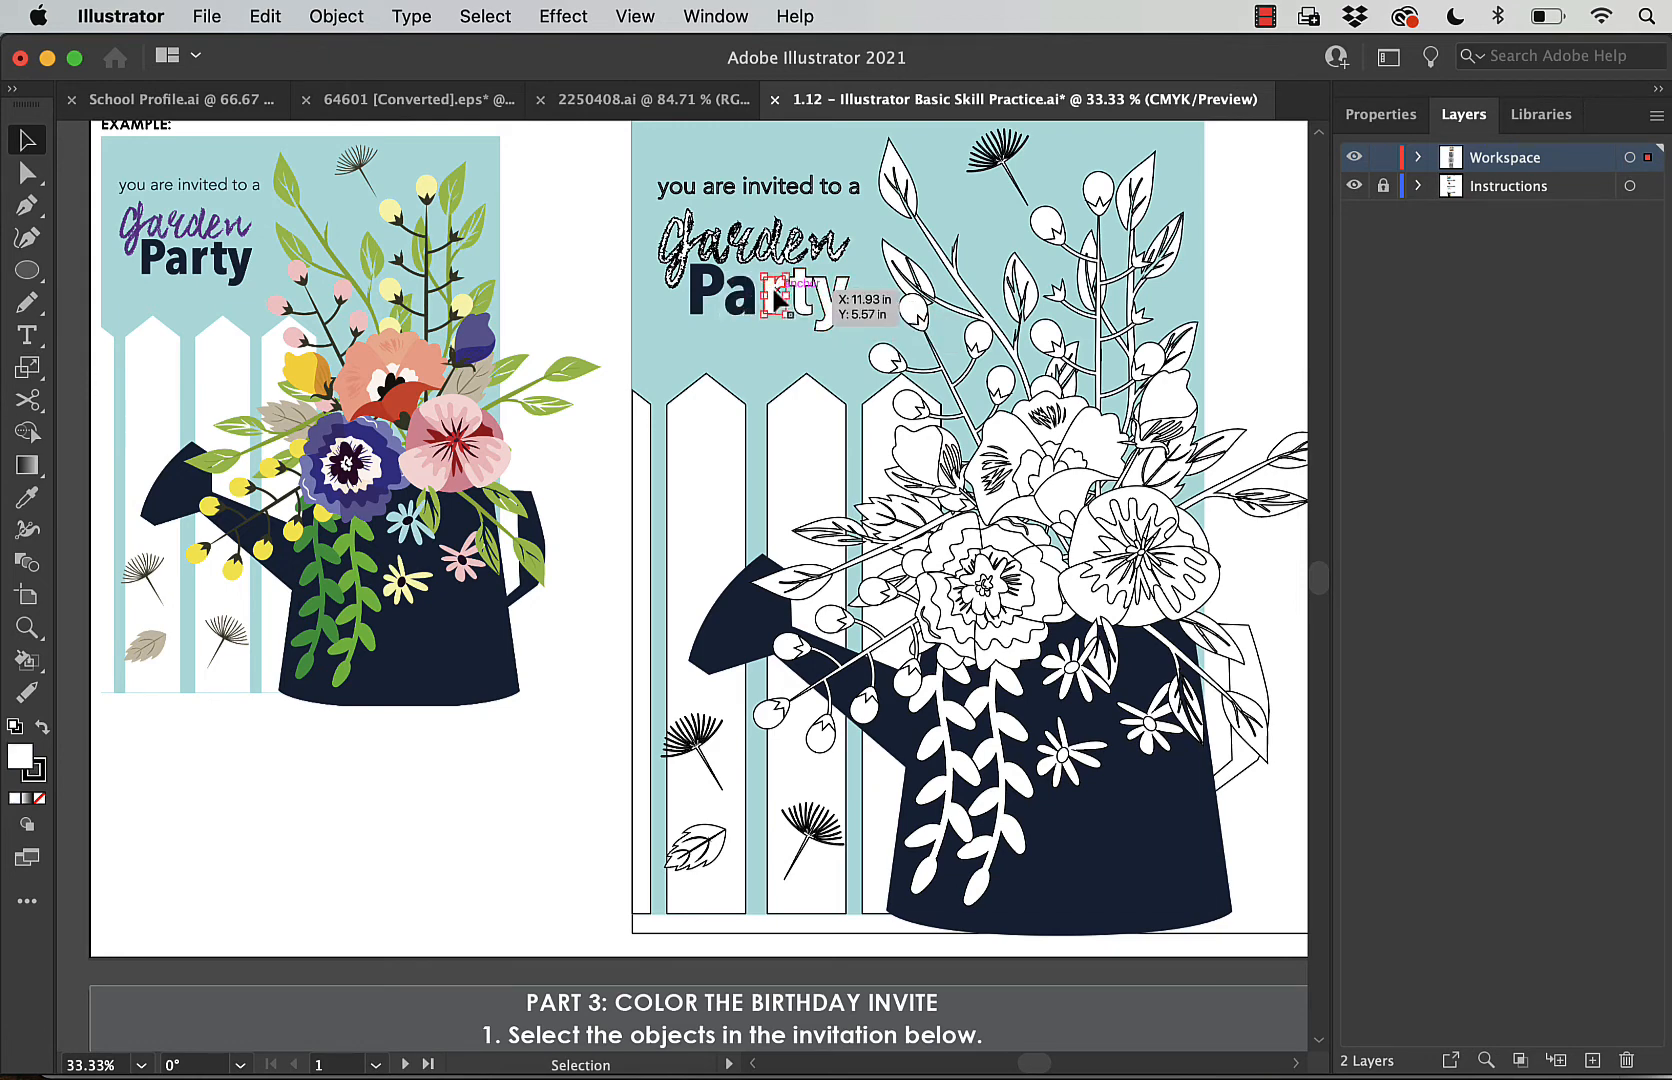
pyautogui.keyDown('shift'); pyautogui.click(808, 316); pyautogui.keyUp('shift')
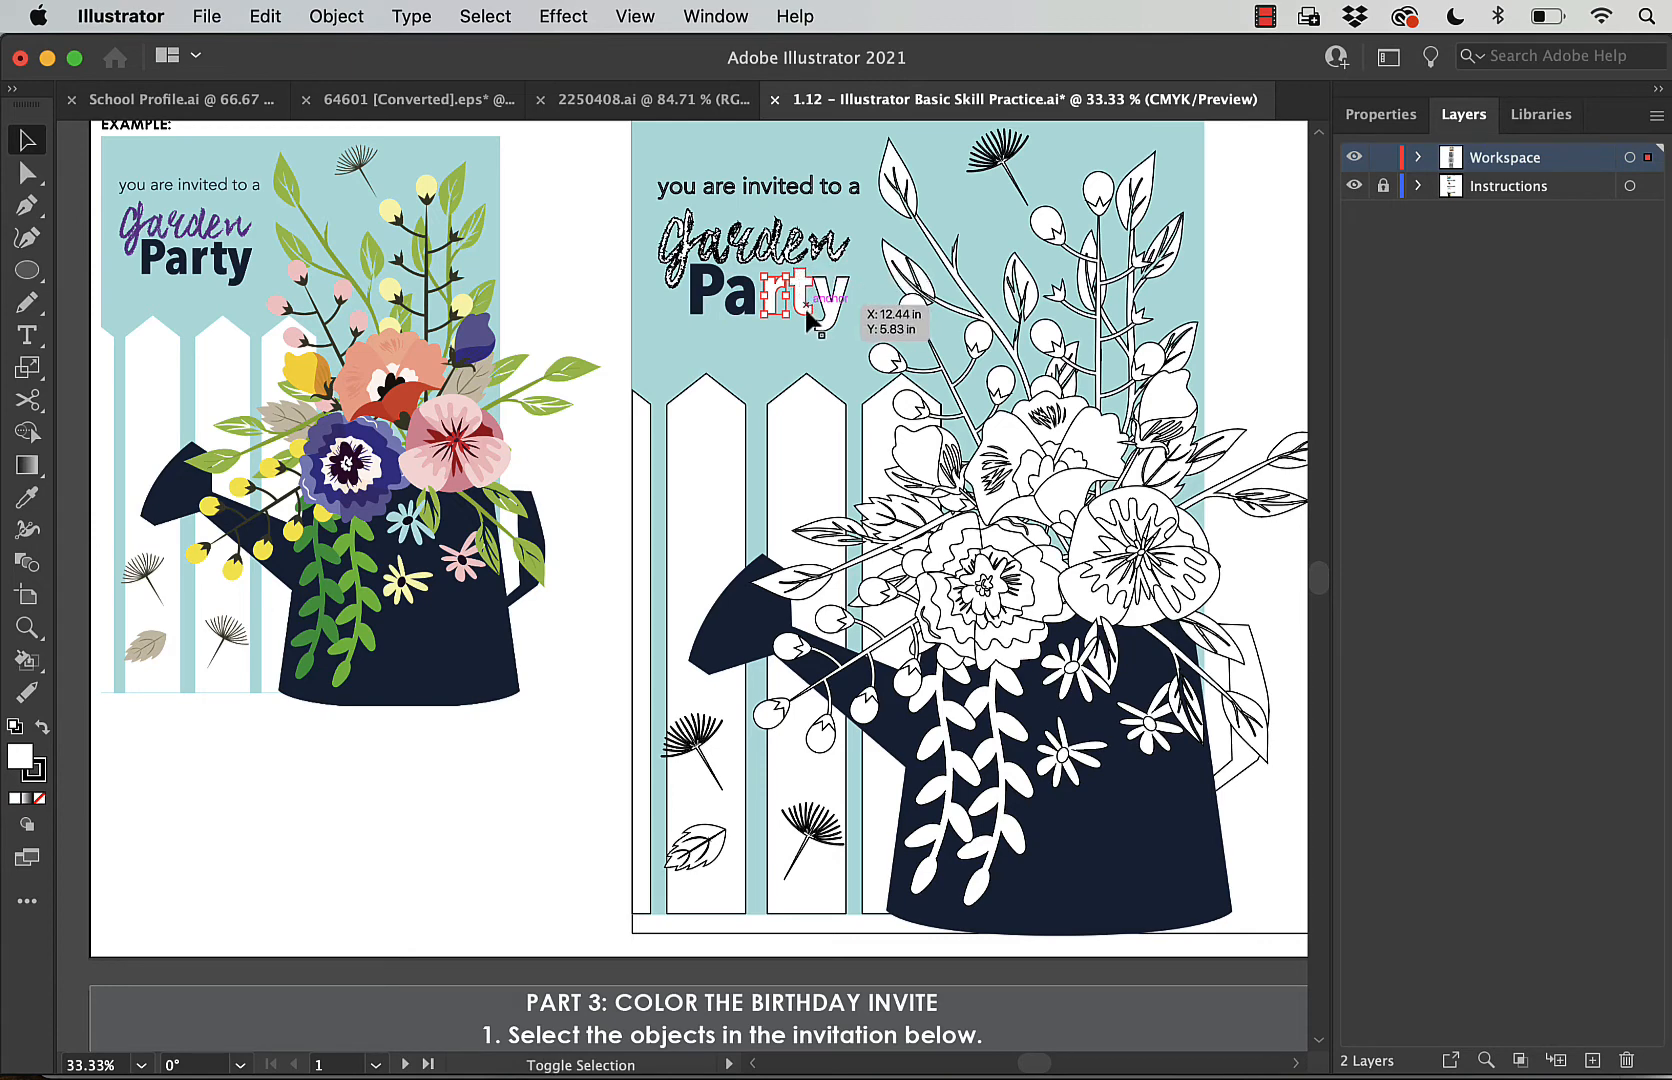
pyautogui.keyDown('shift'); pyautogui.click(838, 308); pyautogui.keyUp('shift')
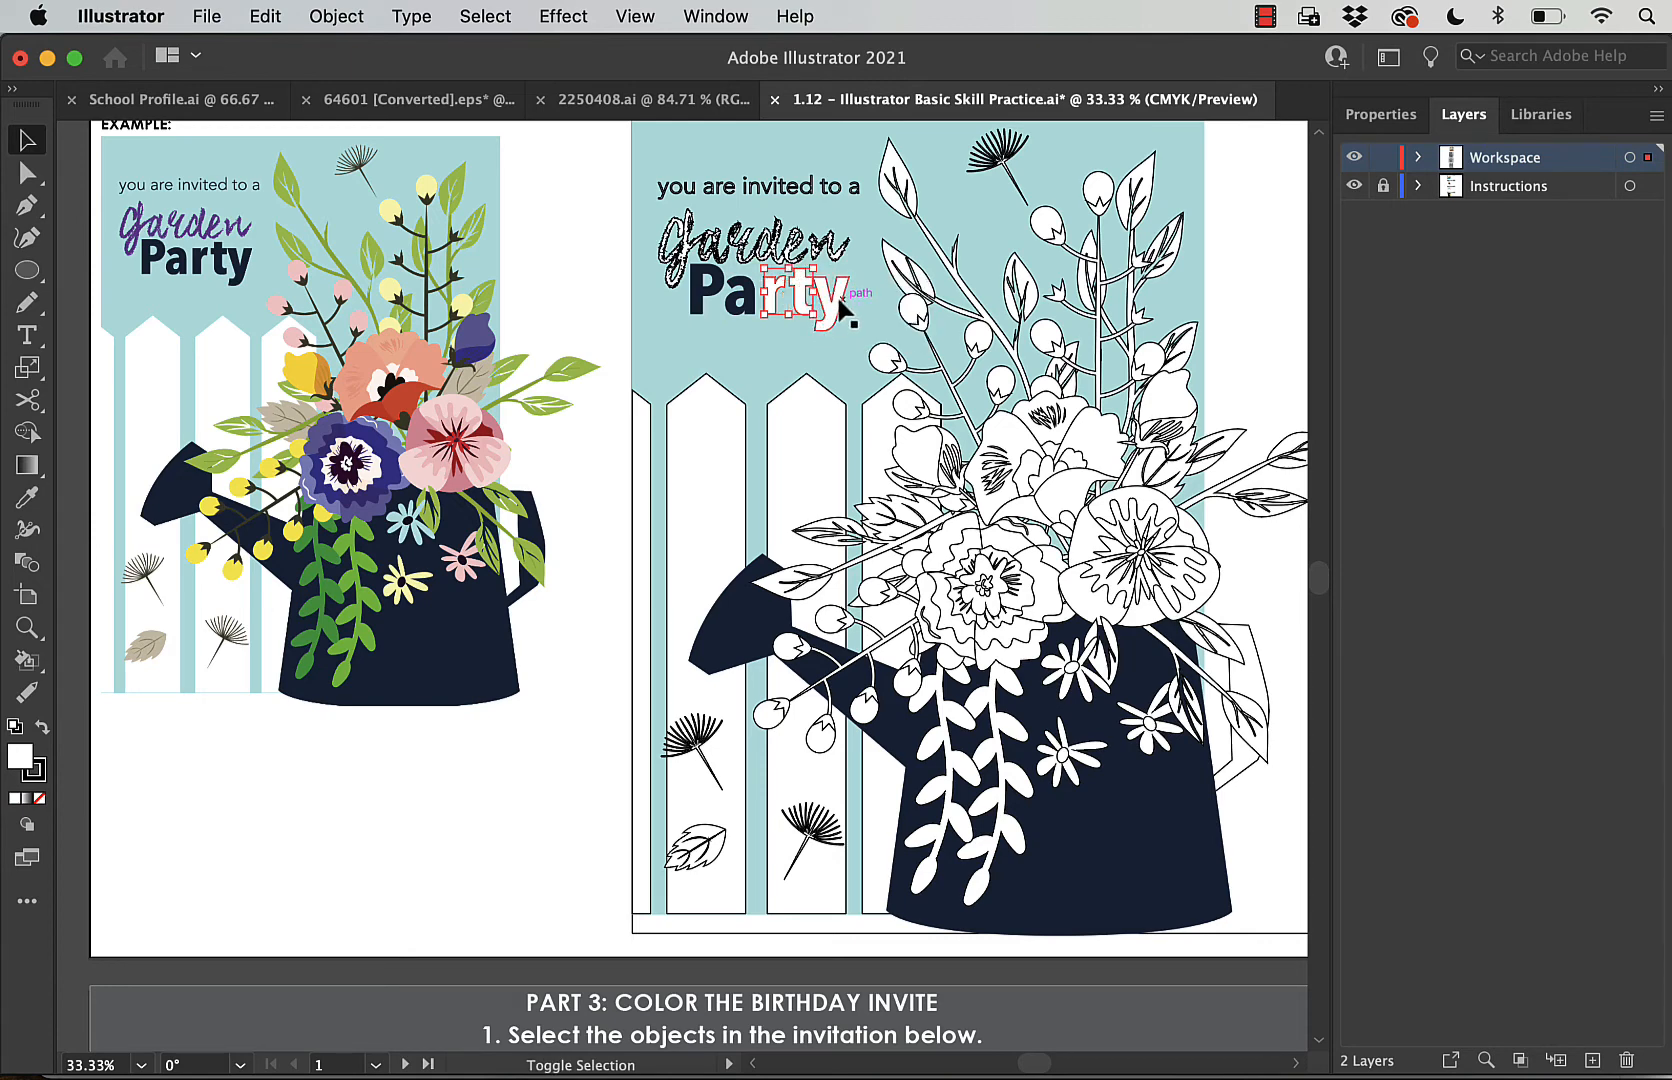
pyautogui.keyDown('shift'); pyautogui.click(840, 310); pyautogui.keyUp('shift')
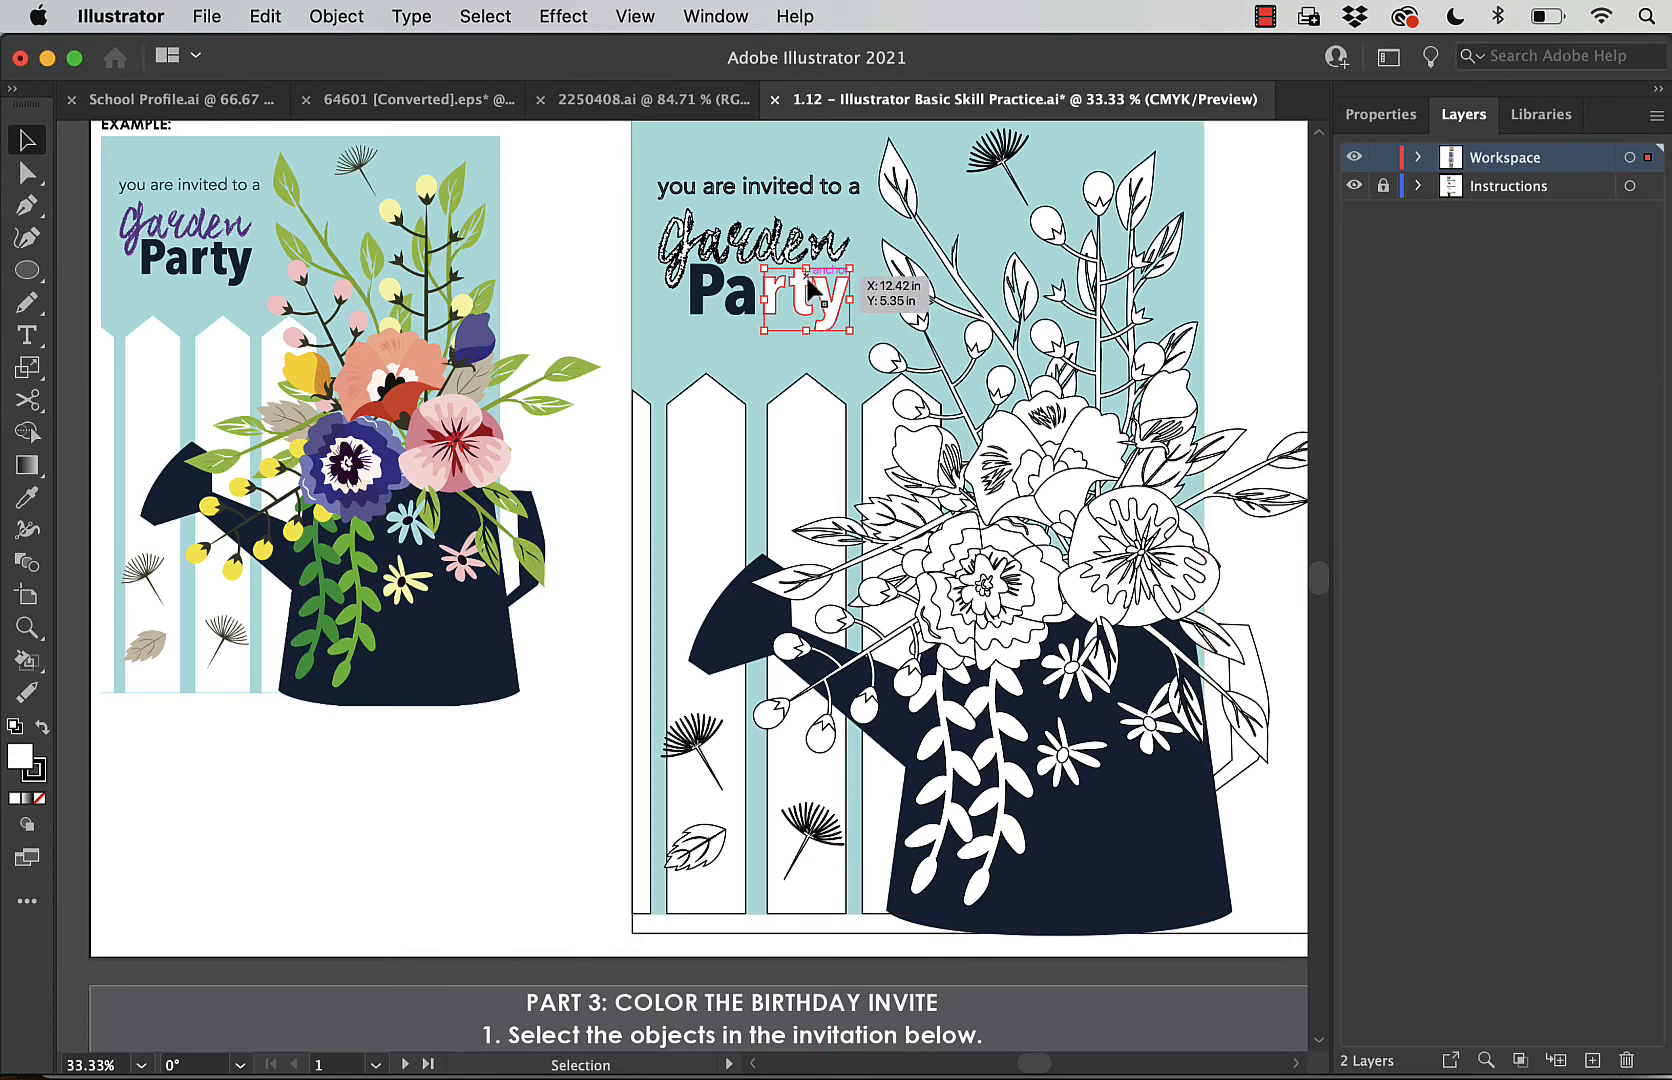
pyautogui.press('i')
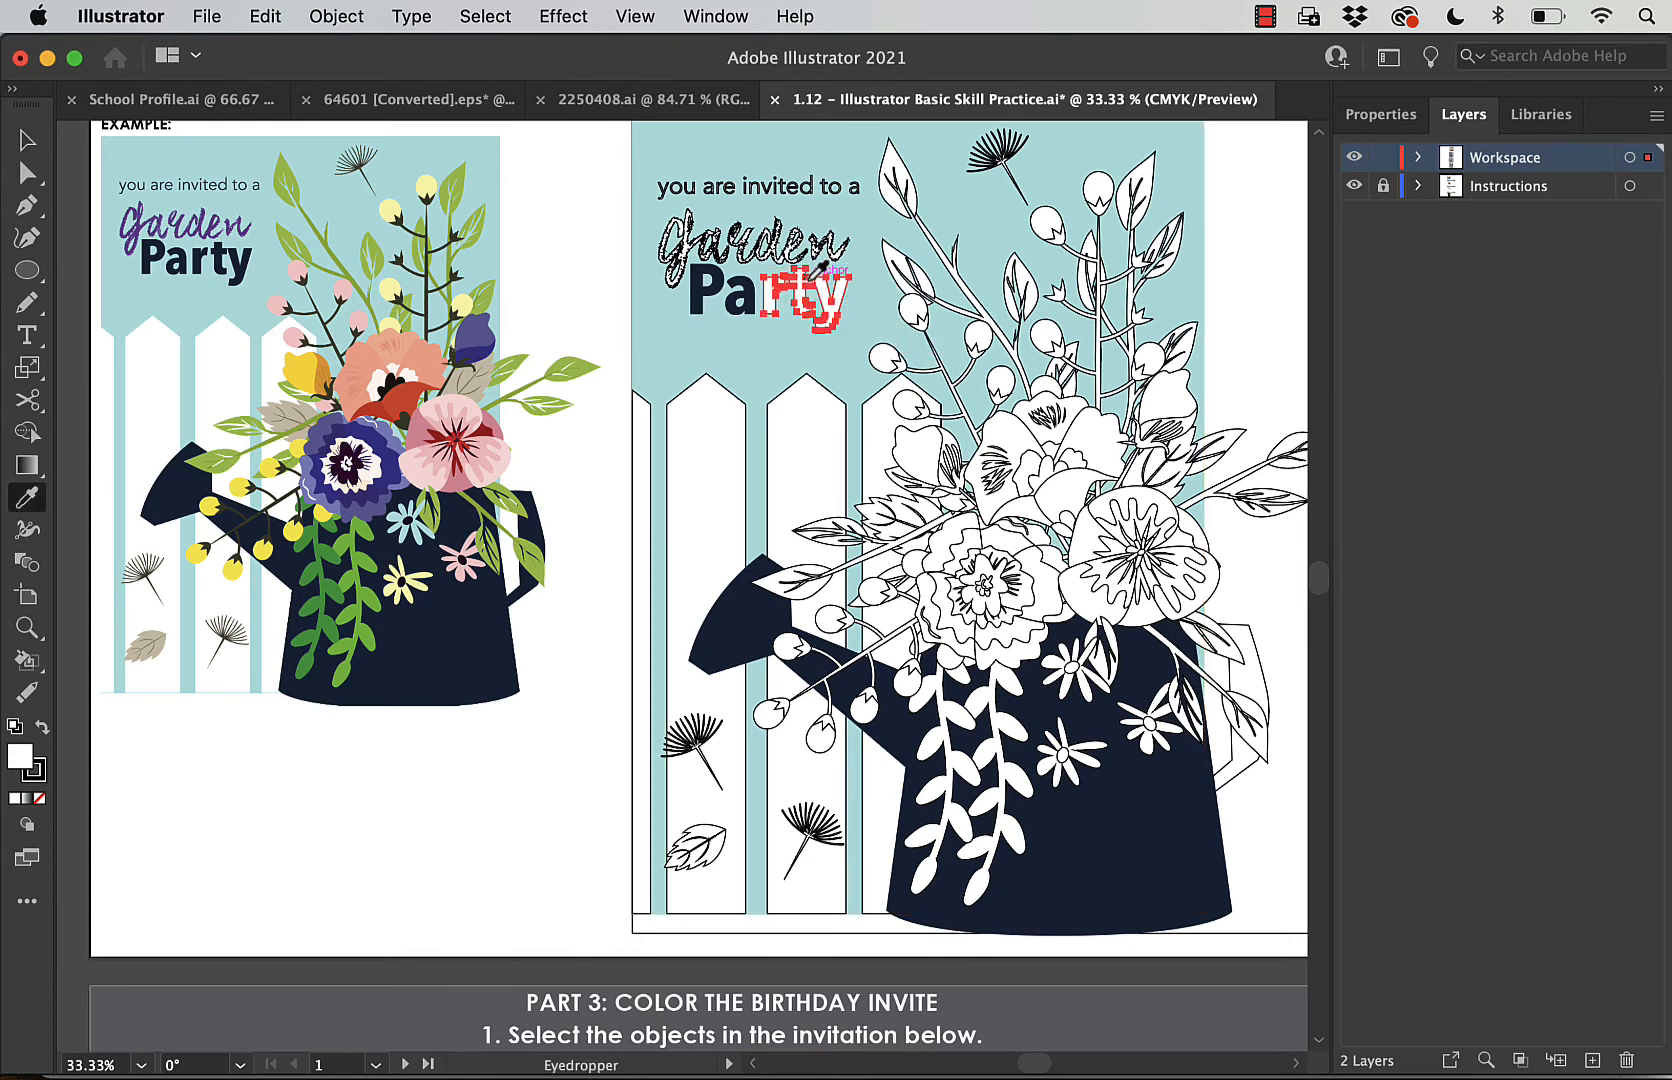
pyautogui.click(259, 253)
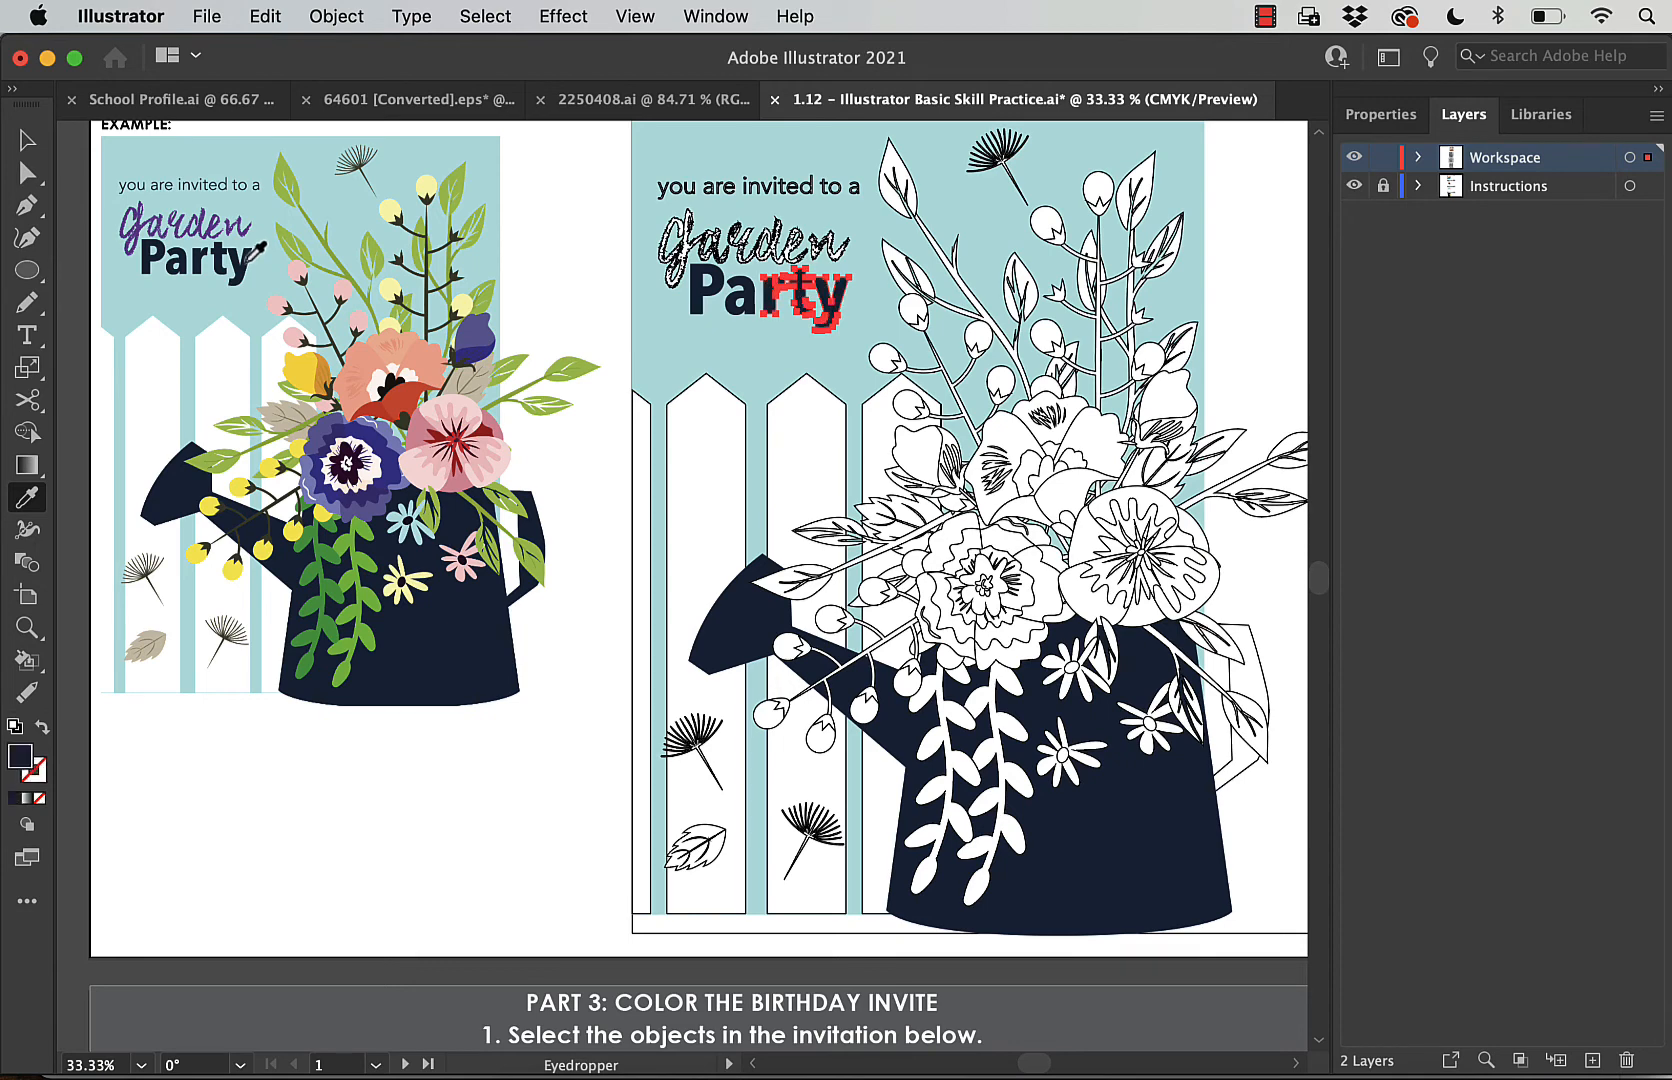
pyautogui.press('v')
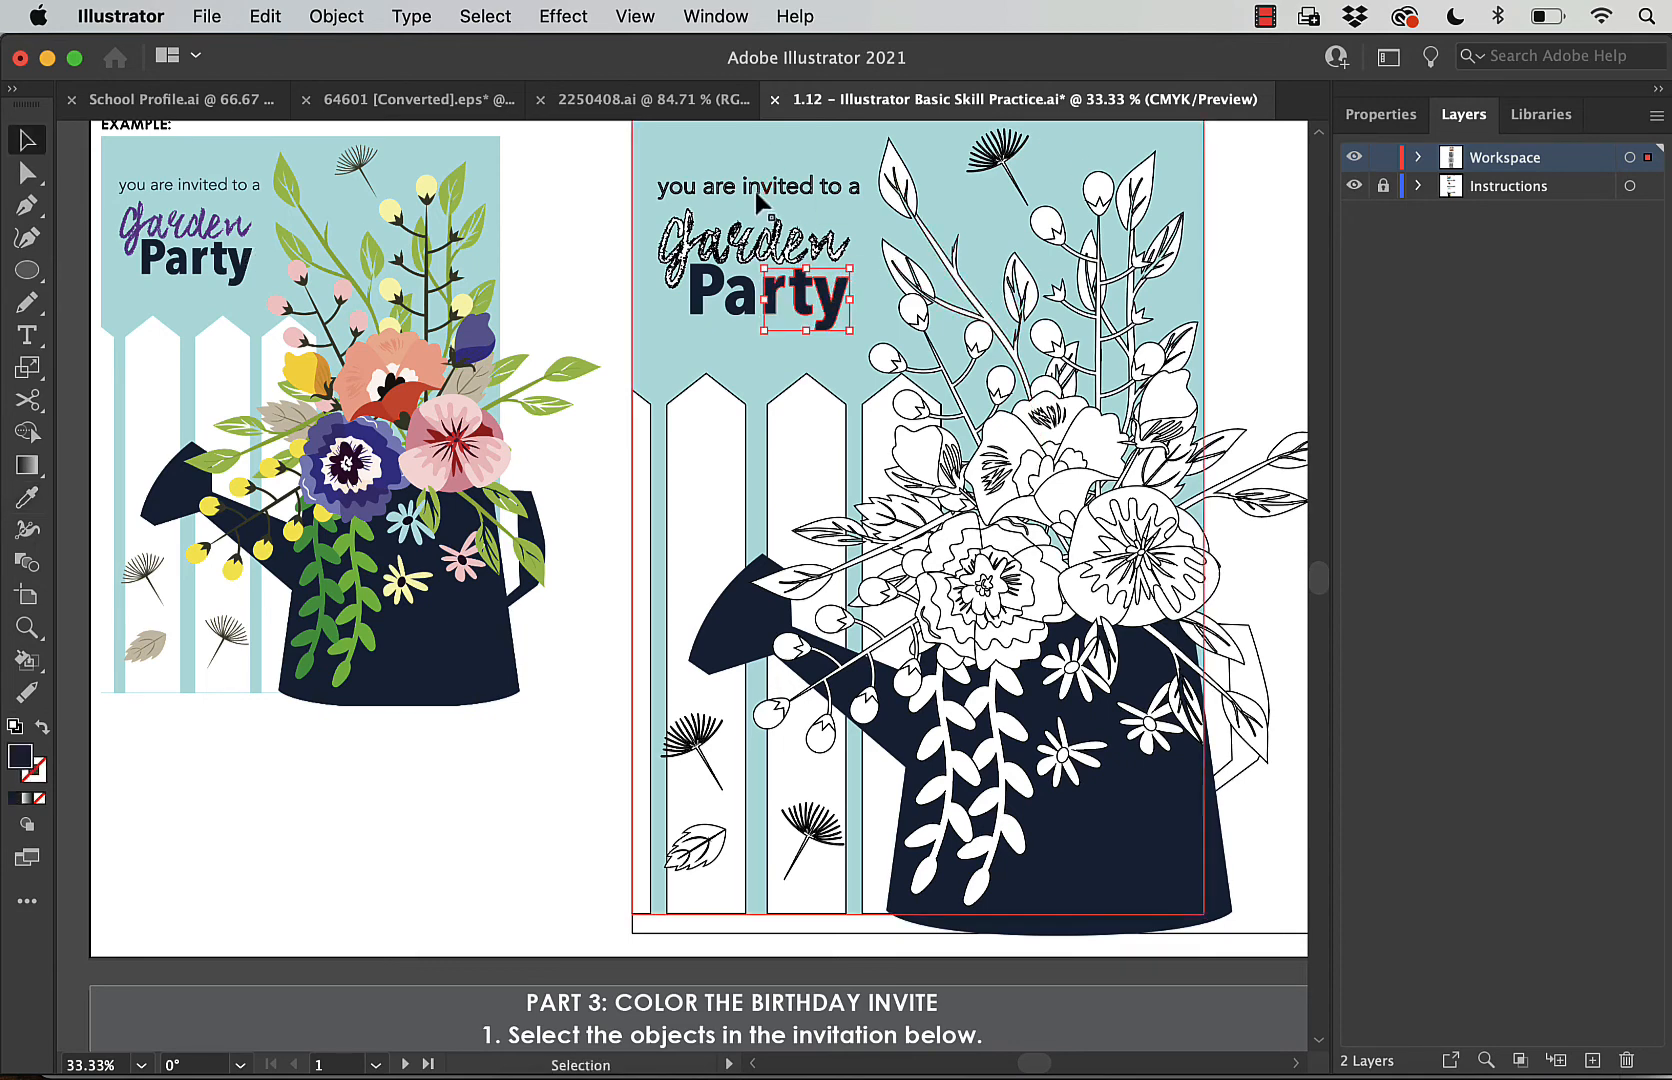
pyautogui.click(608, 305)
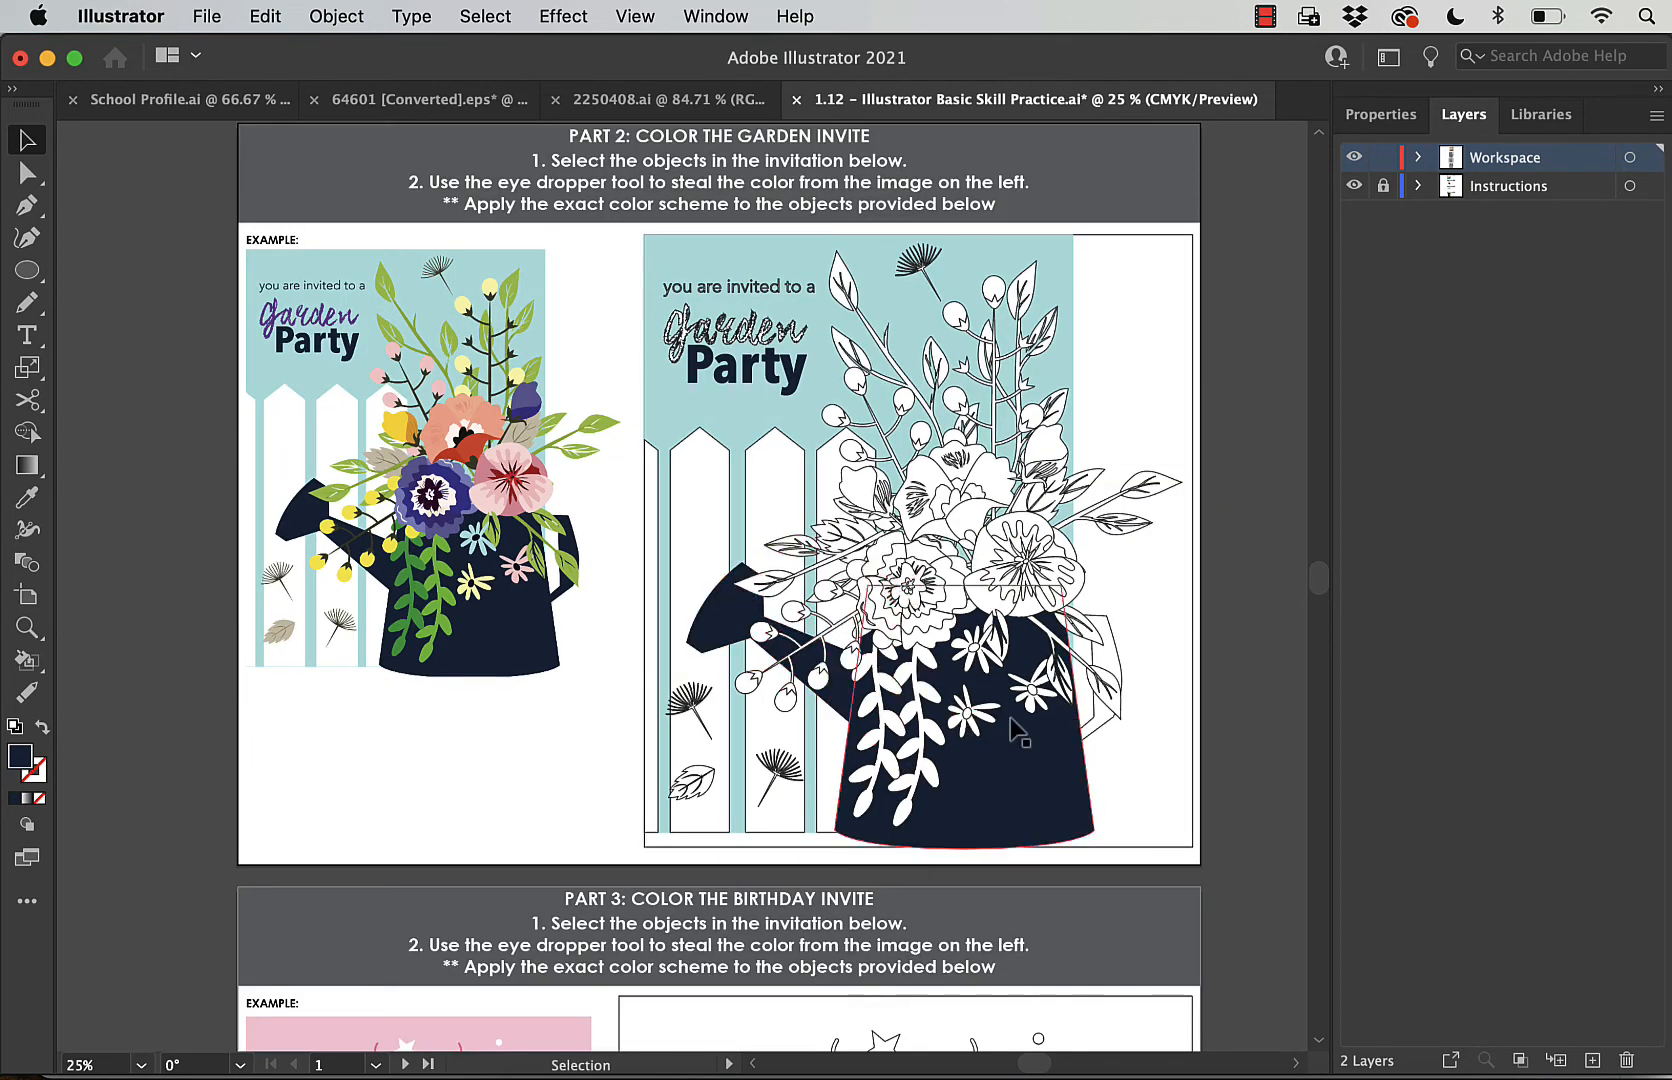
# Review the instructions and examples for the Part 3 and Part 4 birthday invites, leaving nothing selected.
pyautogui.scroll(-10, 1000, 500)
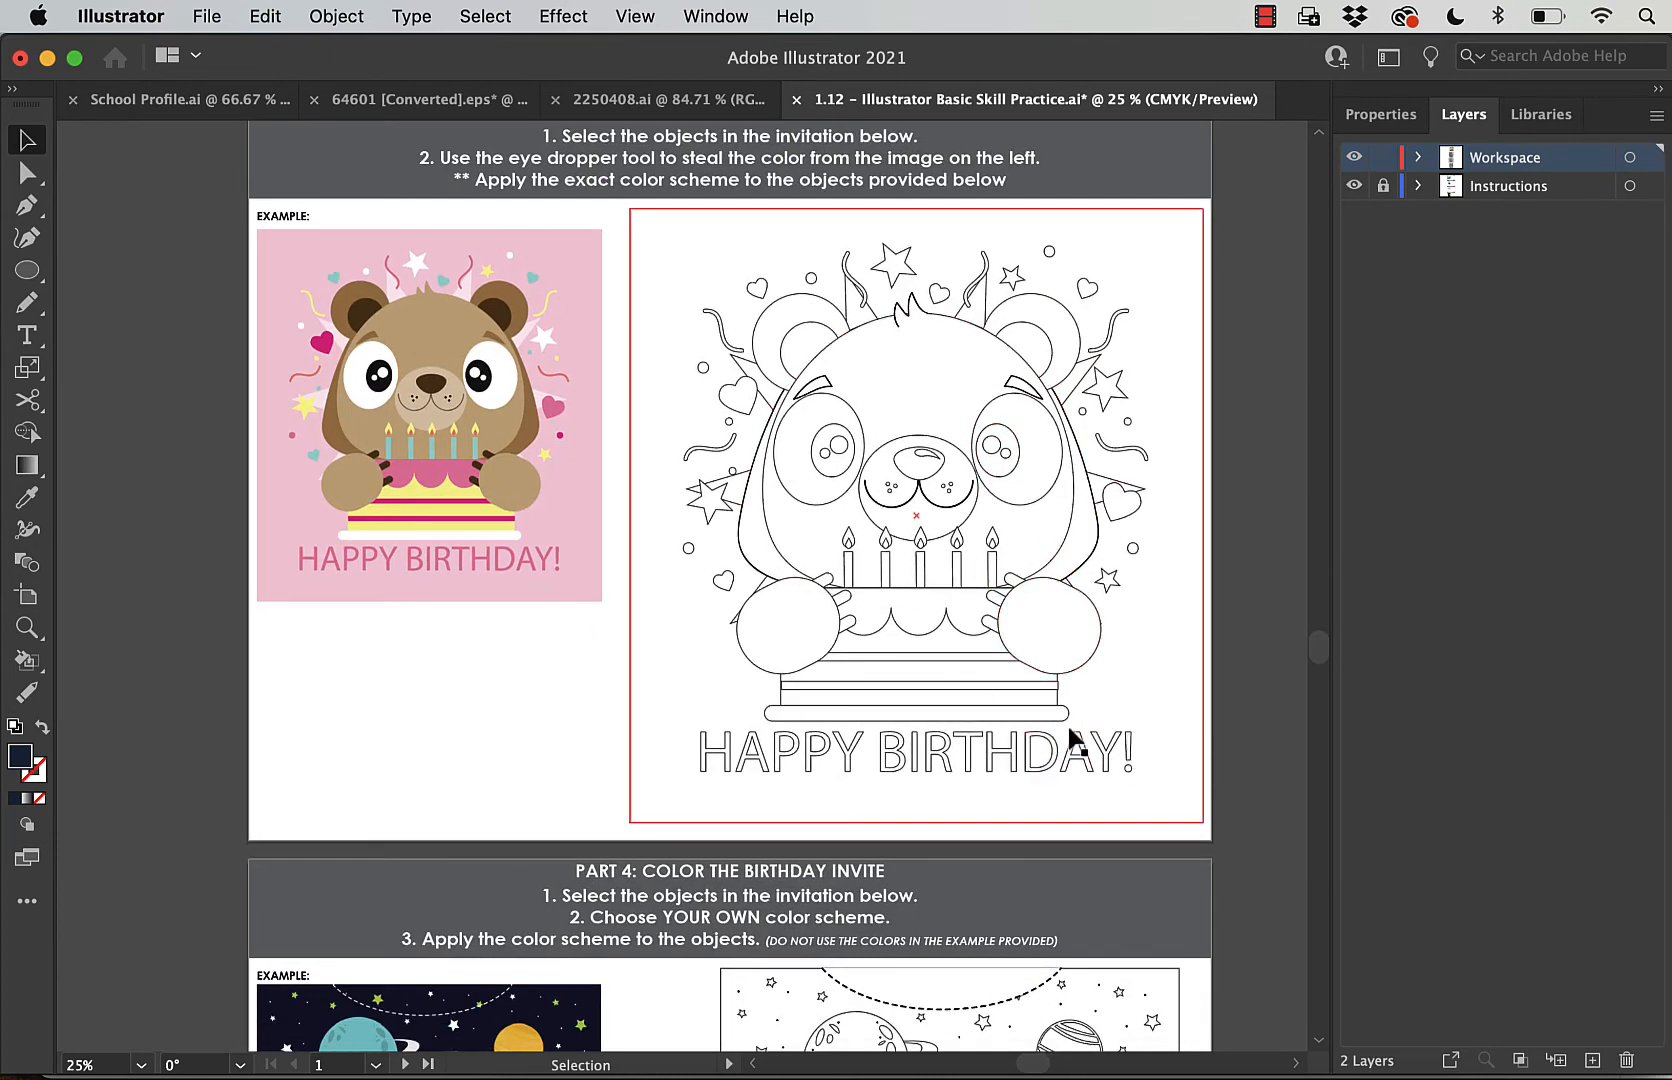
pyautogui.scroll(-10, 1075, 740)
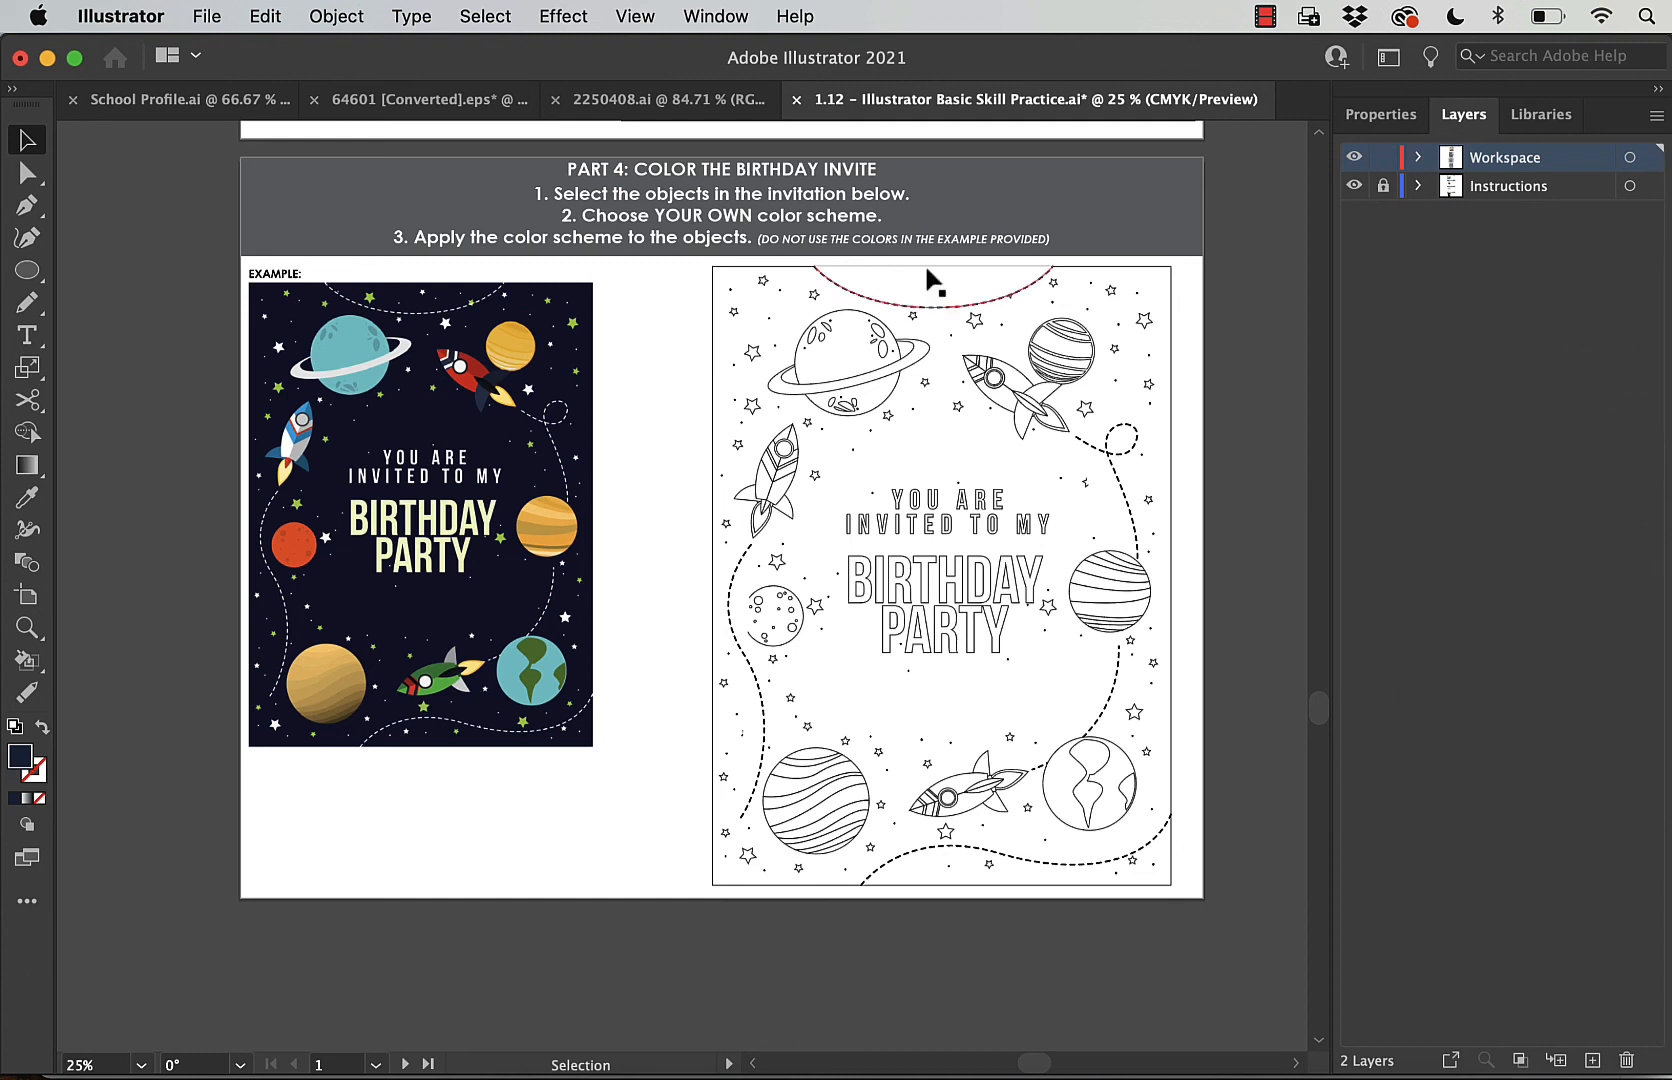
pyautogui.click(890, 697)
pyautogui.press('super+shift+a')
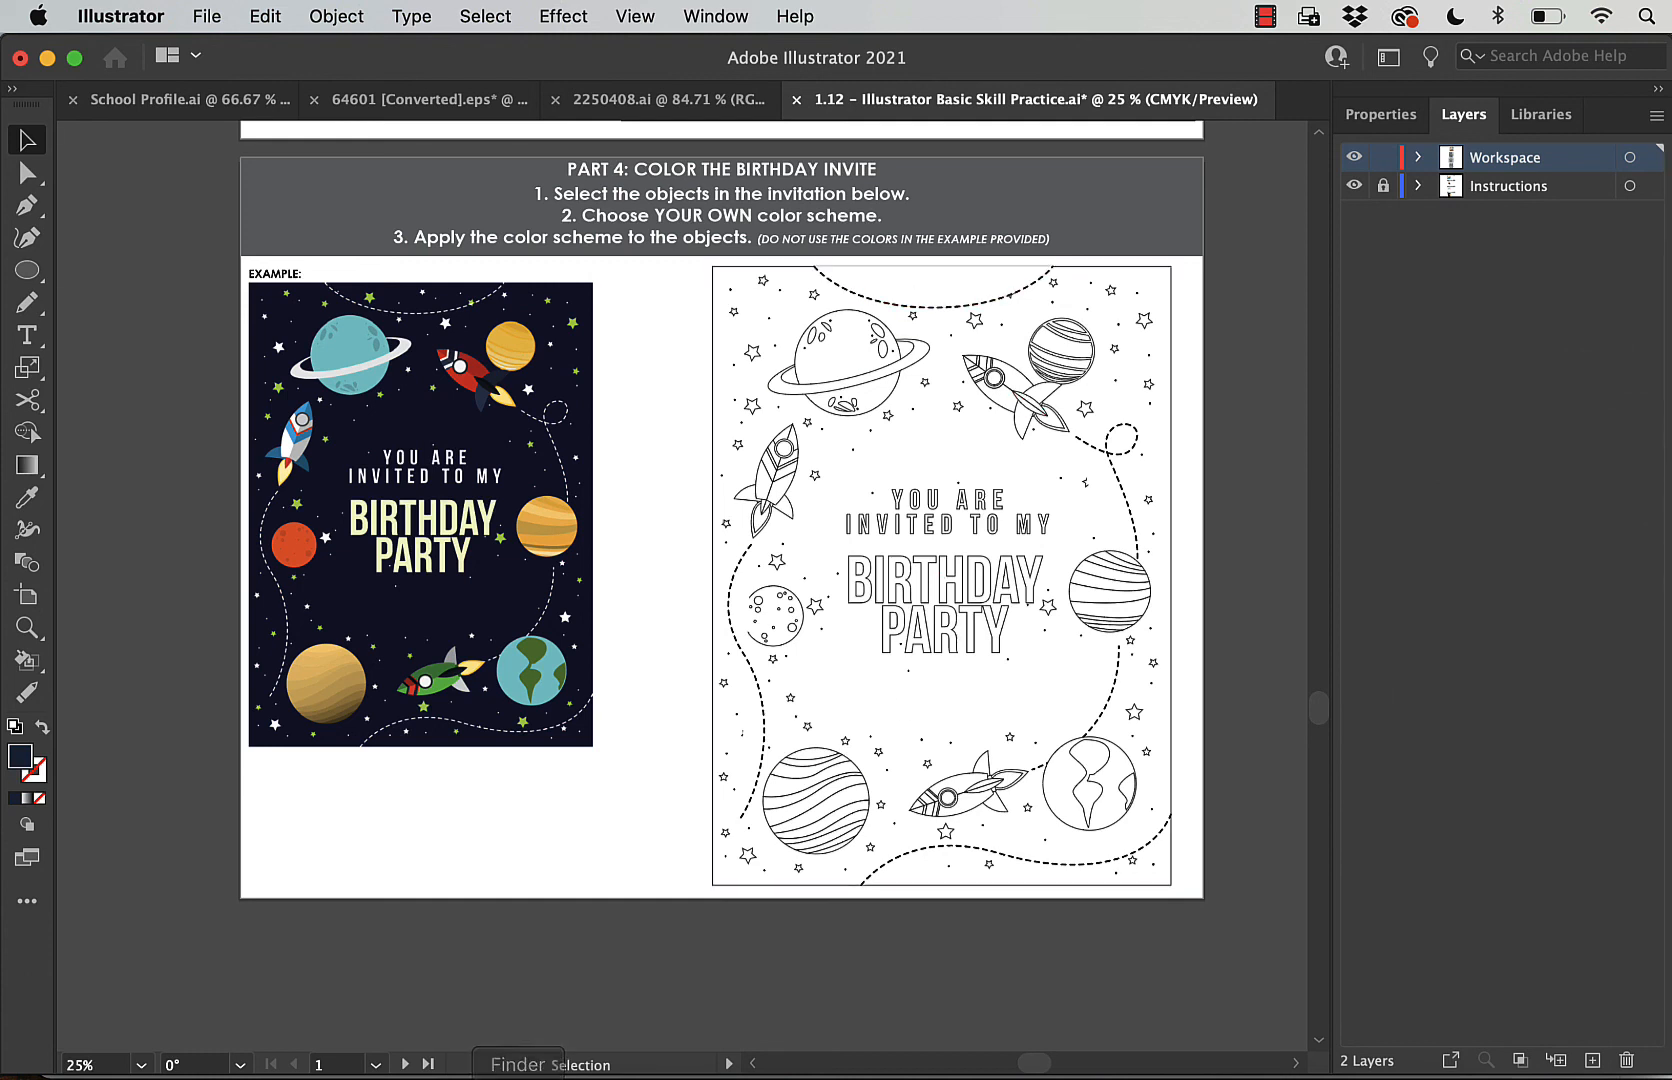